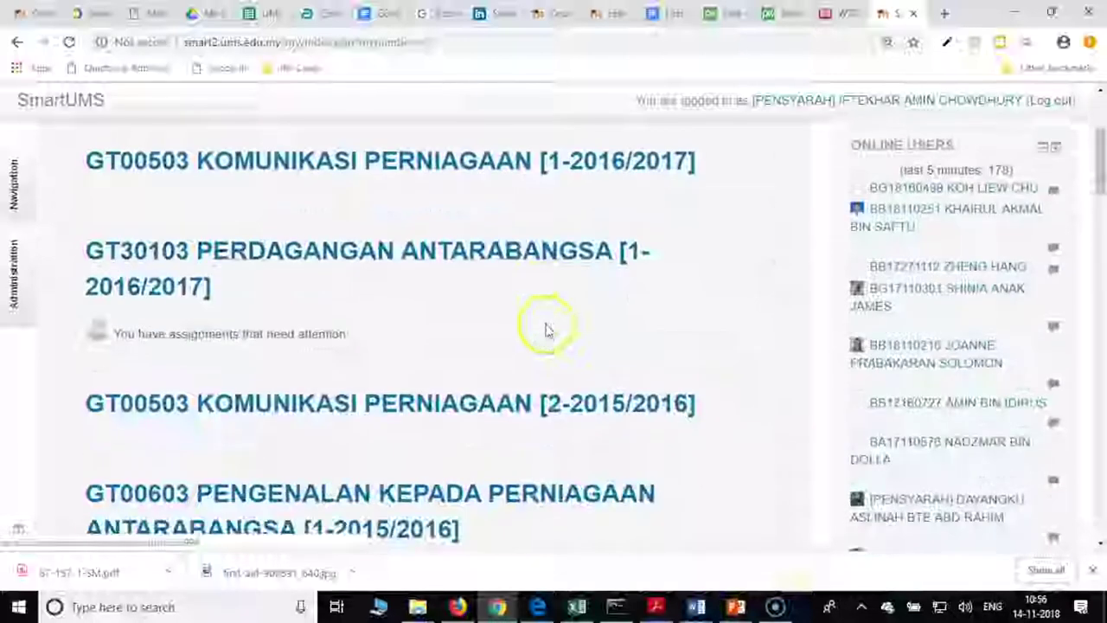
- Open the course GT30103 INTERNATIONAL TRADE [2-2018/2019] and turn on editing
scroll(545, 328, down, 2)
scroll(546, 332, down, 3)
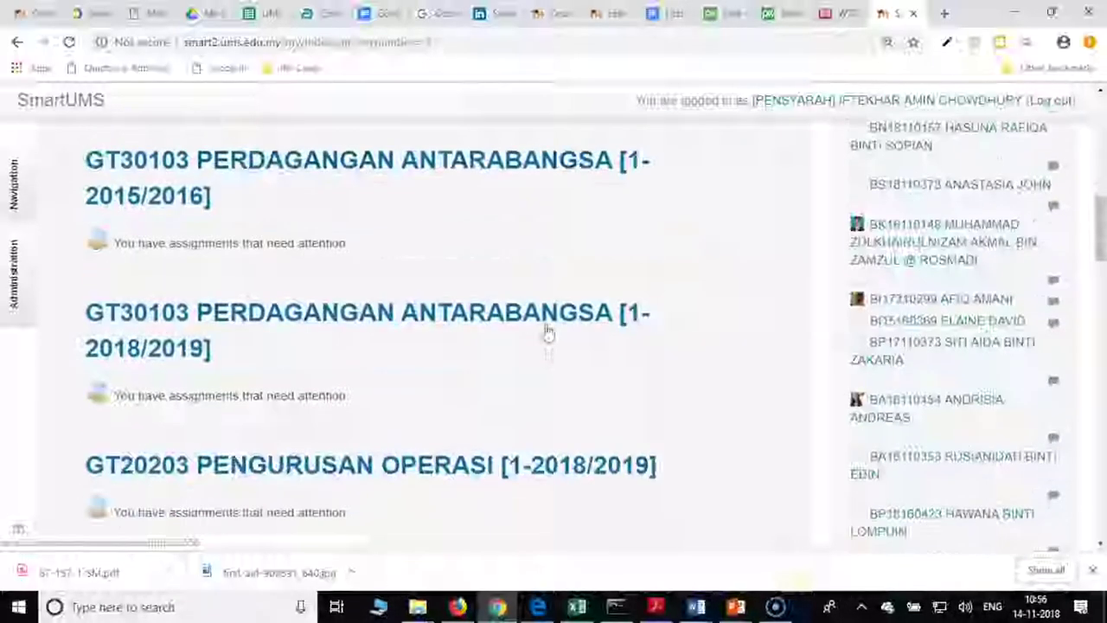
scroll(546, 335, down, 2)
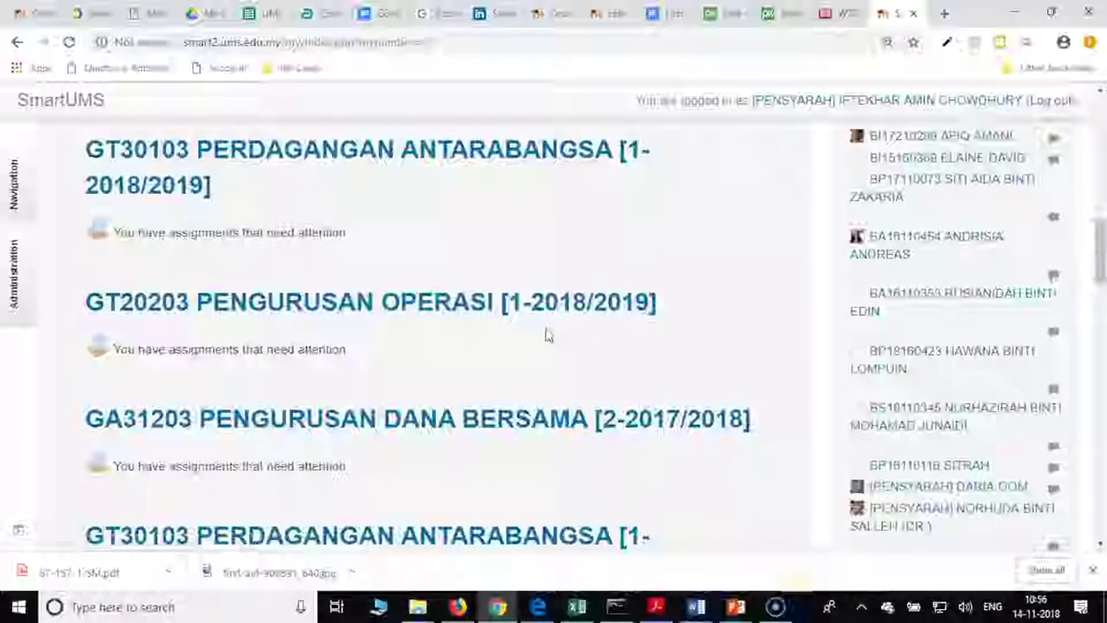
scroll(545, 336, down, 3)
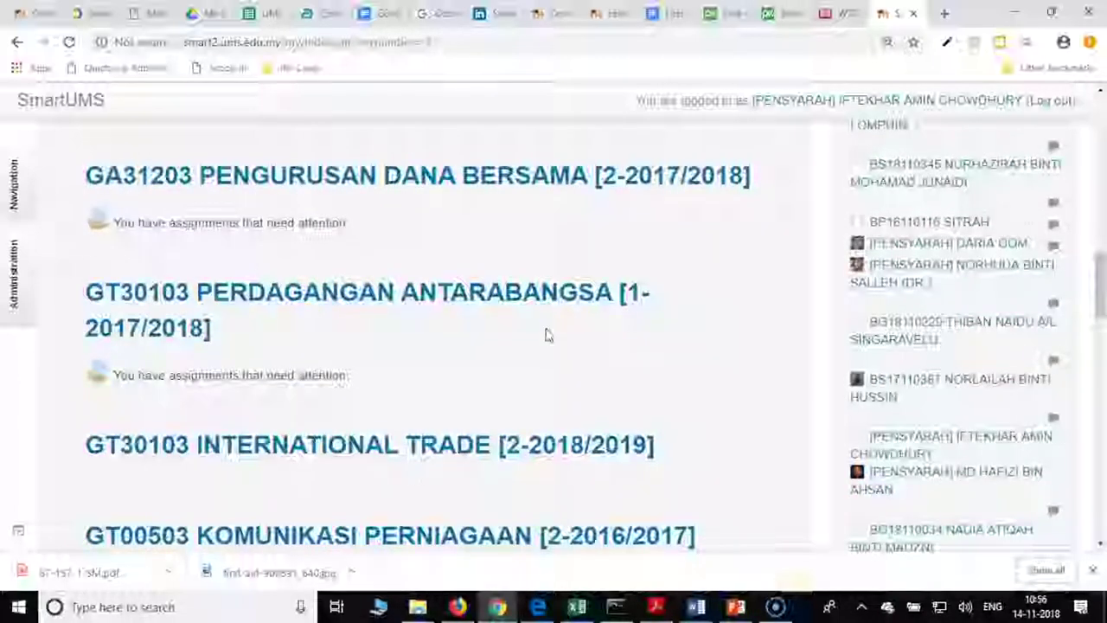
scroll(546, 335, down, 2)
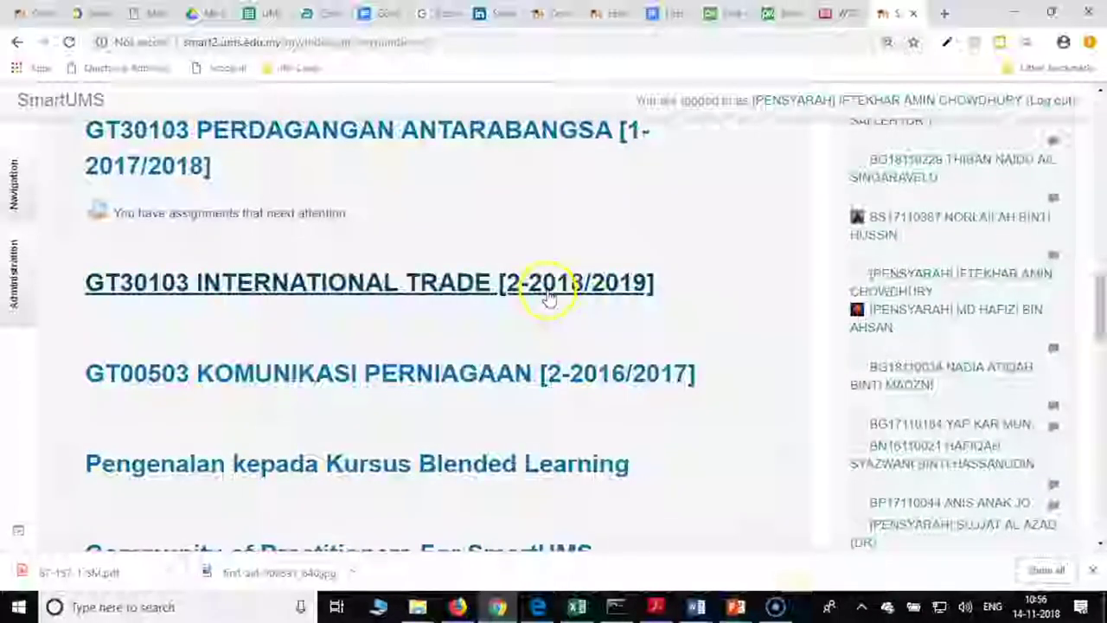
click(547, 295)
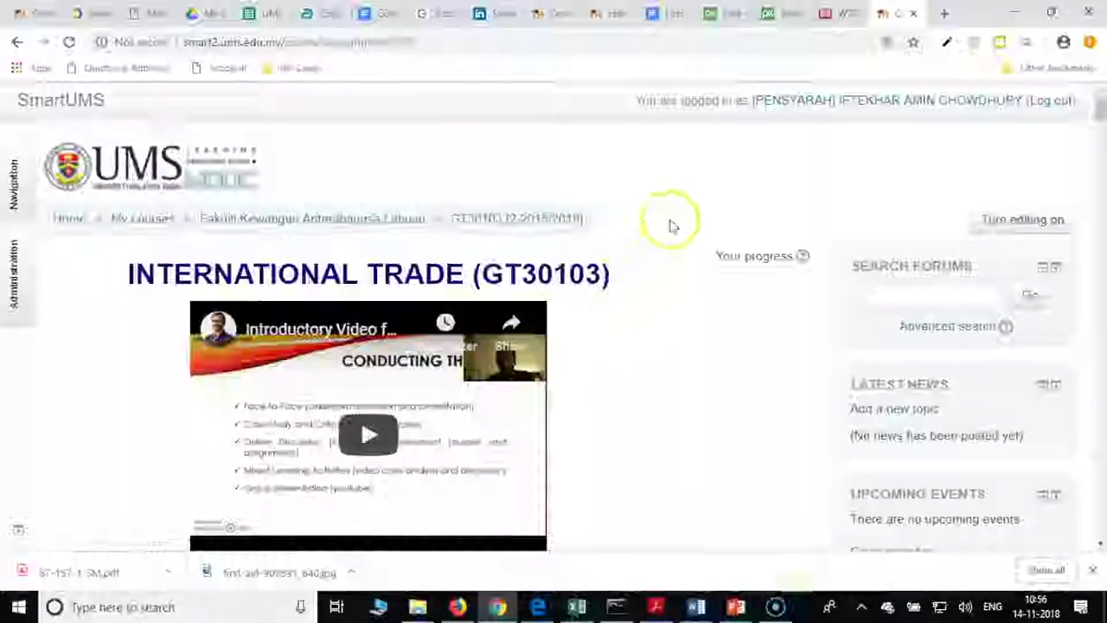
click(990, 216)
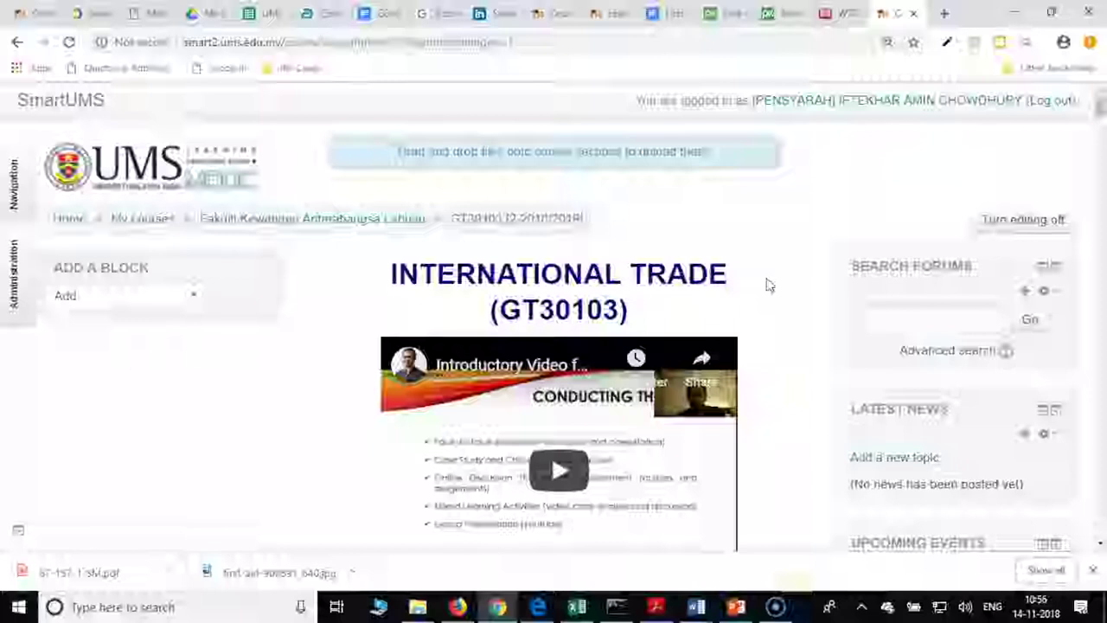
- Try to add the Activities block to the course page and reset the block choice to Add
click(194, 297)
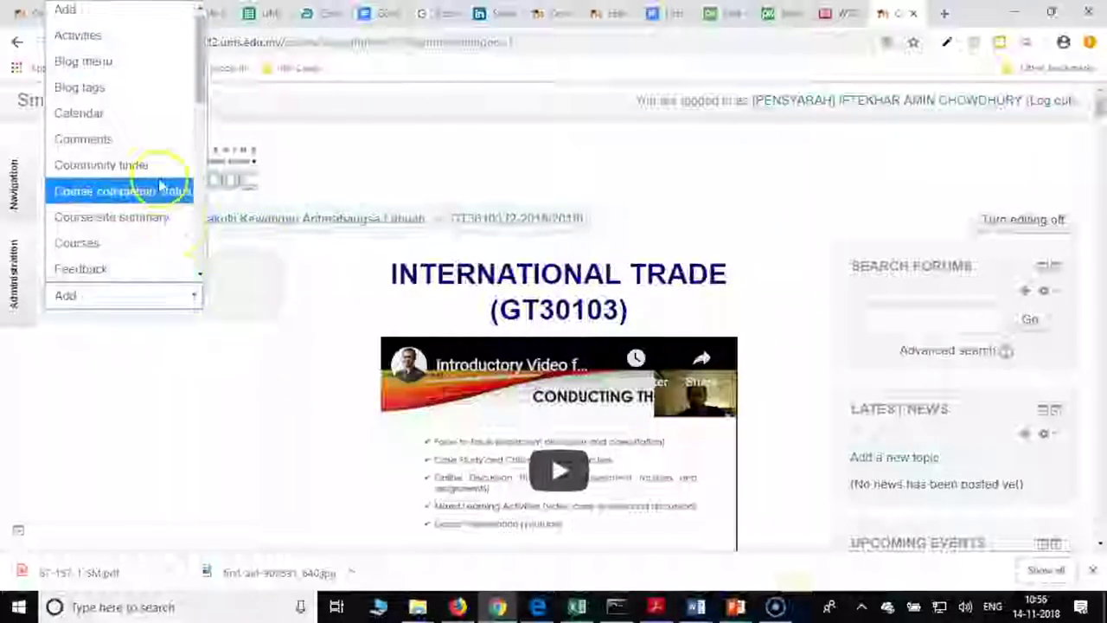
click(113, 47)
click(157, 268)
click(188, 296)
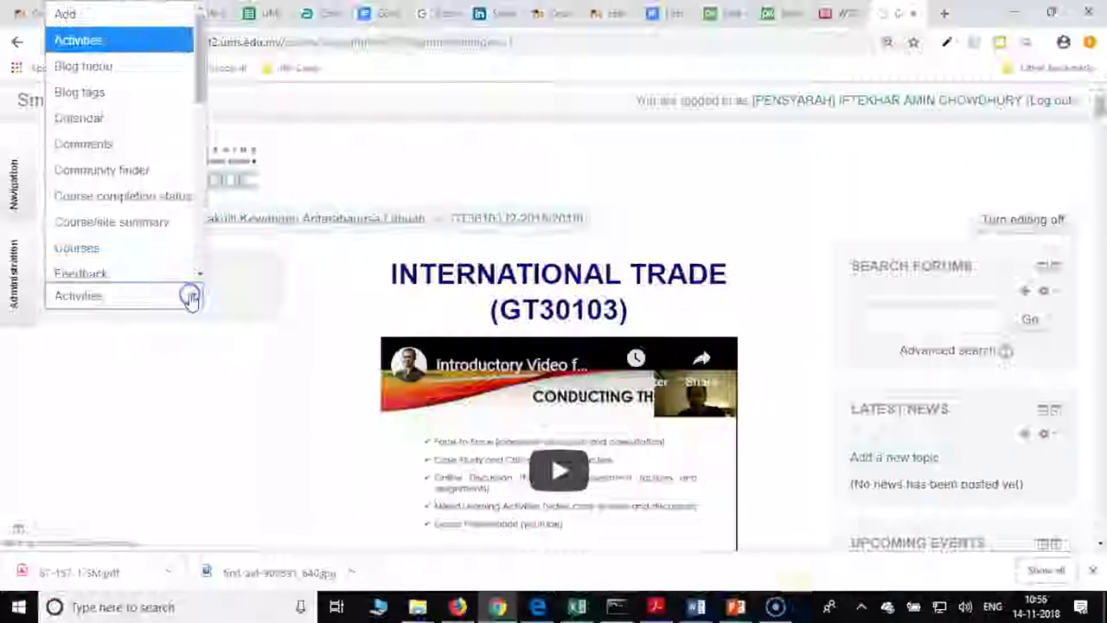
click(127, 15)
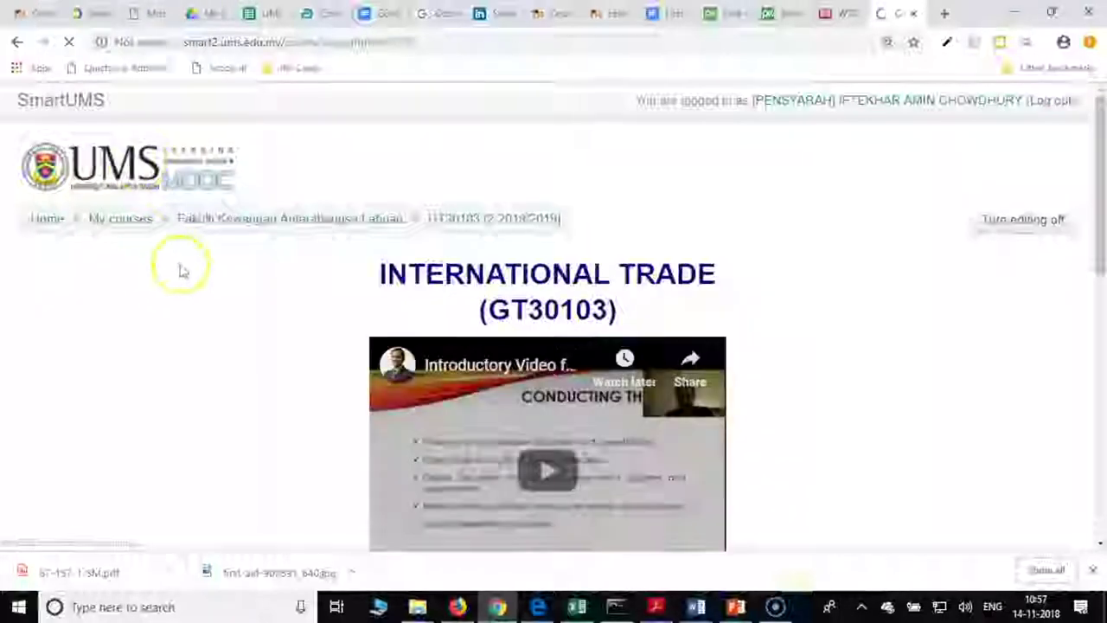
- Start adding an activity or resource below the Course Outline item and look through the available activities and resources
scroll(488, 298, down, 2)
scroll(778, 250, down, 5)
scroll(774, 264, down, 2)
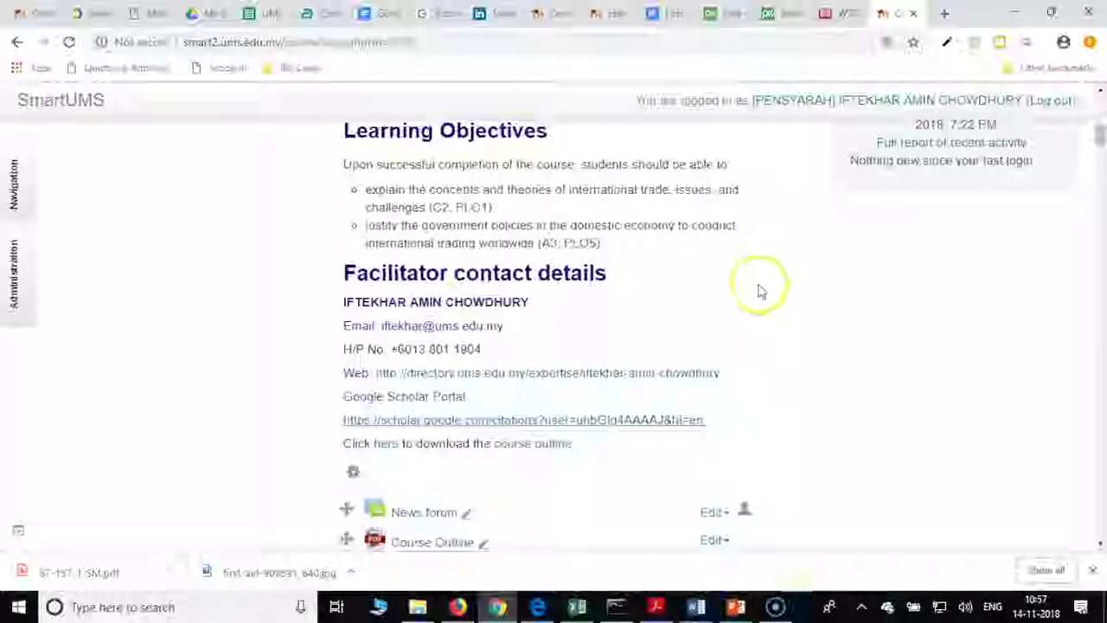
scroll(758, 289, down, 1)
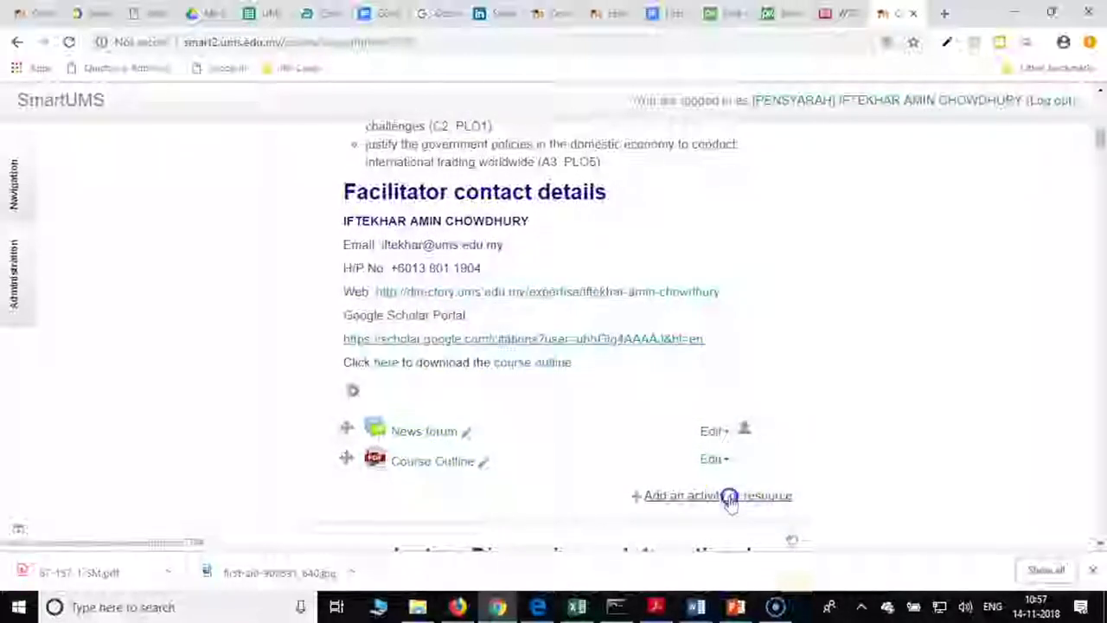
click(729, 498)
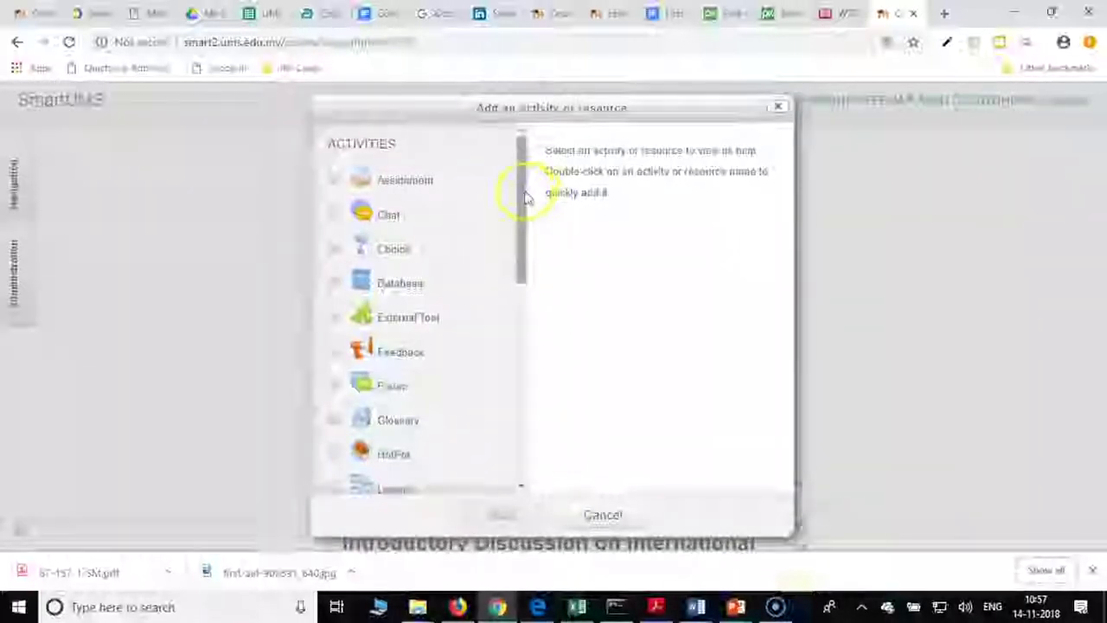
drag(521, 187, 513, 421)
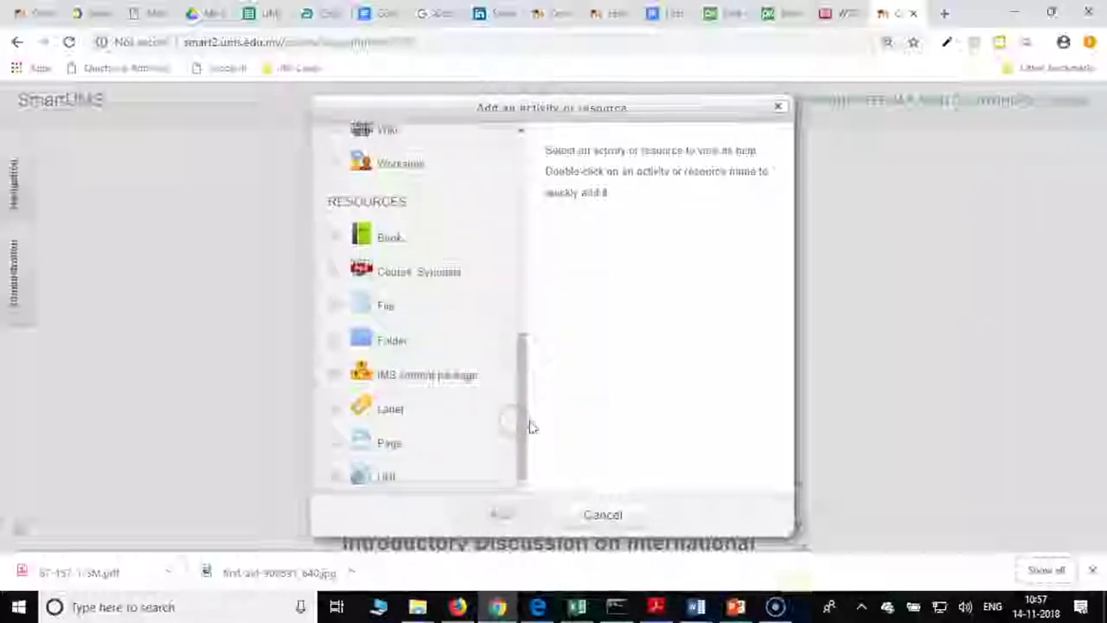
drag(521, 432, 542, 223)
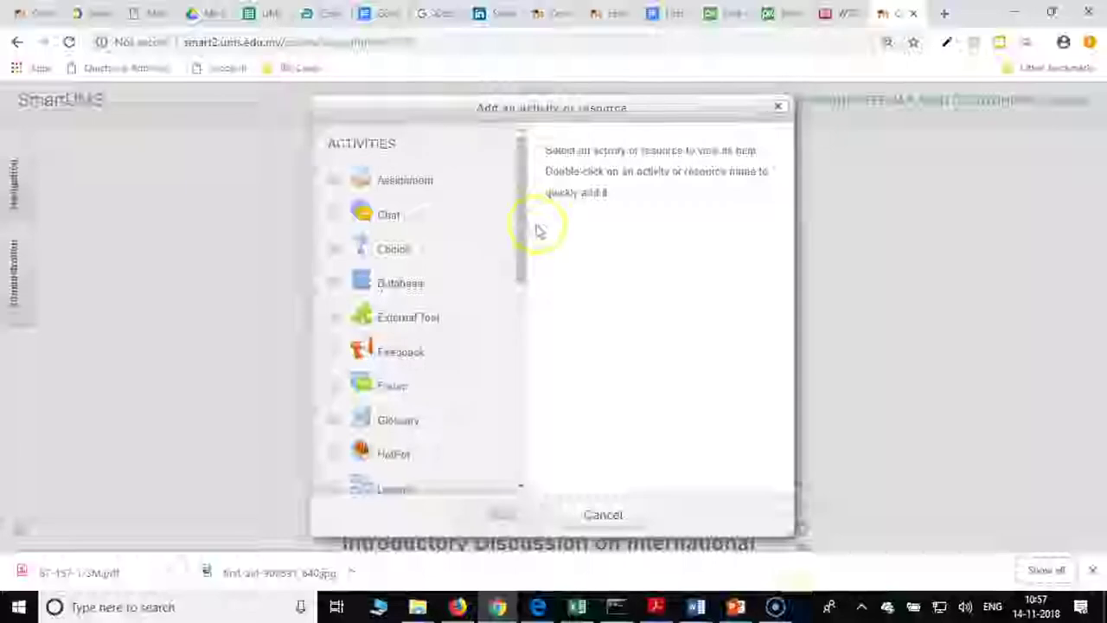
- Choose the Forum activity, read its help text, add it, and expand all sections of the new forum's settings
click(334, 385)
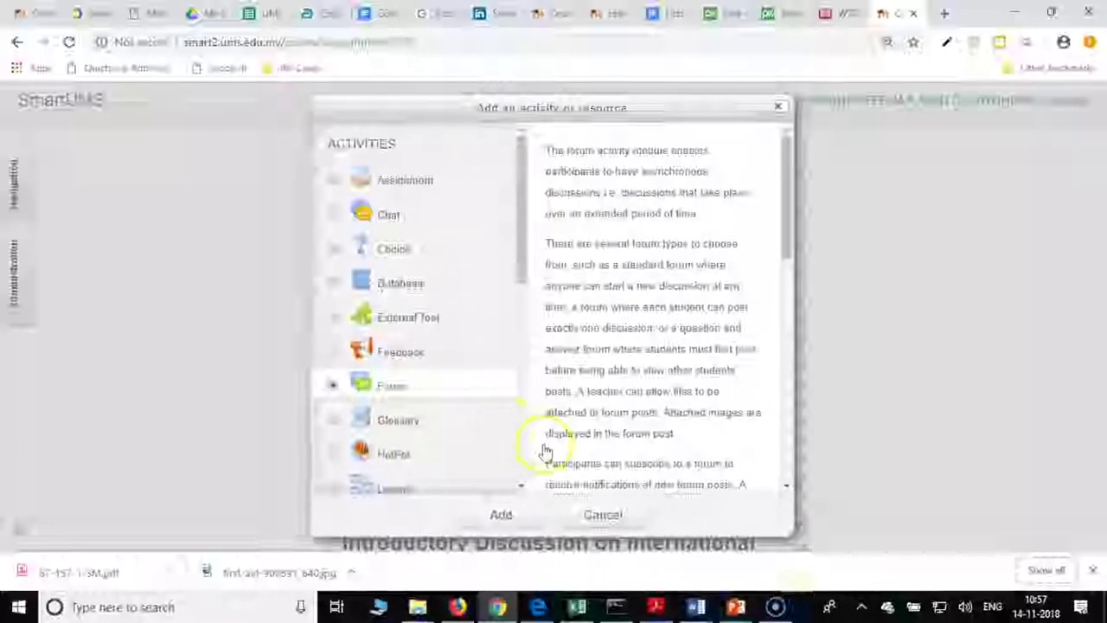
drag(783, 226, 787, 414)
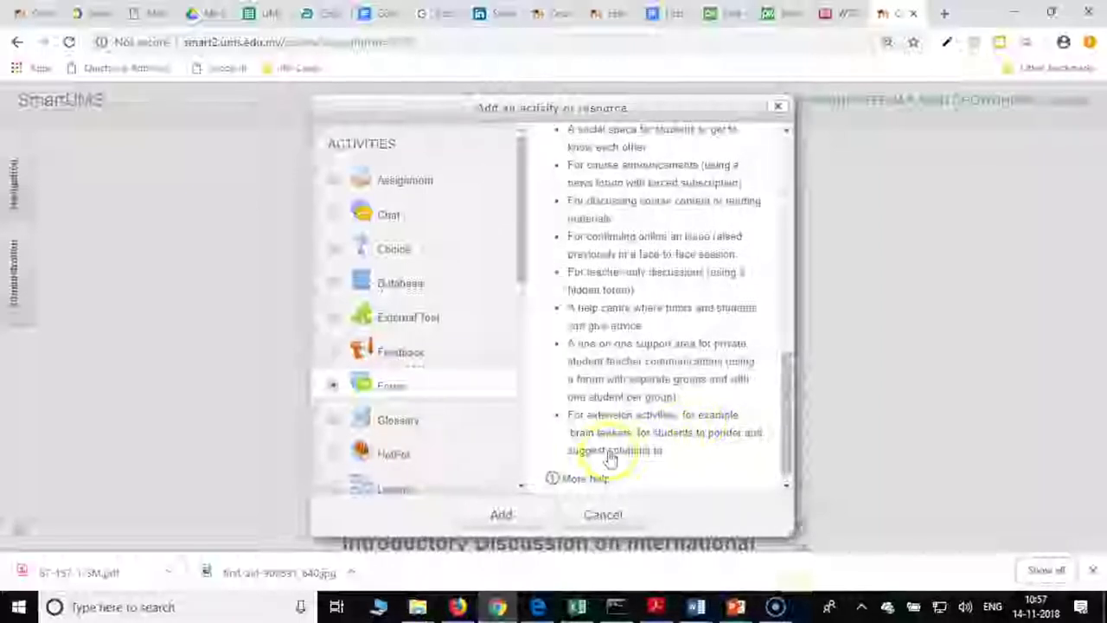
click(510, 515)
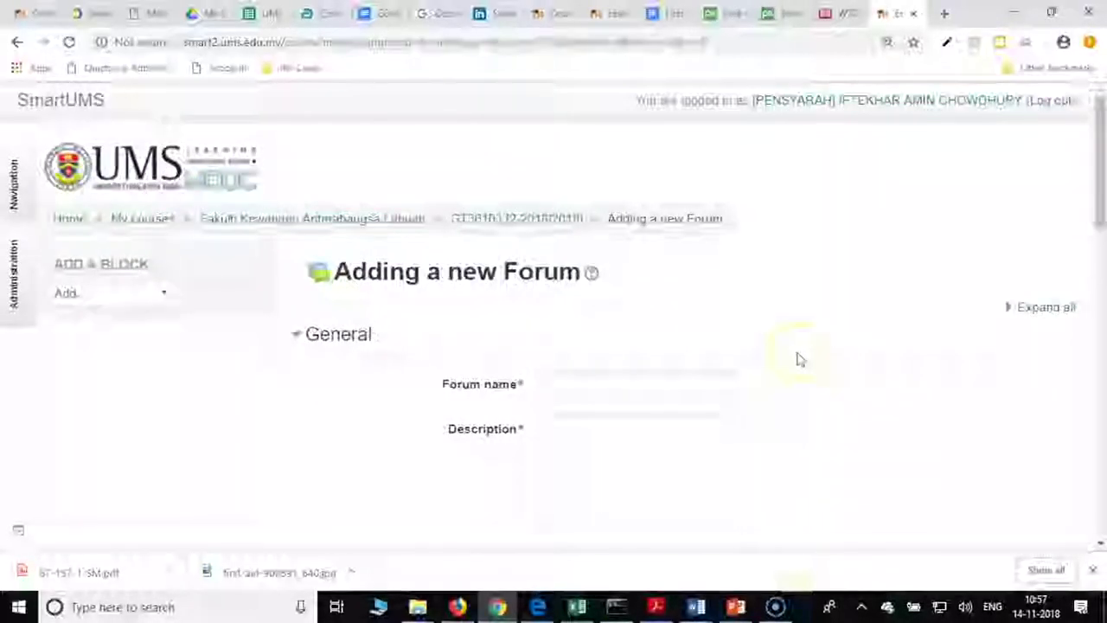
scroll(800, 359, down, 1)
click(1042, 226)
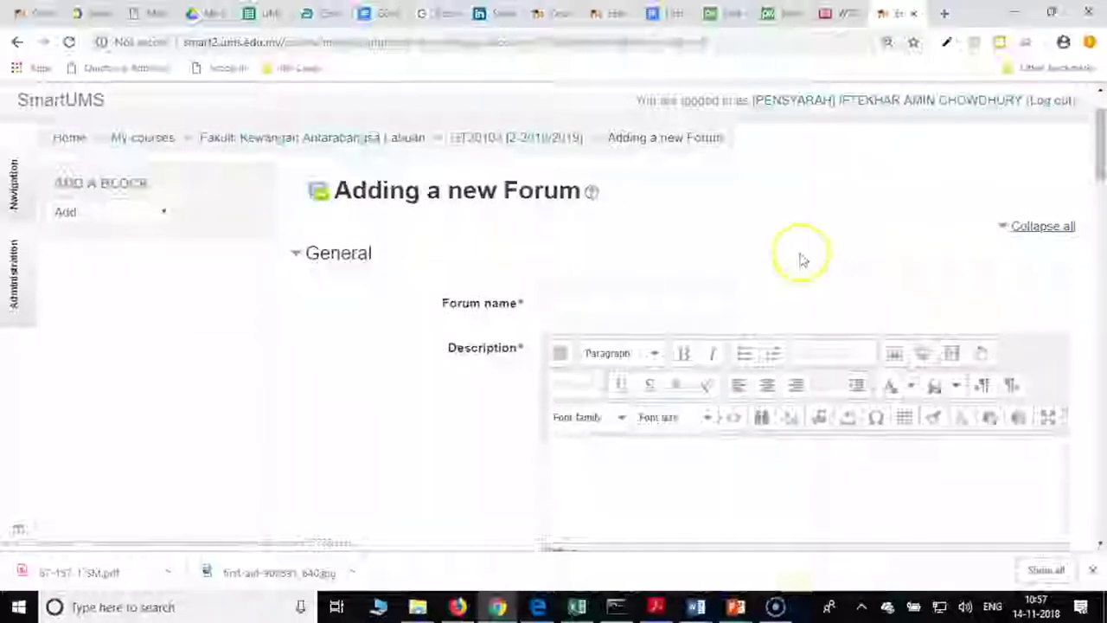
- Name the new forum "Course Support Forum"
scroll(798, 257, down, 1)
click(587, 218)
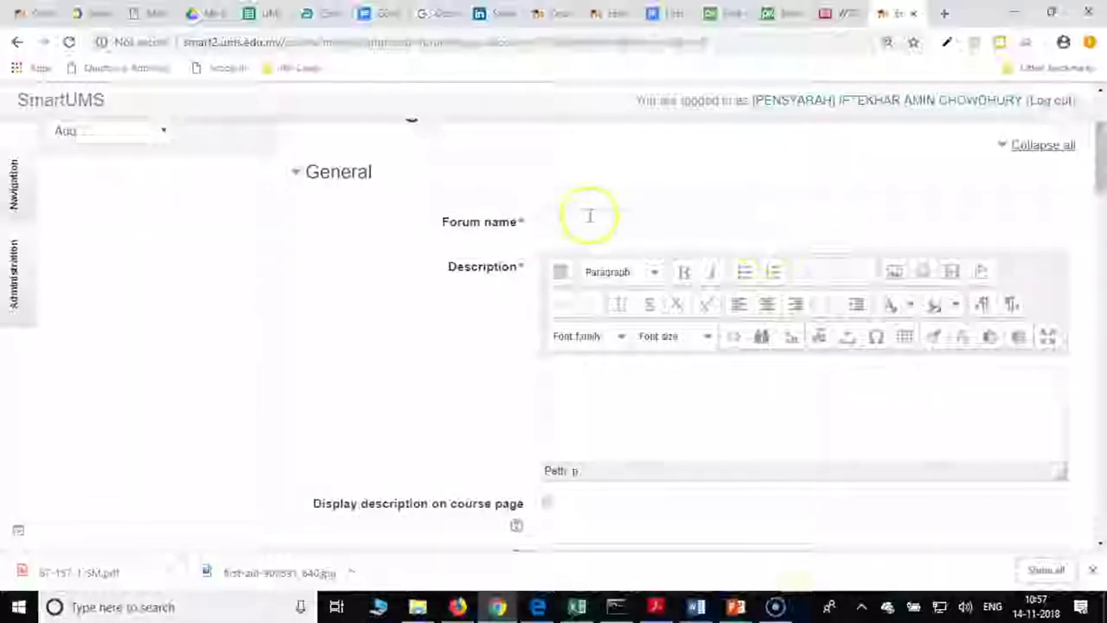
text(Qourse Support )
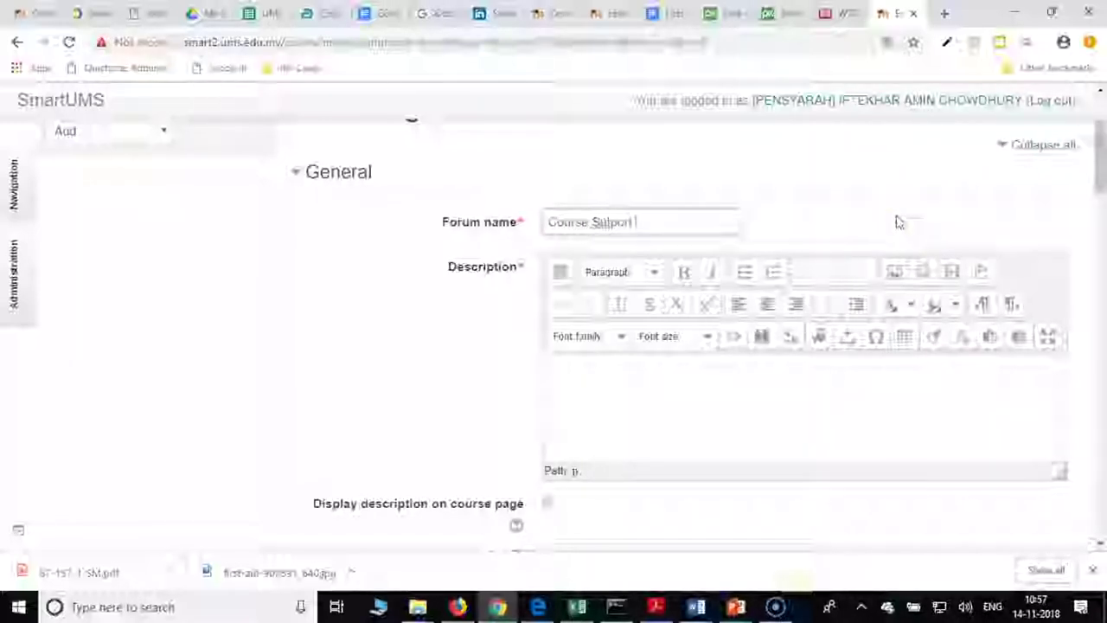
text(ppo)
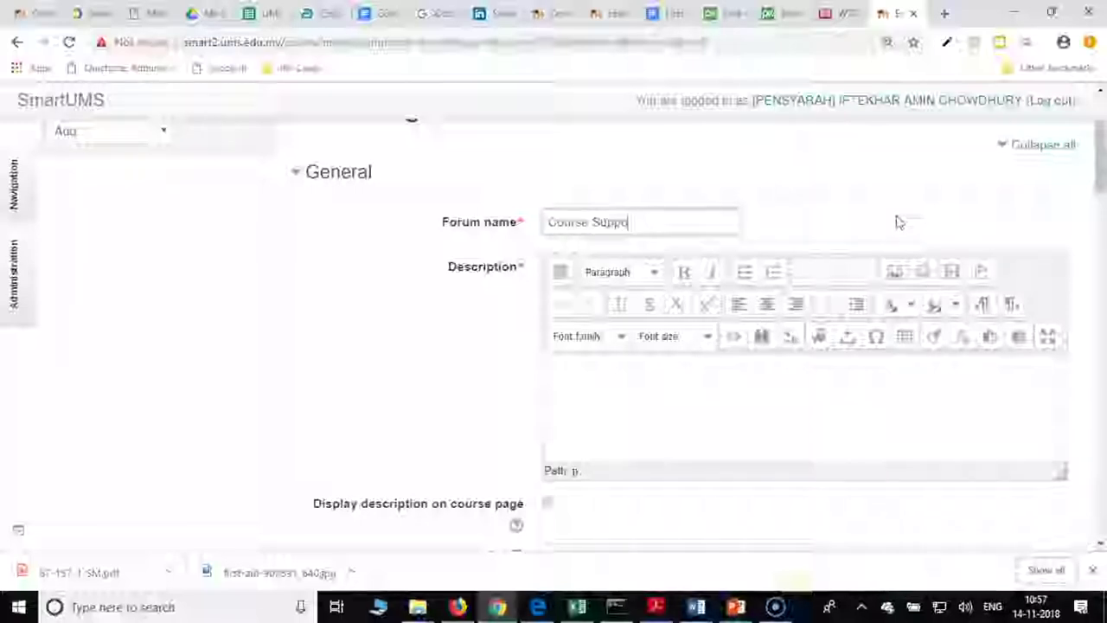
text(rt Forum)
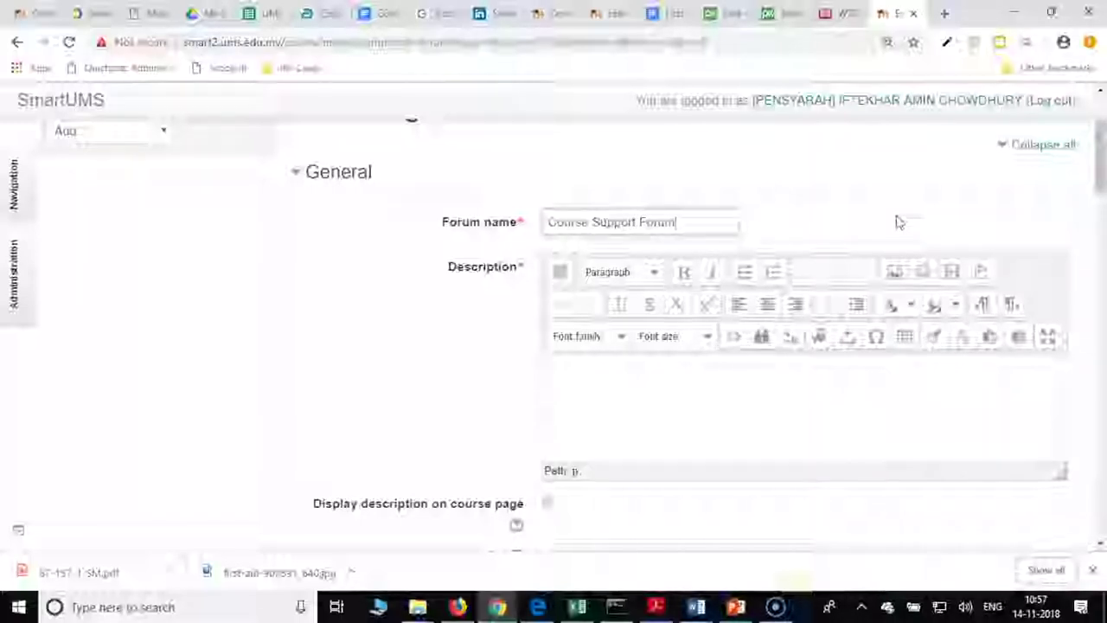
- Write the forum description "Use this forum for post enquiries related to the entire course whether it is online or face-to-face"
click(699, 371)
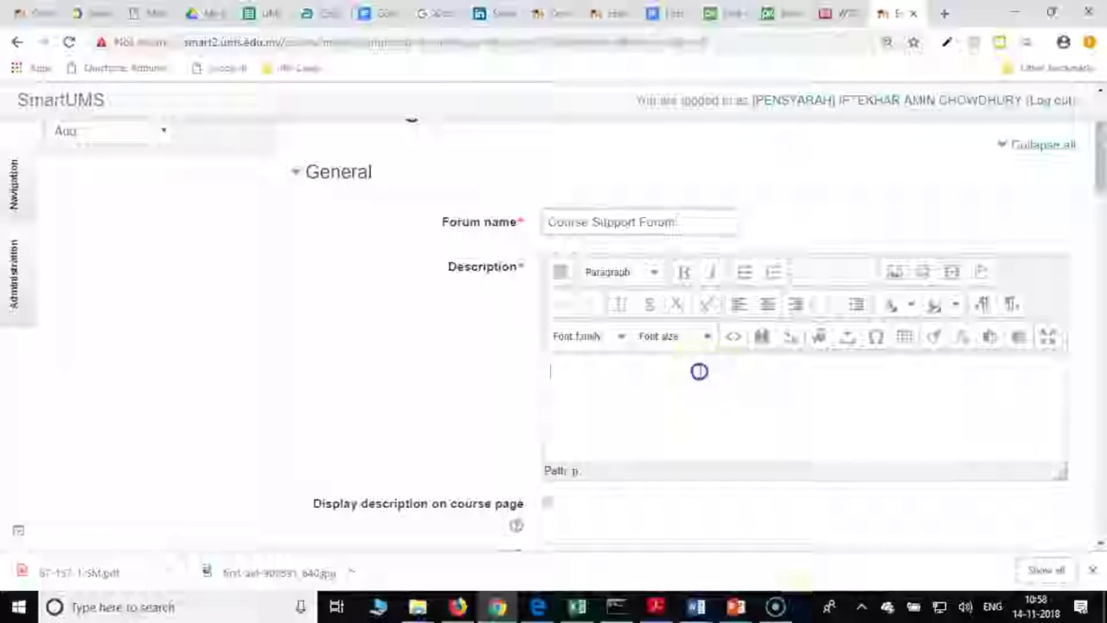
click(714, 395)
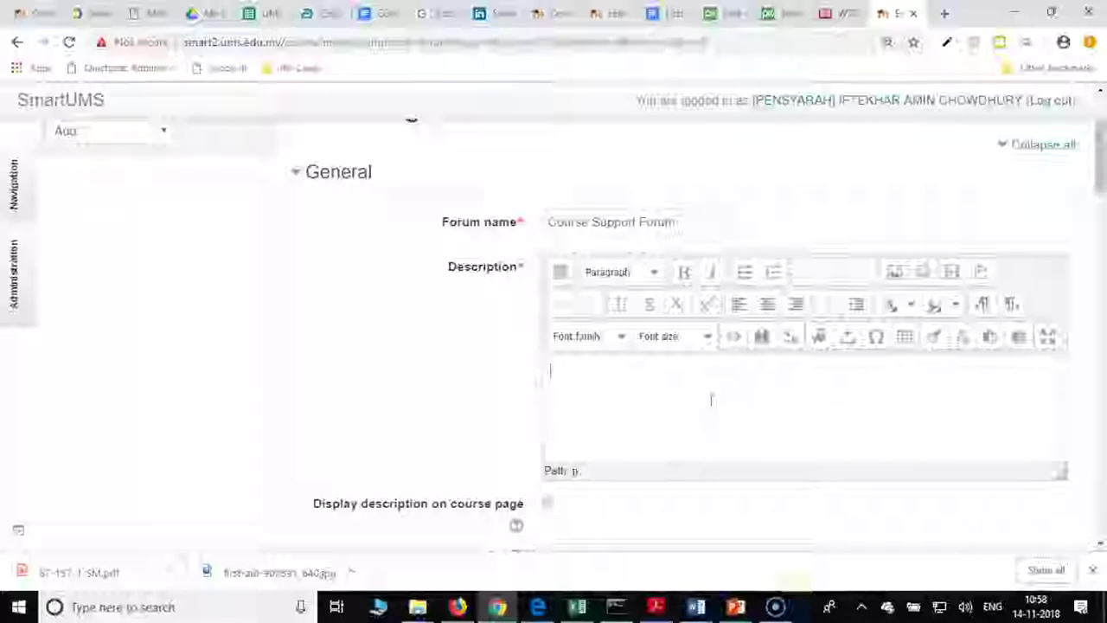
text(Use)
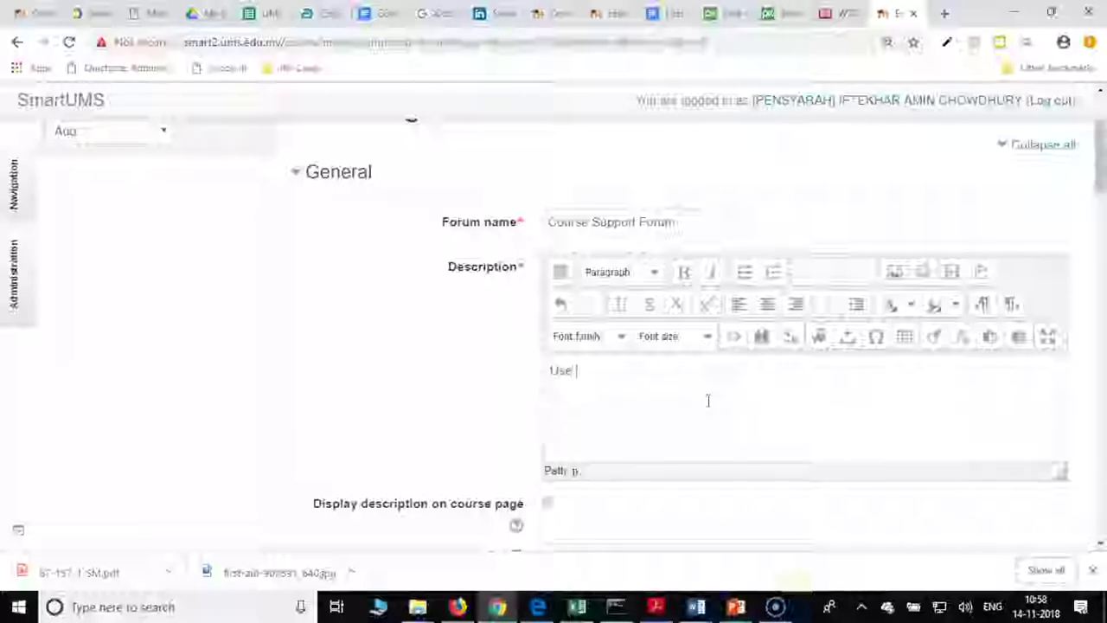
key(BackSpace)
key(BackSpace)
key(BackSpace)
text(Use this forum )
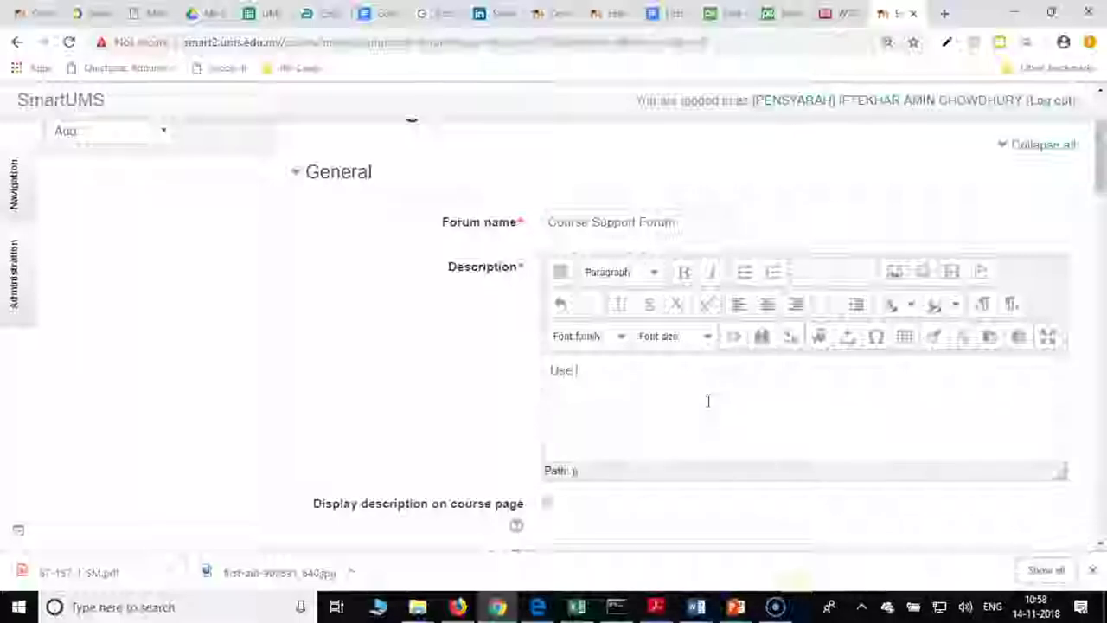
text(t)
key(BackSpace)
text(for)
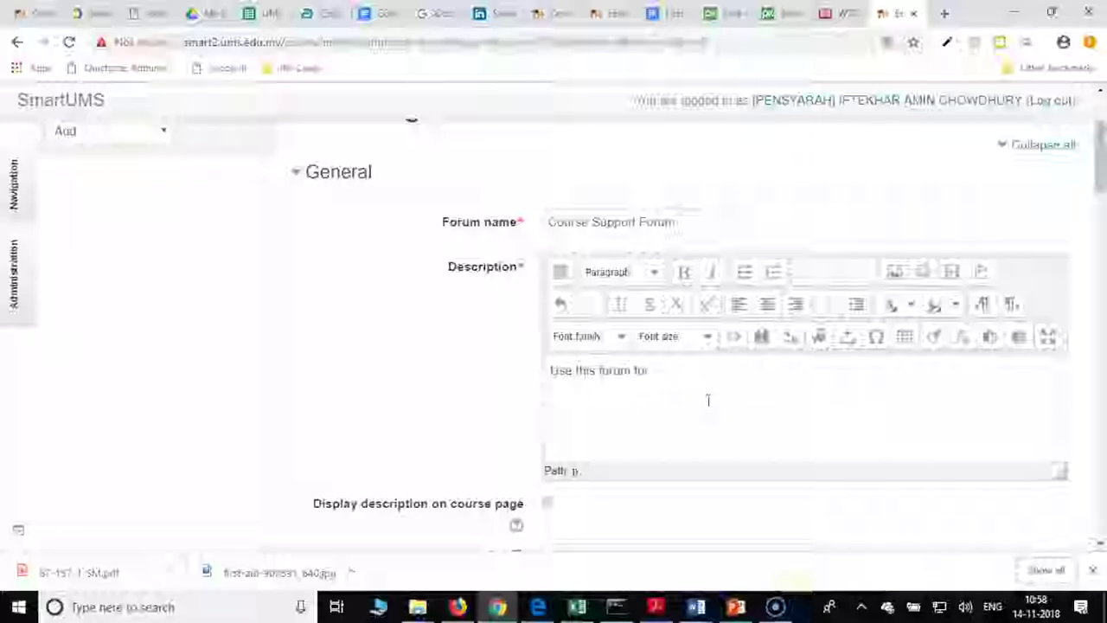
text( post enquiries related to )
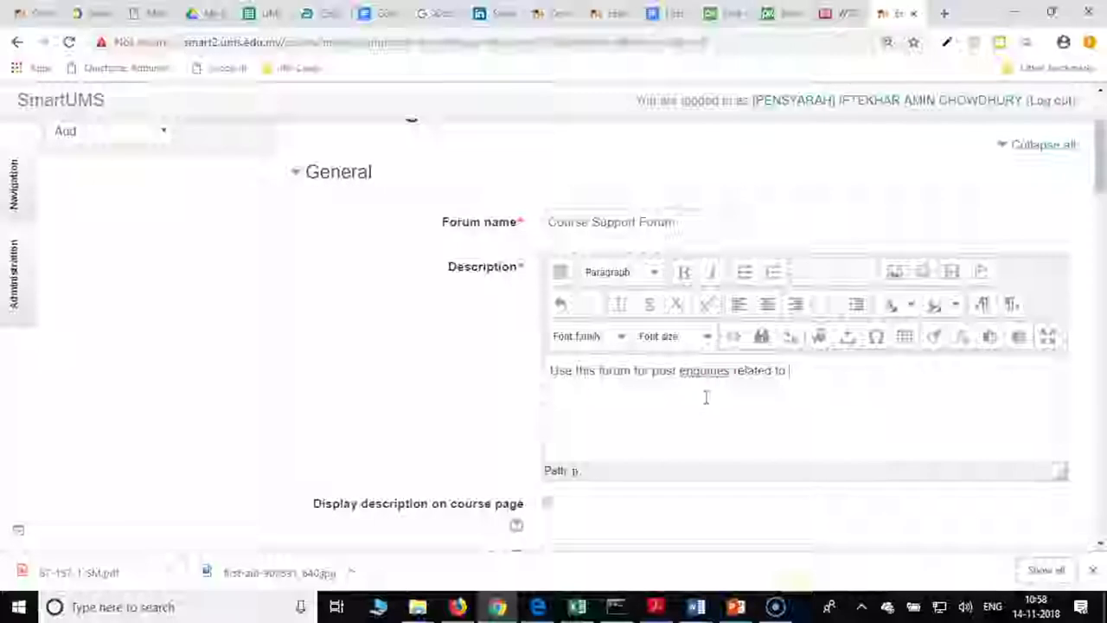
text(the entire c)
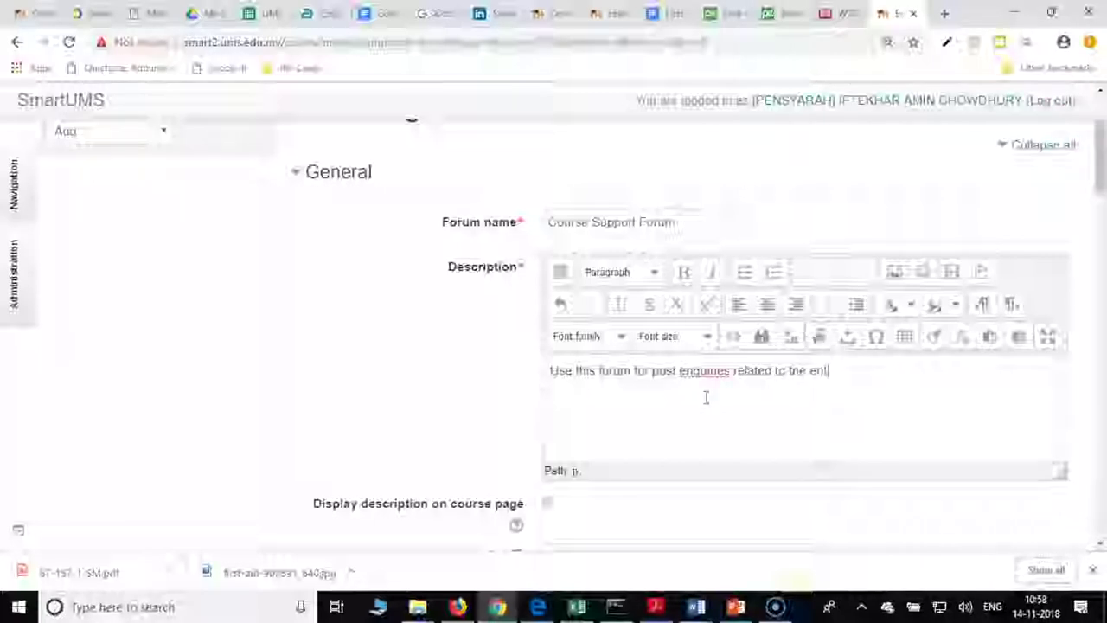
text(ourse whether)
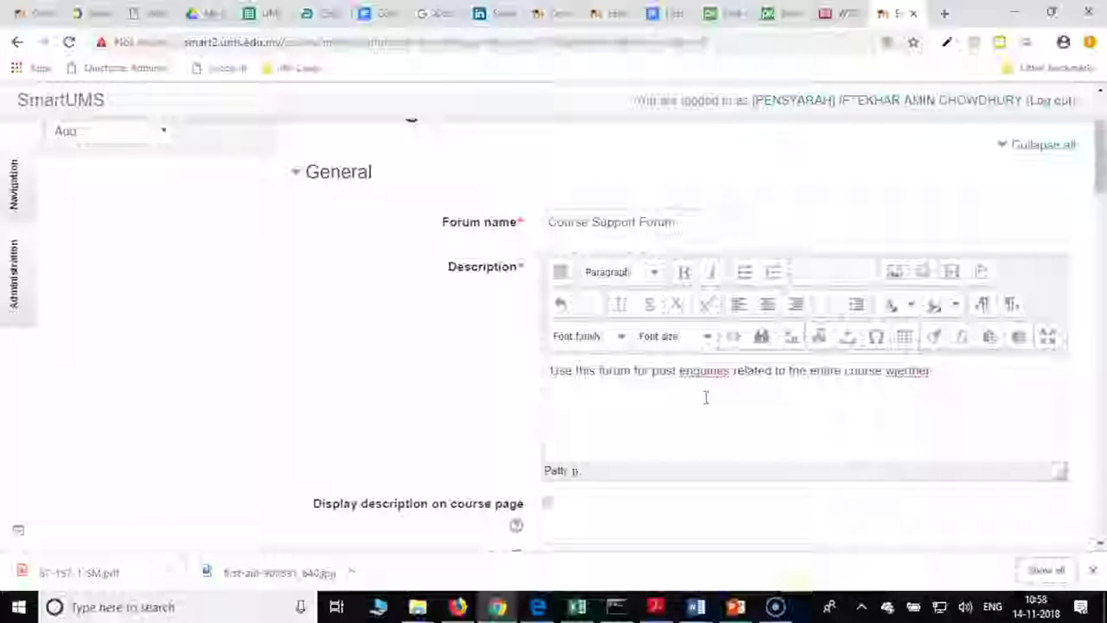
text( if is onlin)
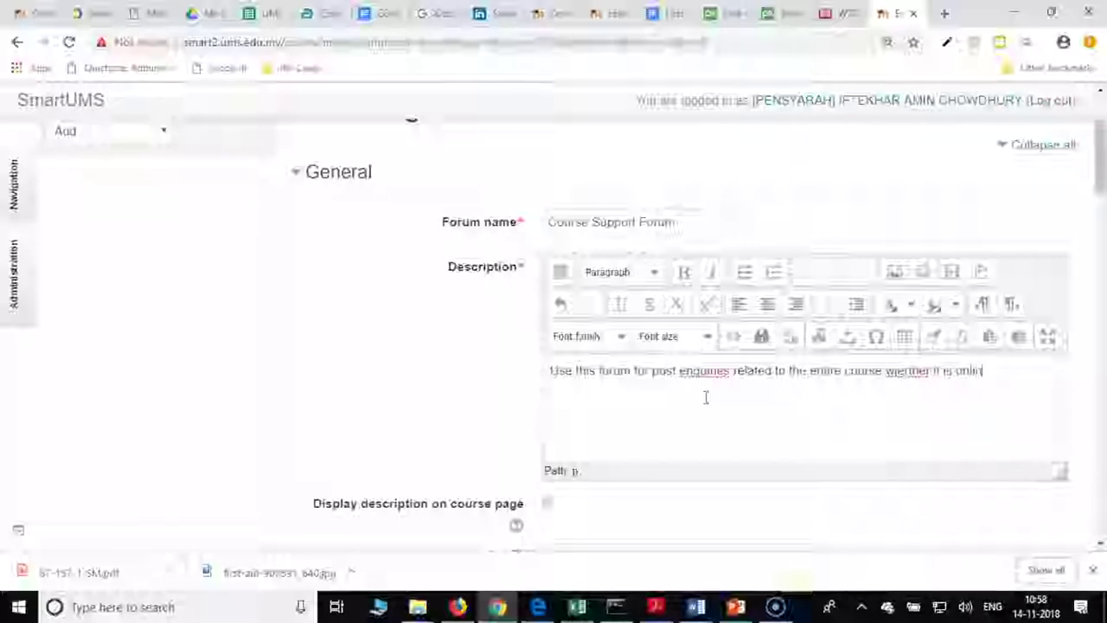
text(e or face-to)
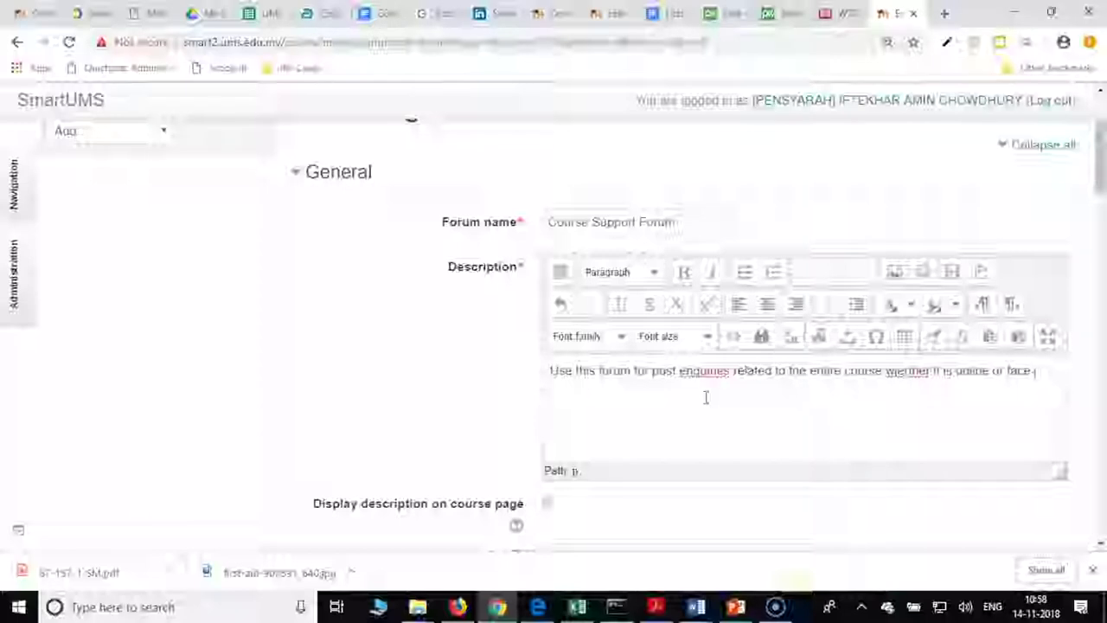
text(-face)
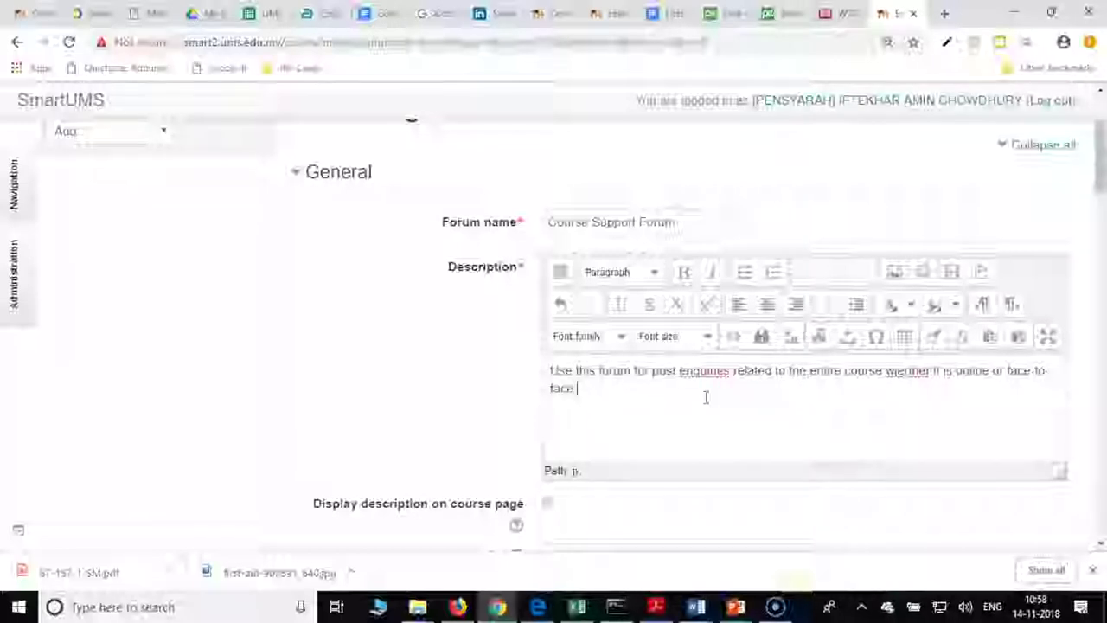
- Correct the misspelled word after "entire course" in the forum description to "whether"
right_click(911, 370)
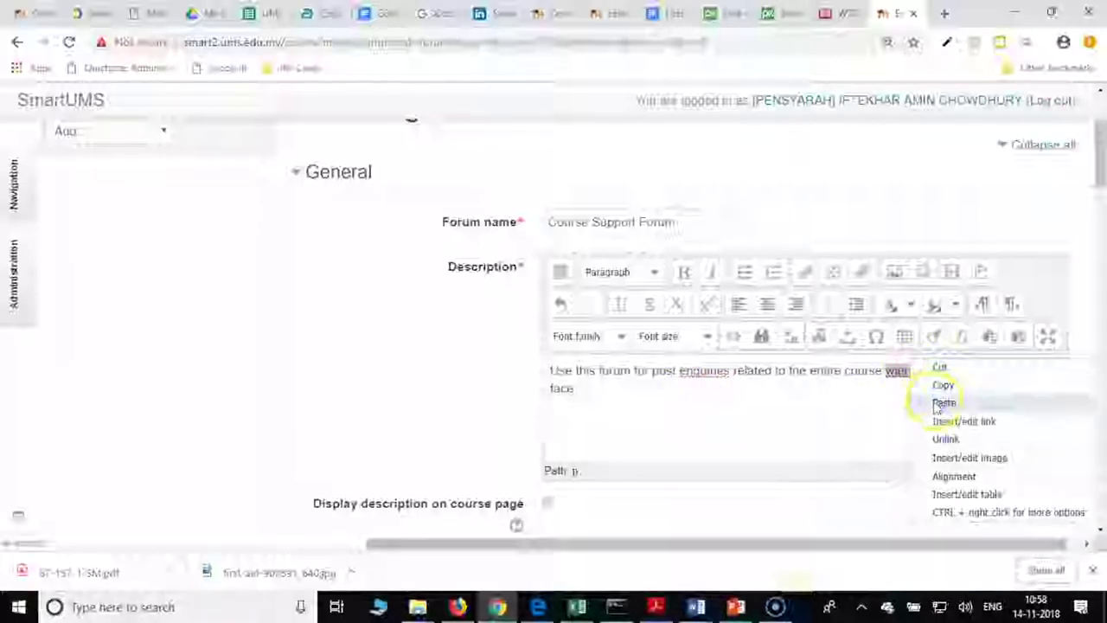
click(938, 383)
click(910, 388)
text(herher it is online or)
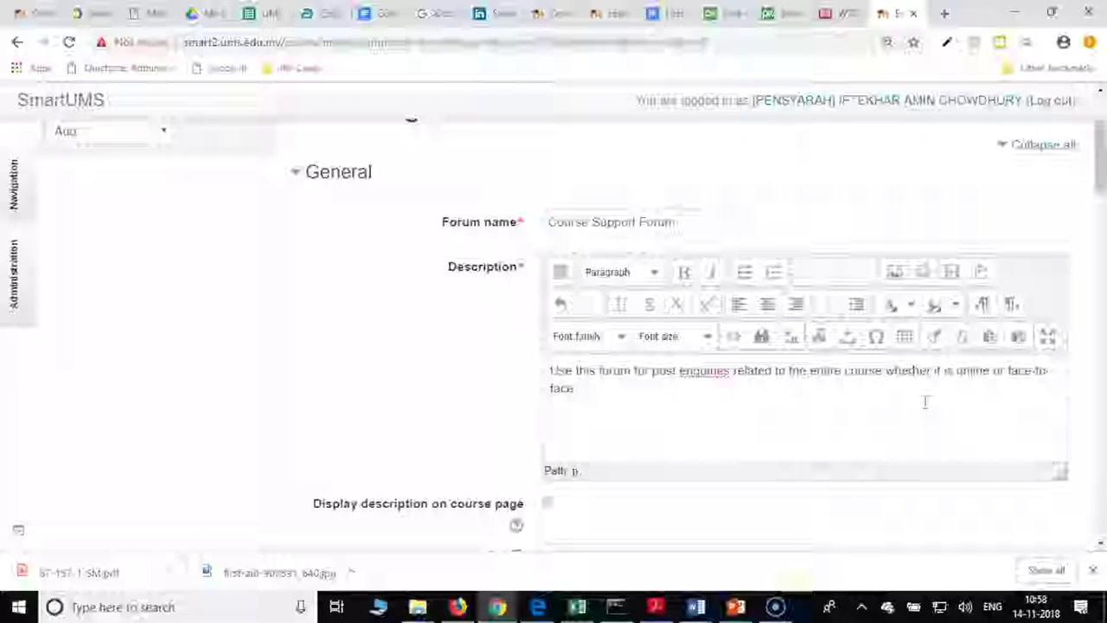
- Change the spelling of "enquiries" to "inquiries" in the forum description
key(BackSpace)
text(t)
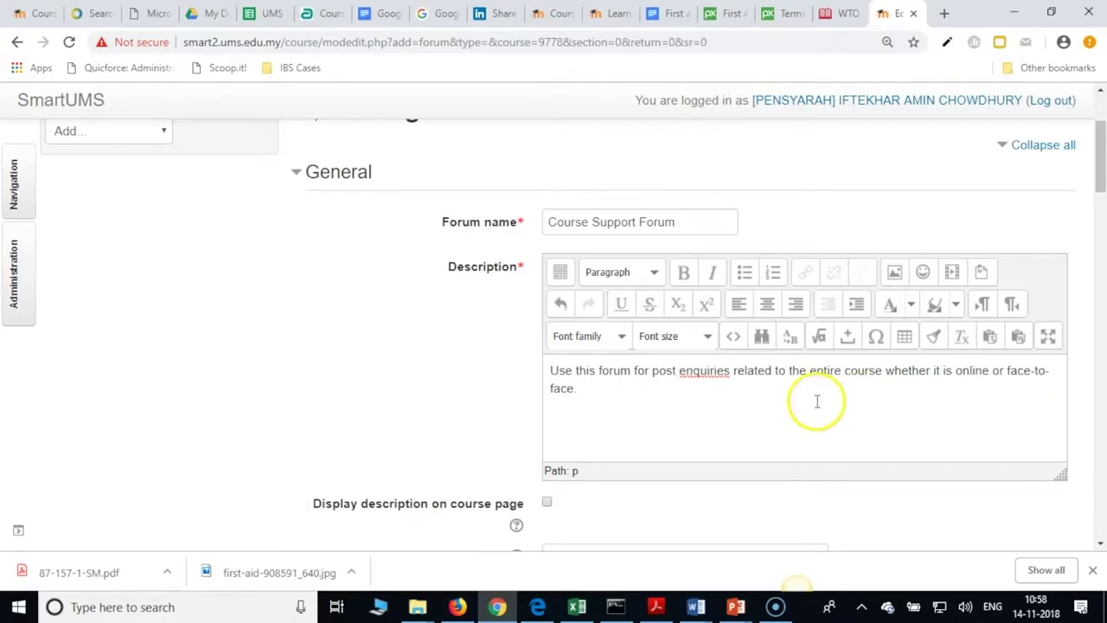
click(685, 371)
key(BackSpace)
text(i)
- Add the sentence "You are also expected to respond to others queries to be an advanced learner." to the end of the description
click(576, 390)
key(BackSpace)
click(687, 411)
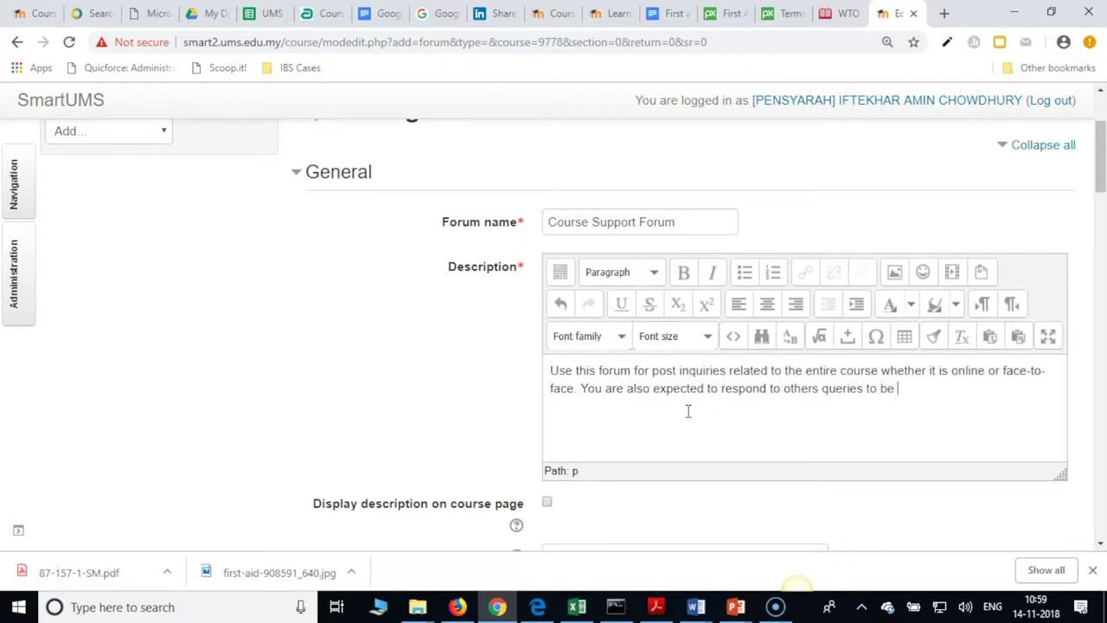
text(advanced learner)
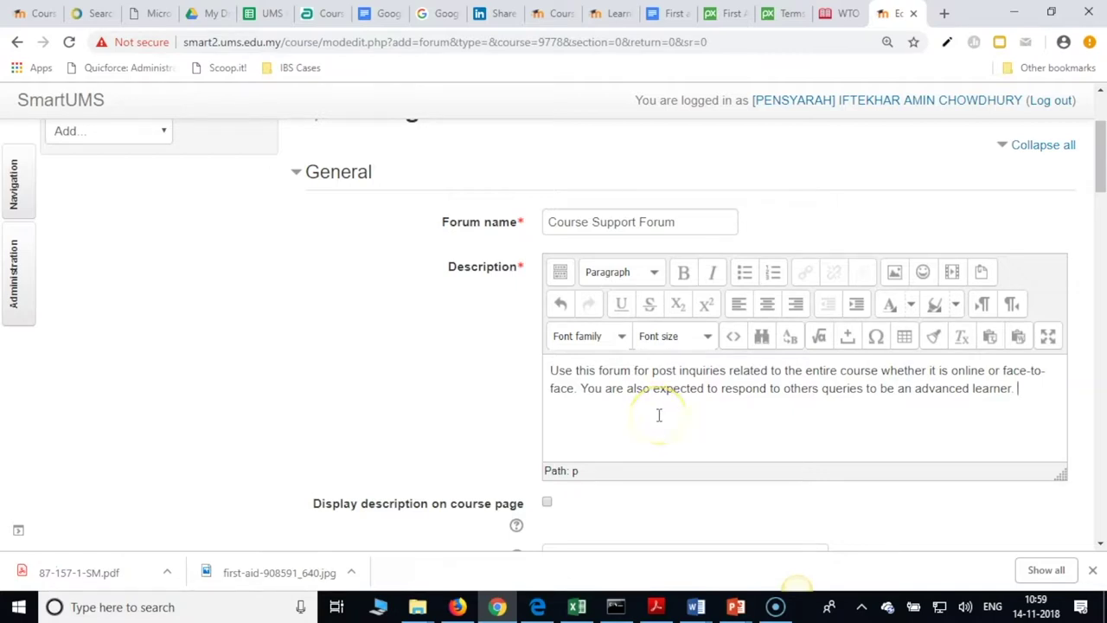
click(684, 408)
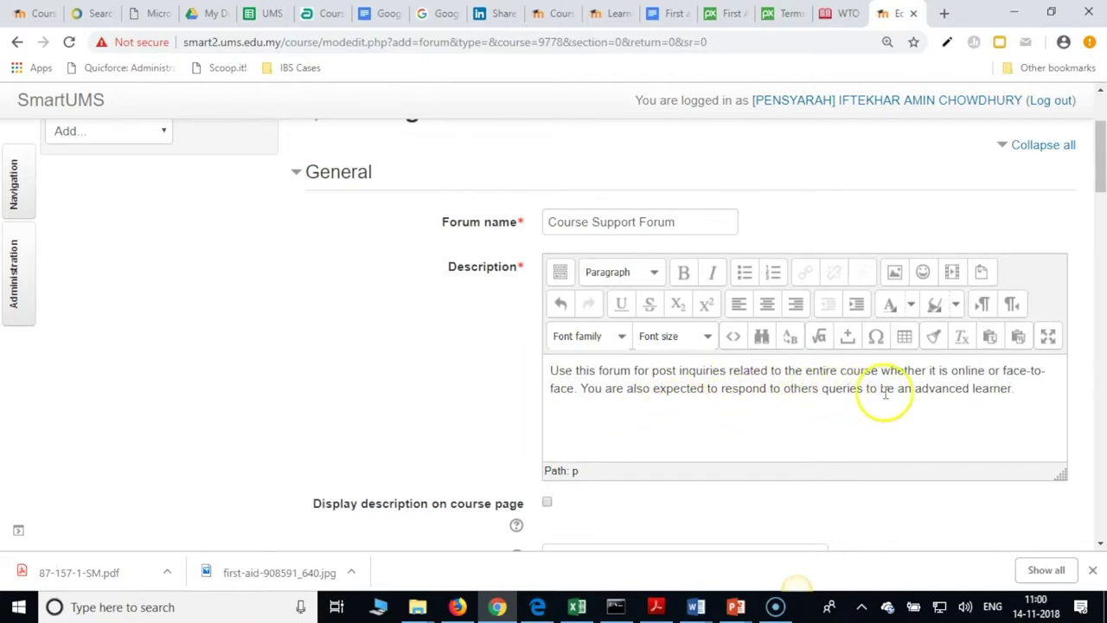
- Replace "to be an advanced learner" at the end of the description with "time to time"
drag(1018, 388, 865, 400)
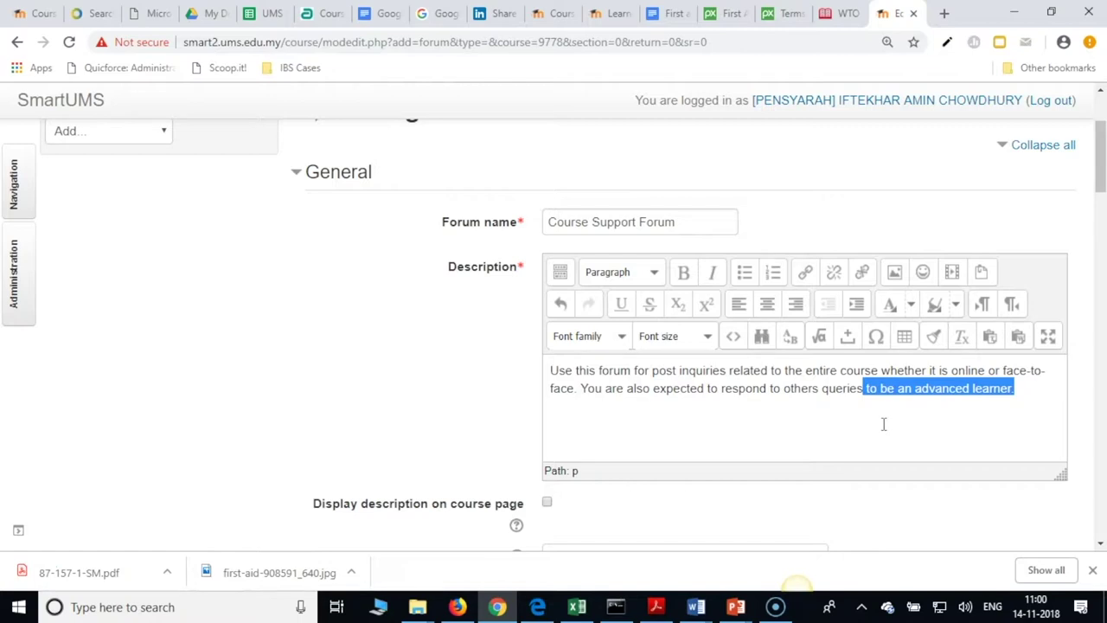
key(BackSpace)
text(time to time)
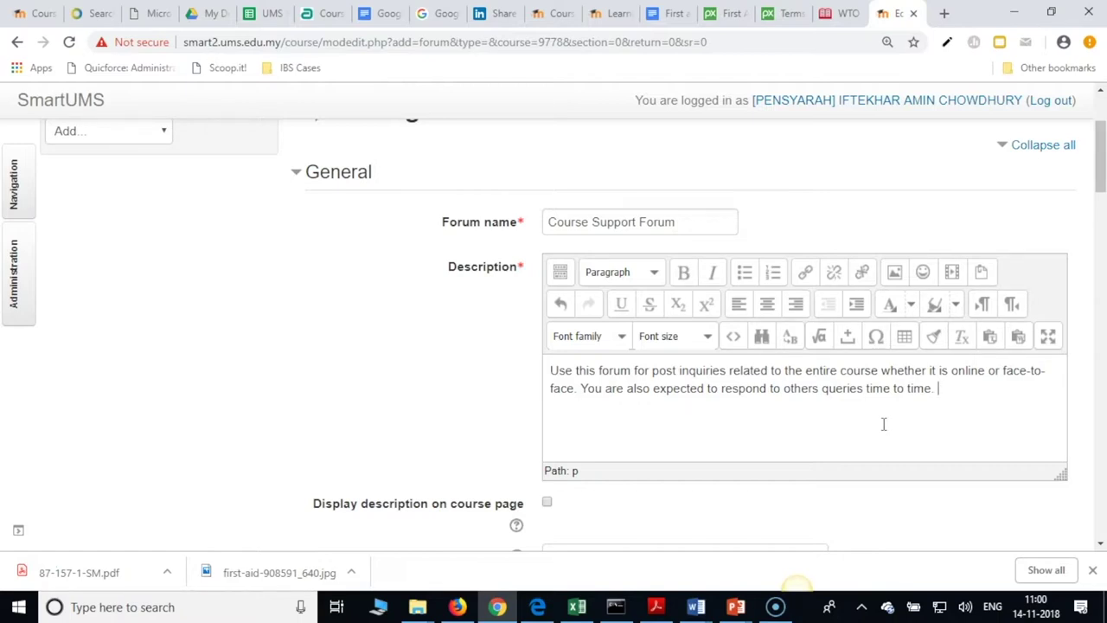
- Add the sentence "Your replies will be considered under course completion criteria." to the end of the description
text(Your responses)
key(BackSpace)
key(BackSpace)
key(BackSpace)
key(BackSpace)
key(BackSpace)
key(BackSpace)
key(BackSpace)
key(BackSpace)
text(plies )
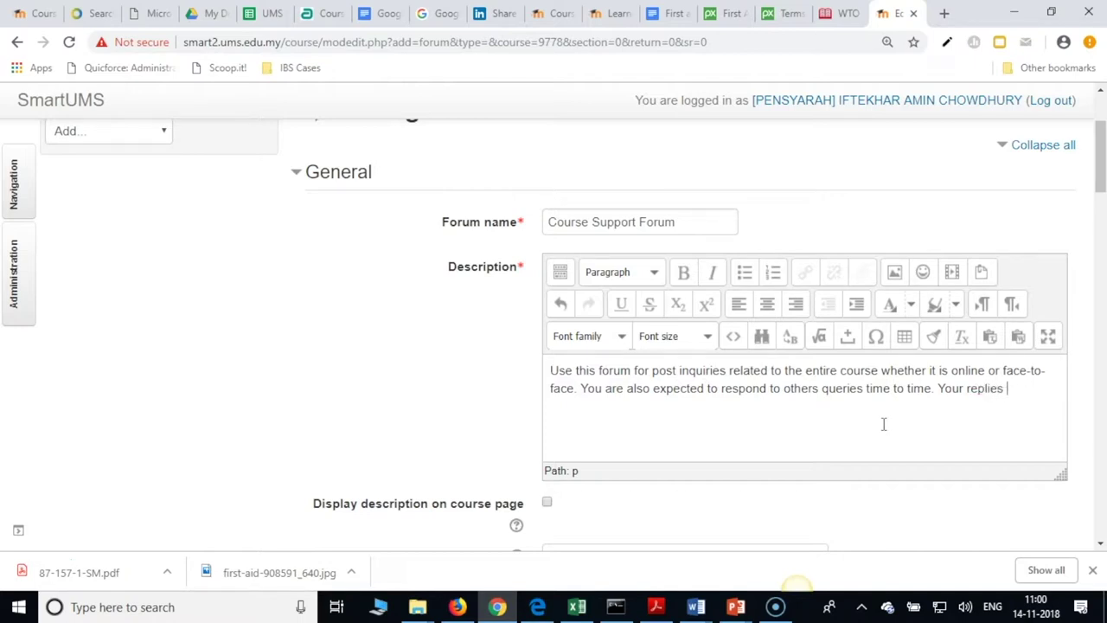
text(will be )
text(an)
key(BackSpace)
key(BackSpace)
text(considered under)
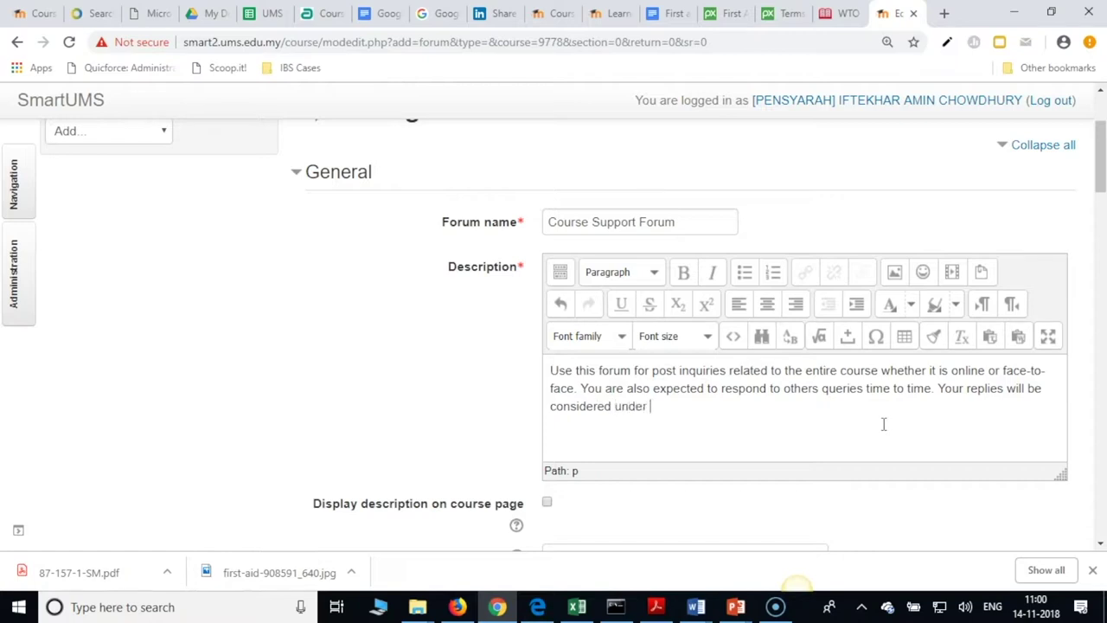
text( c)
key(BackSpace)
text(course comple)
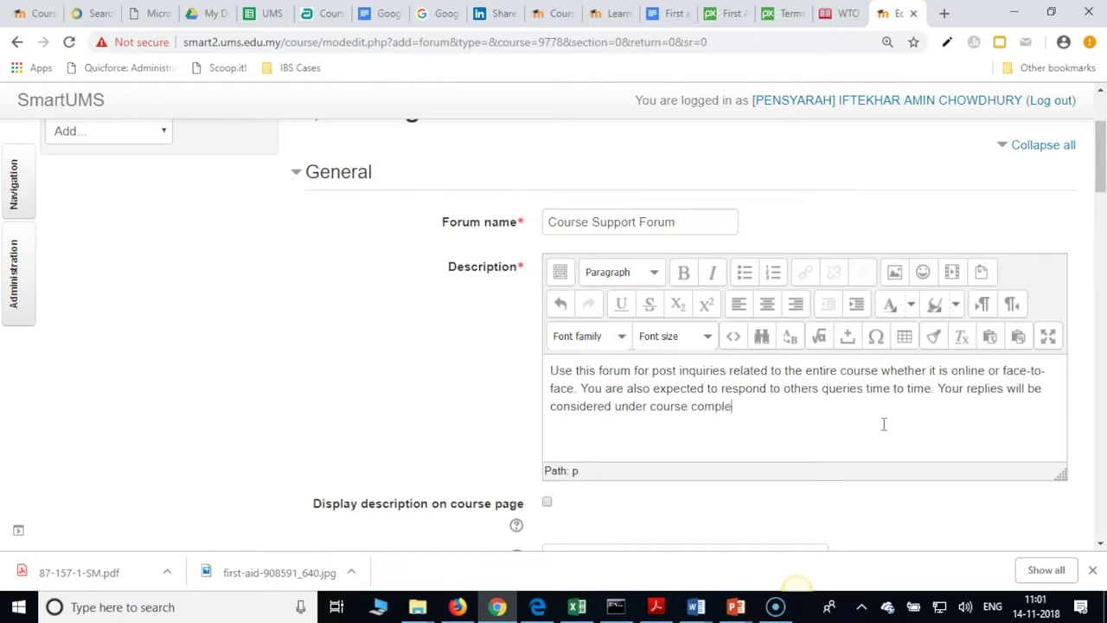
text(tion criteria.)
click(891, 422)
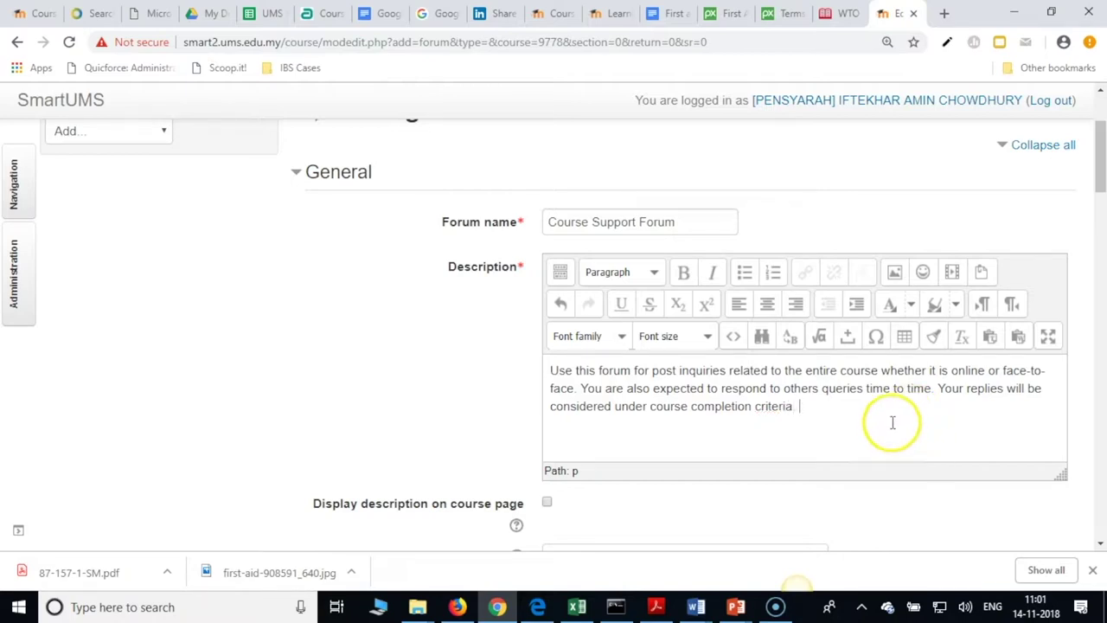
key(Return)
scroll(861, 424, down, 1)
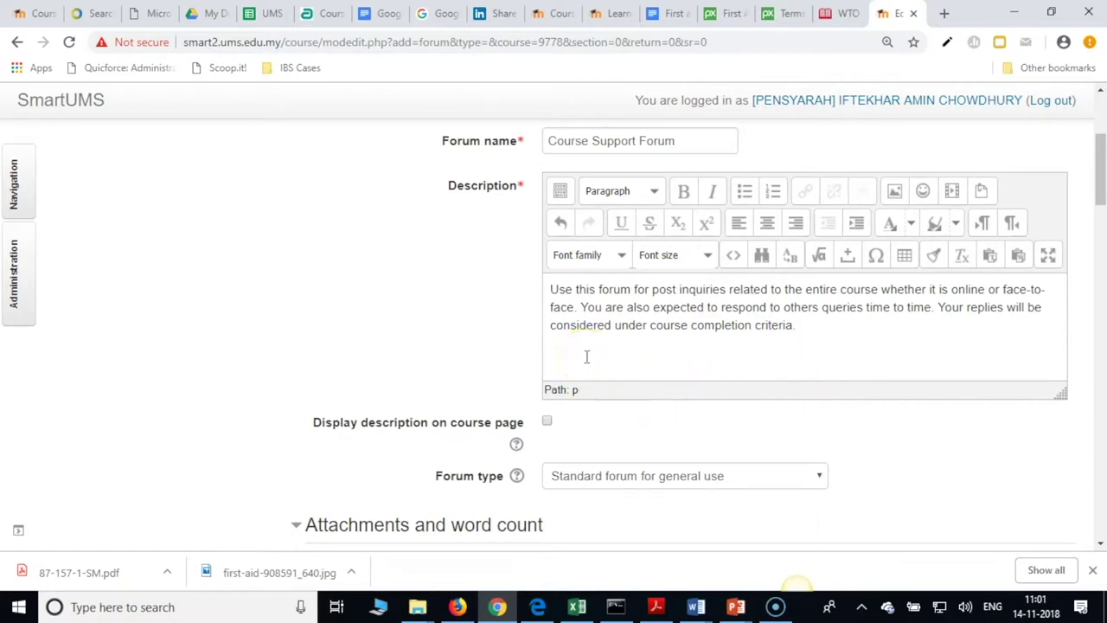
click(620, 355)
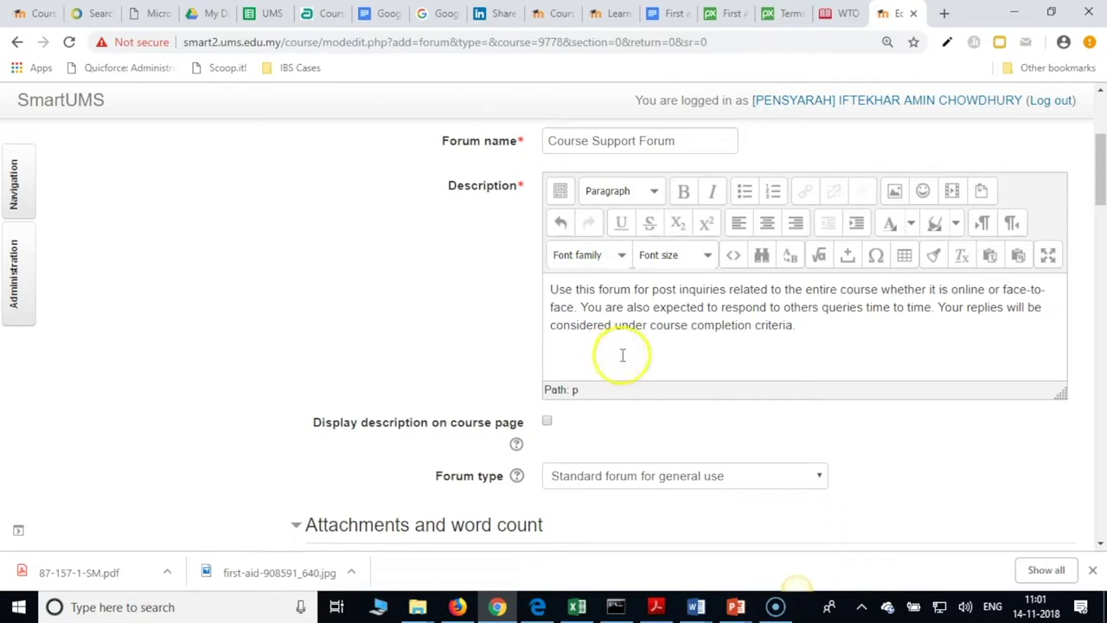
text(Add)
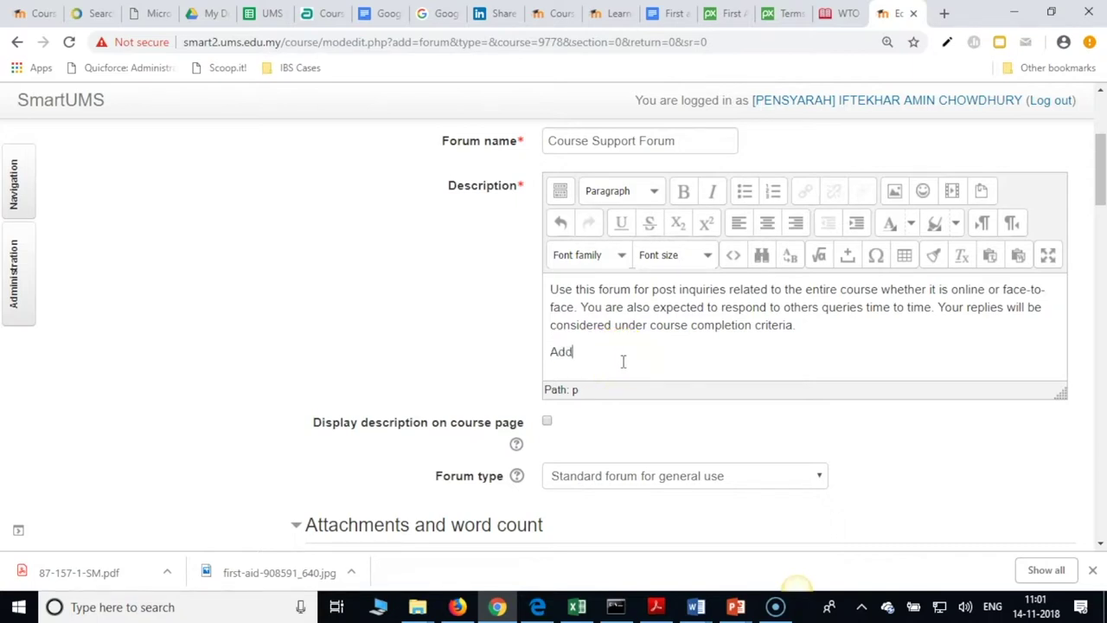
key(BackSpace)
key(BackSpace)
key(BackSpace)
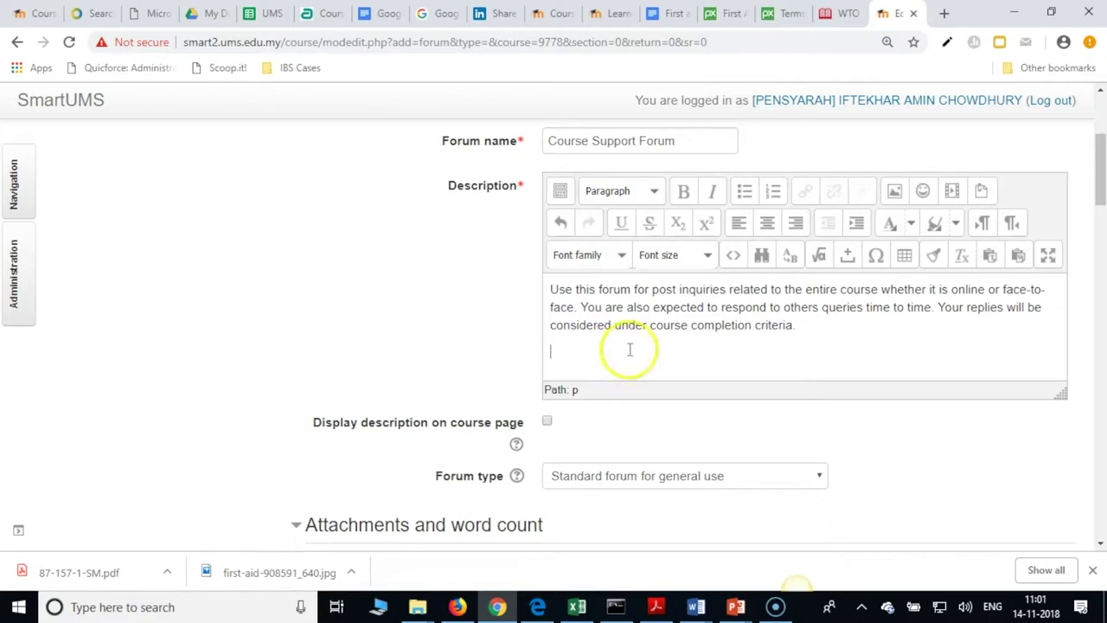
click(549, 422)
click(548, 422)
click(548, 422)
- Add a second description paragraph reading "Click on the button "Add a new discussion topic" to initiate a discussion or to post any queries."
click(792, 325)
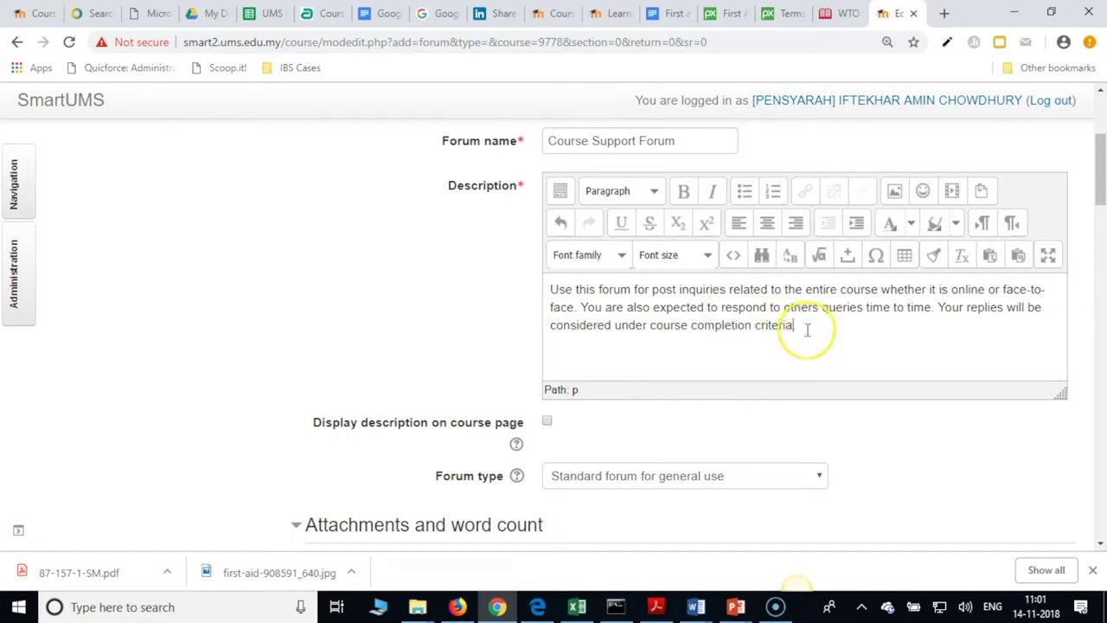
key(Return)
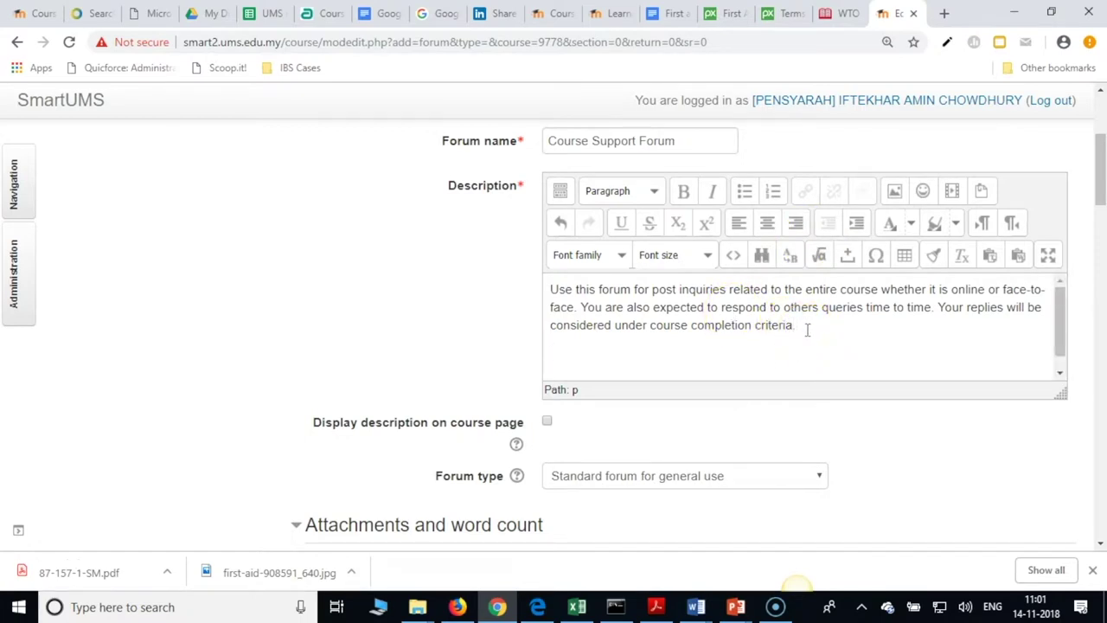
click(605, 357)
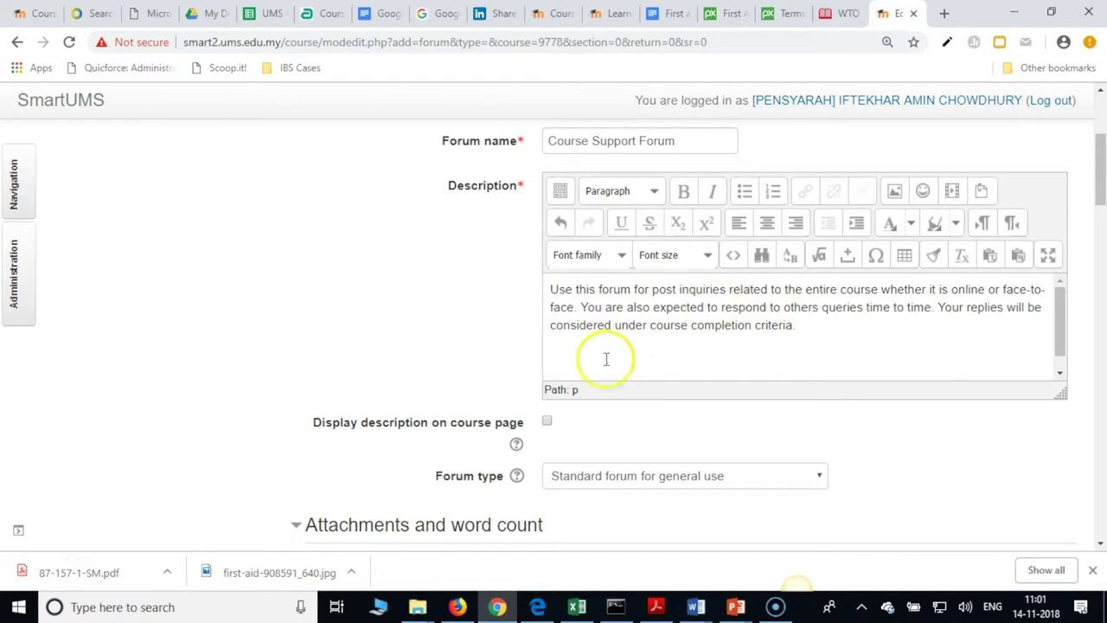
right_click(563, 351)
click(931, 346)
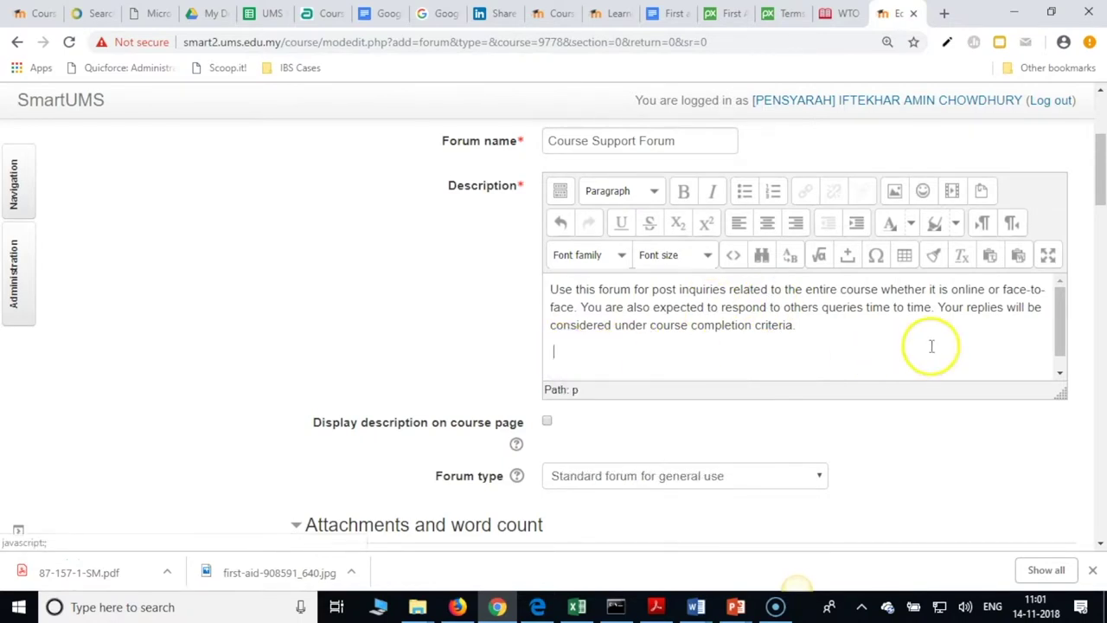
text(Cl)
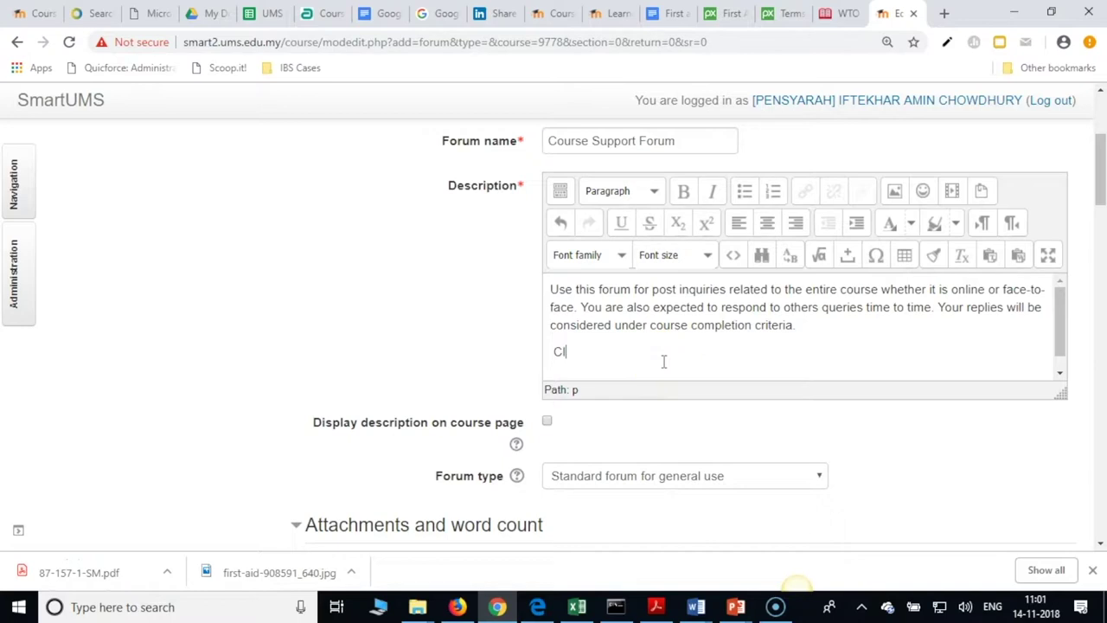
text(ick on the button "Add a new disc)
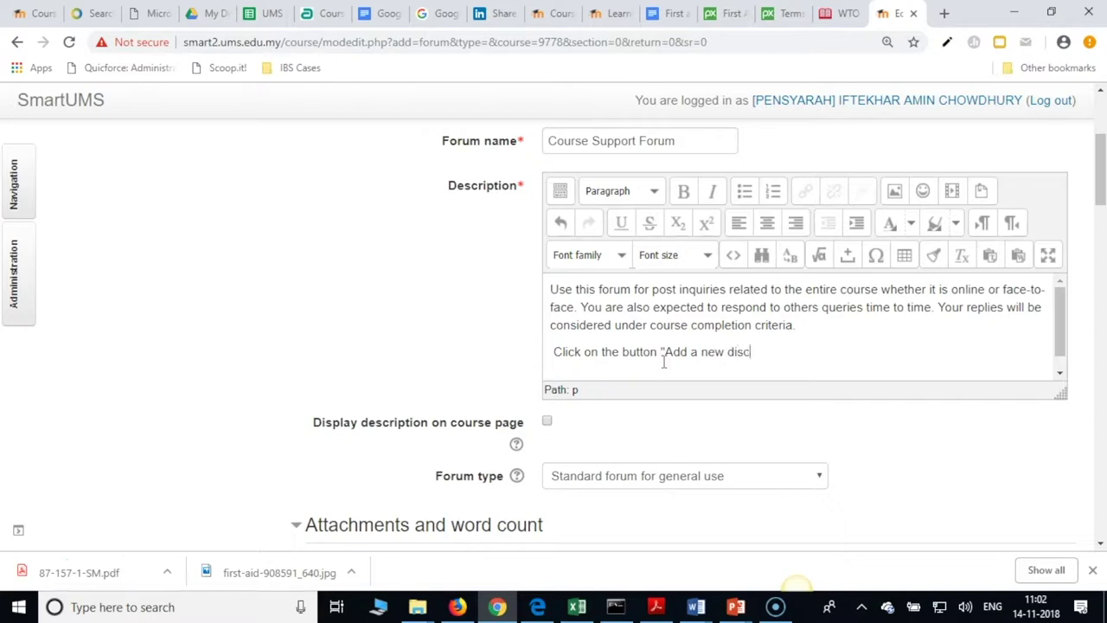
text(ussion topic)
text(" to iniotiate)
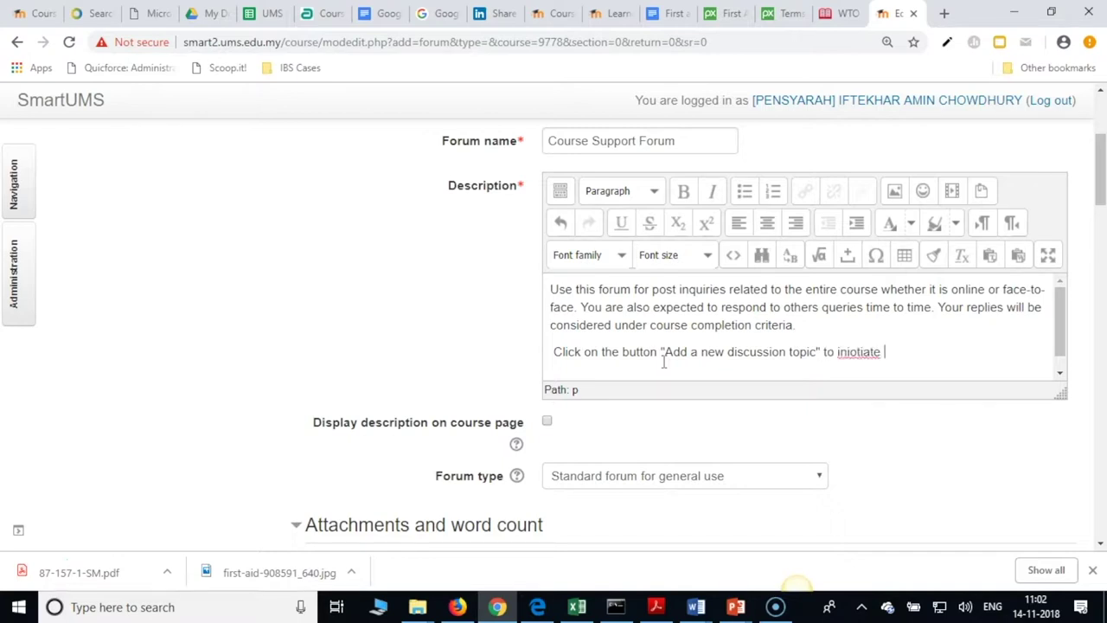
text( a discussion or to post)
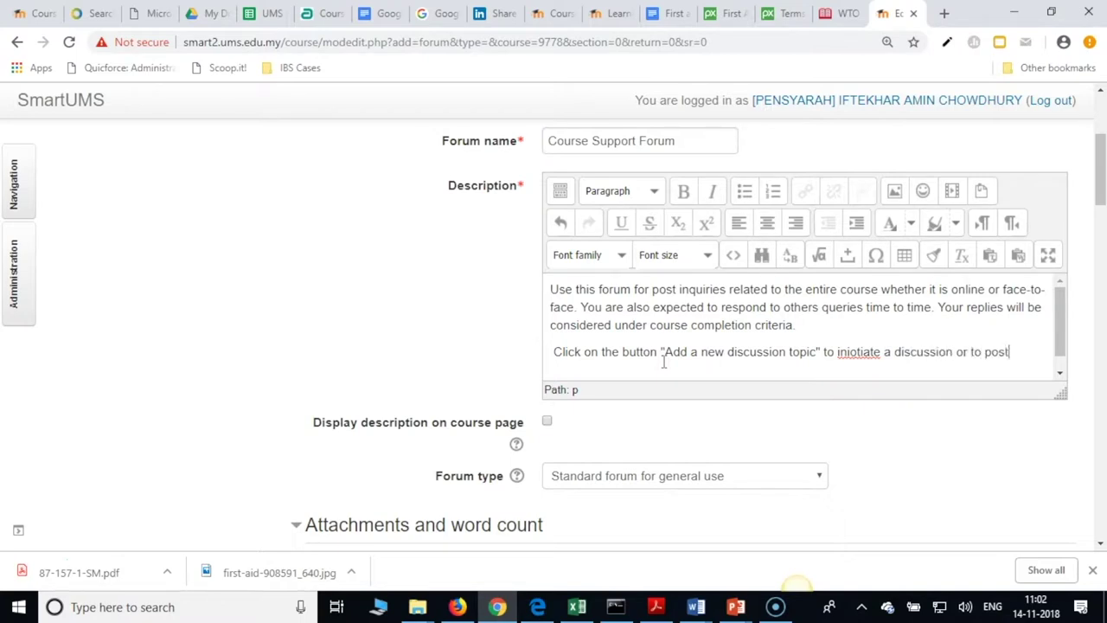
text( any queries.)
- Correct the misspelled word before "a discussion" to "initiate" and remove the leading space from the description's second paragraph
click(854, 353)
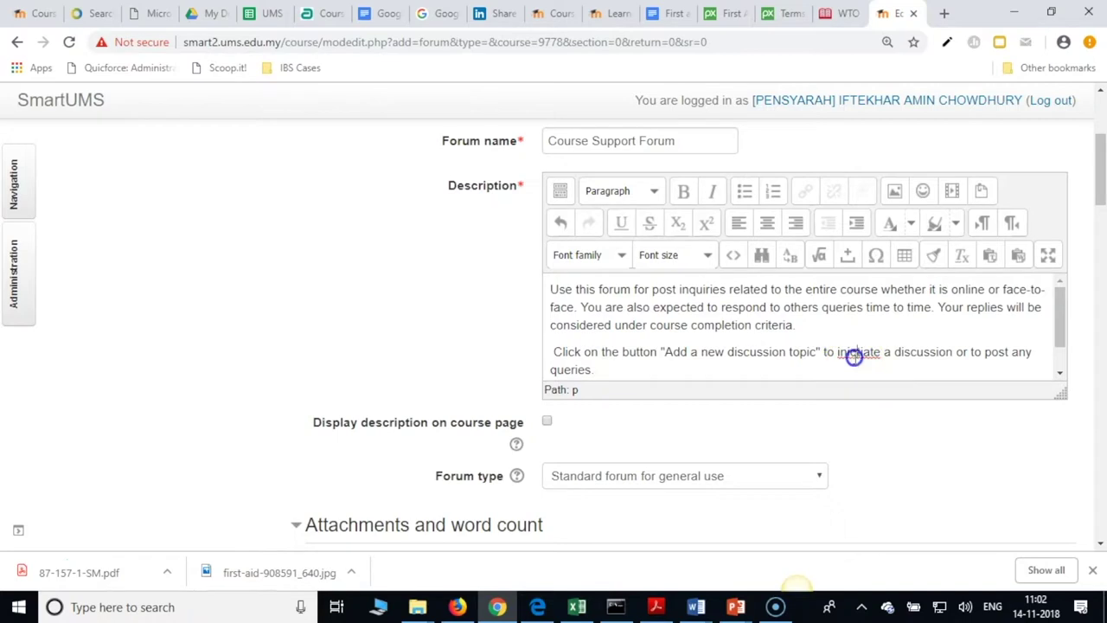
key(BackSpace)
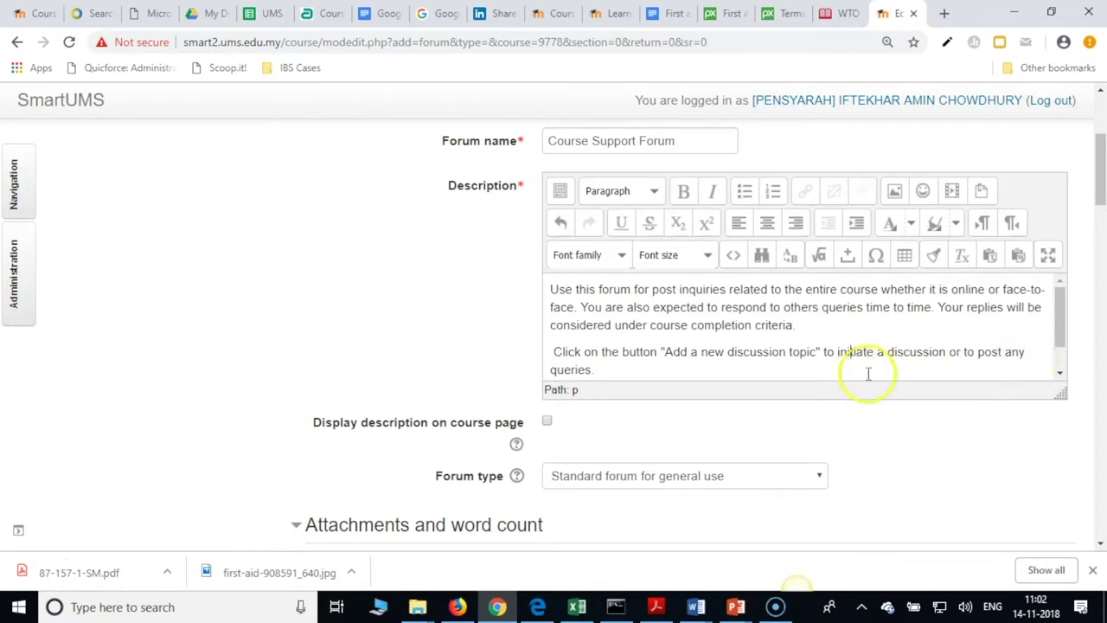
click(620, 374)
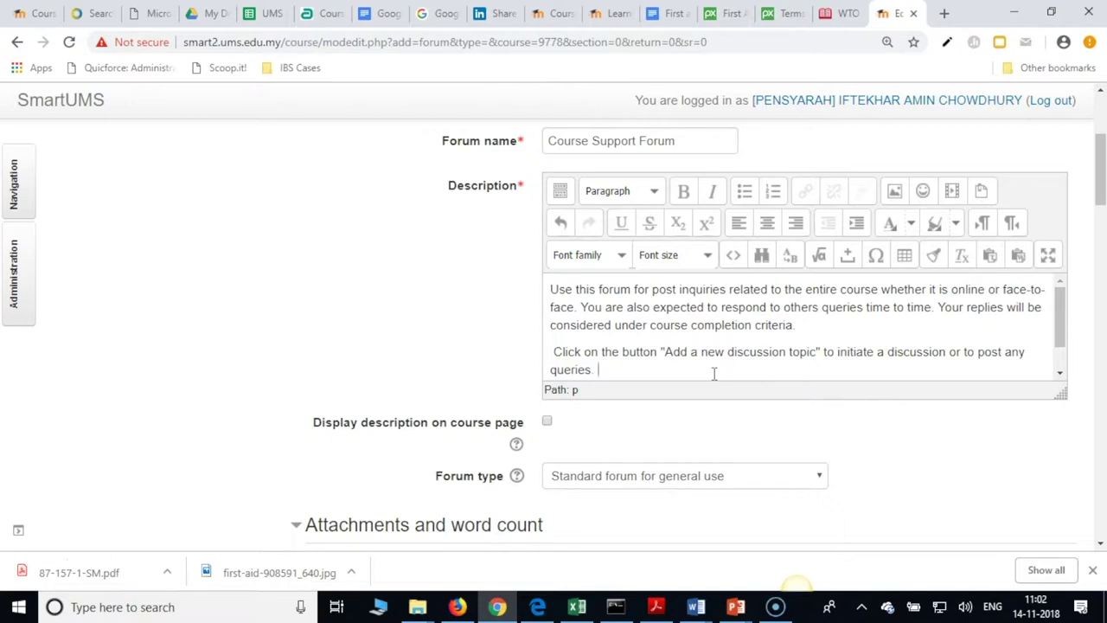
click(756, 369)
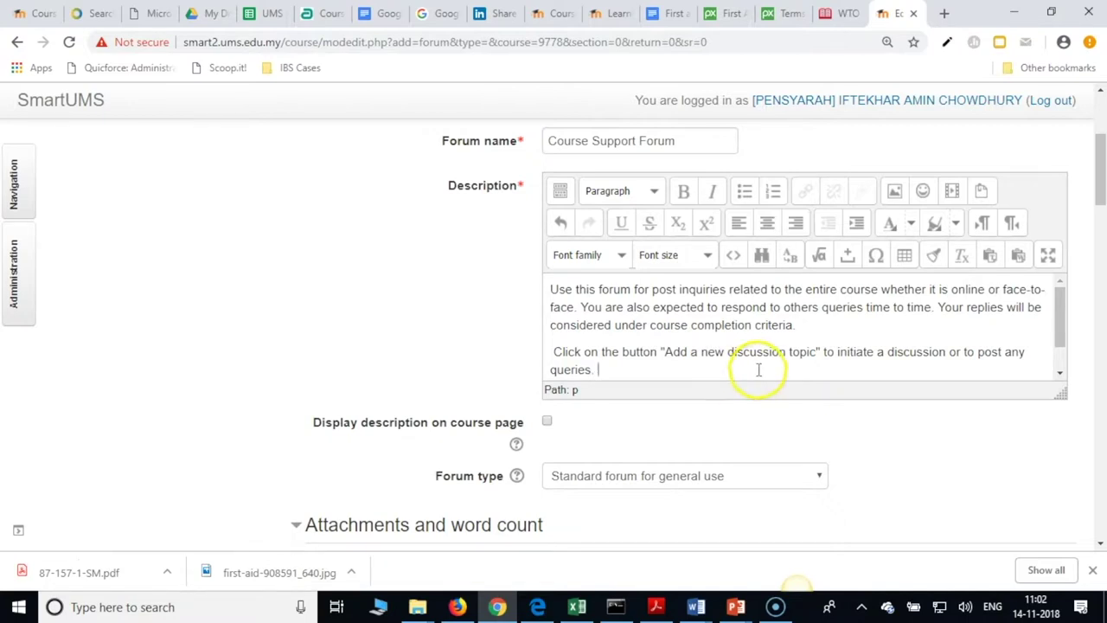
click(632, 359)
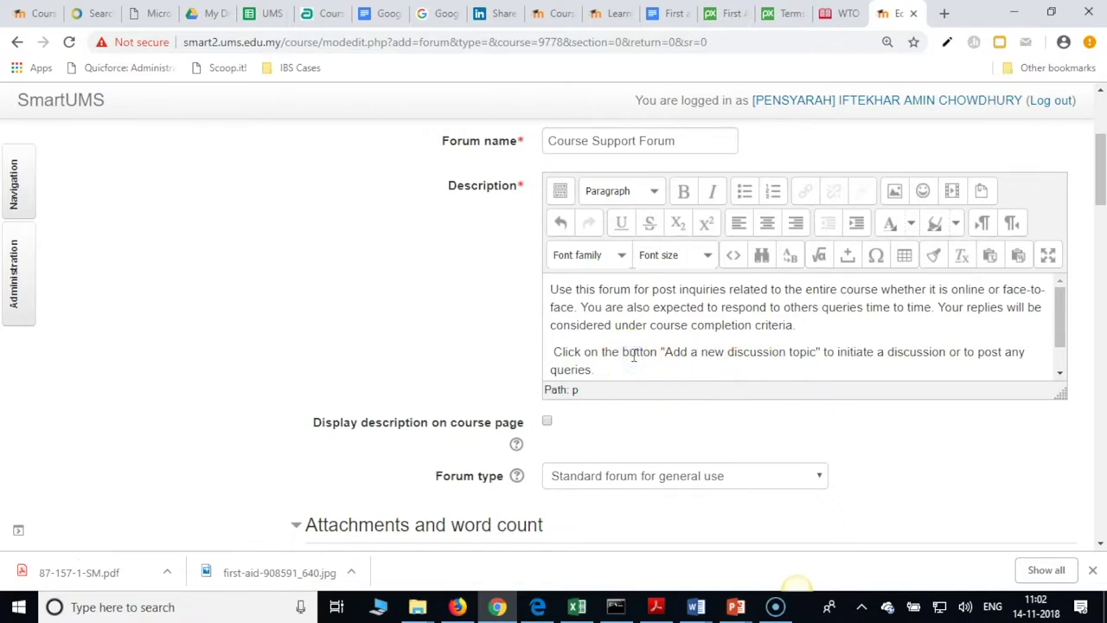
key(Home)
key(Delete)
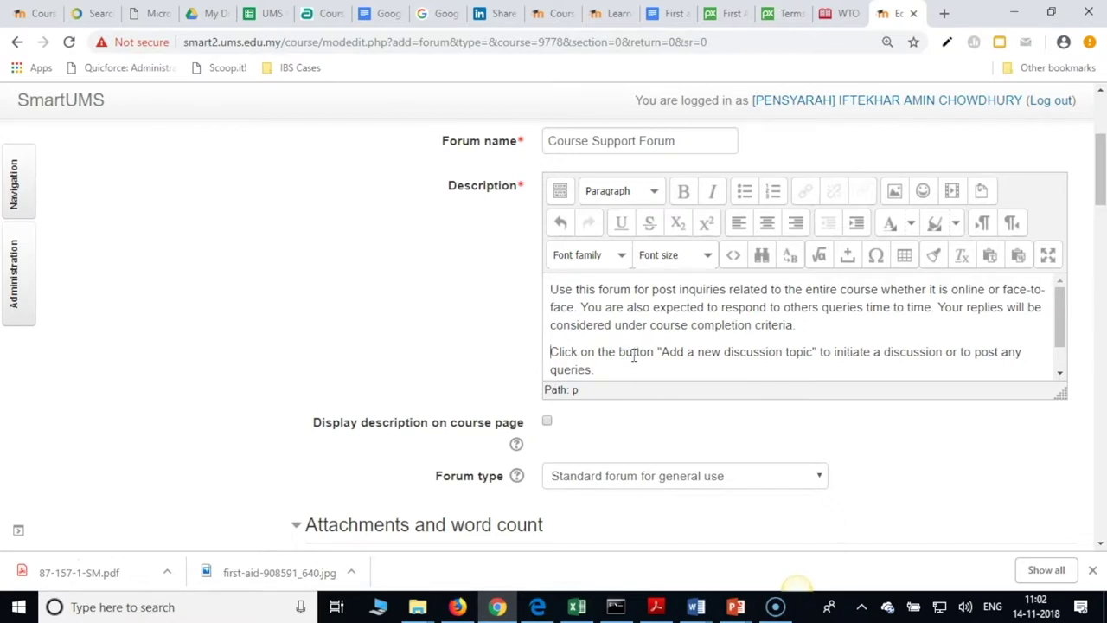
click(598, 368)
click(677, 370)
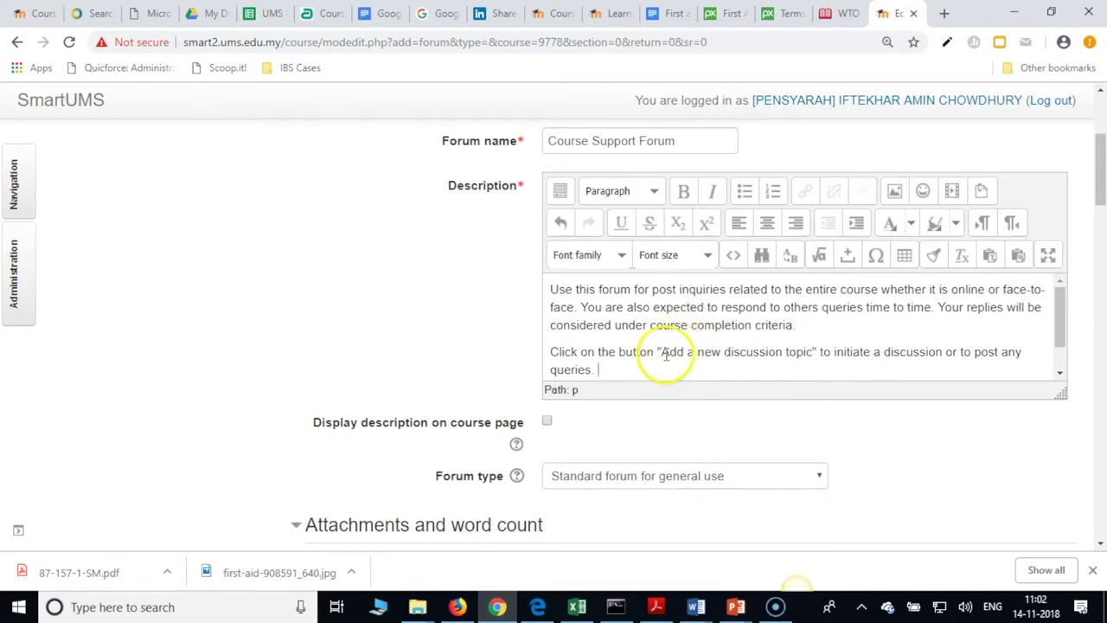
- Review the available forum types and choose "Standard forum for general use"
click(674, 483)
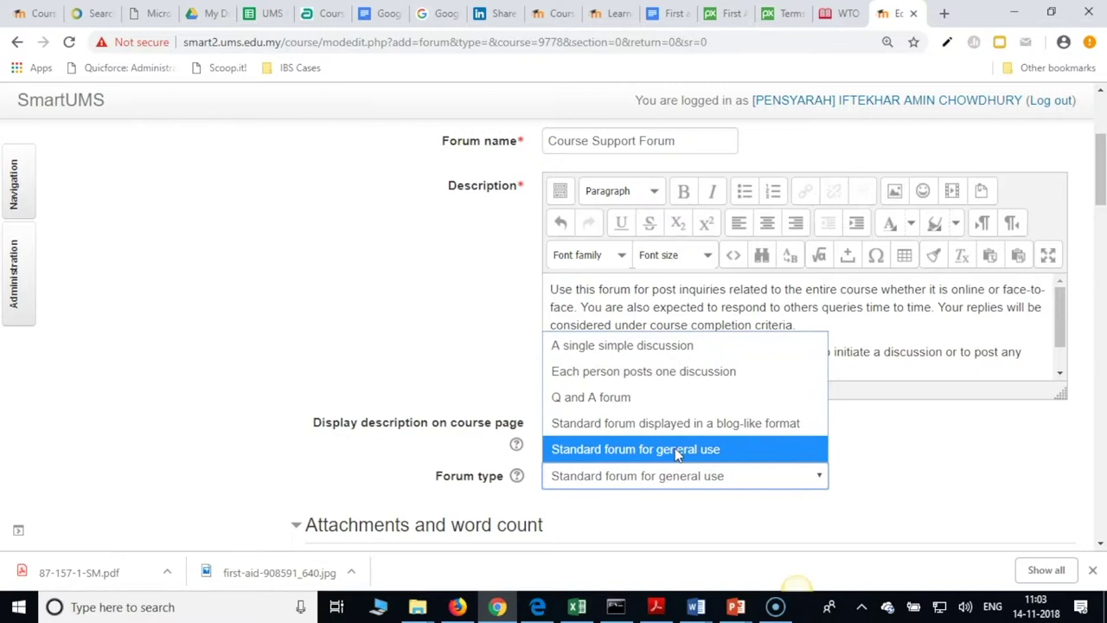
click(679, 457)
click(679, 456)
click(754, 443)
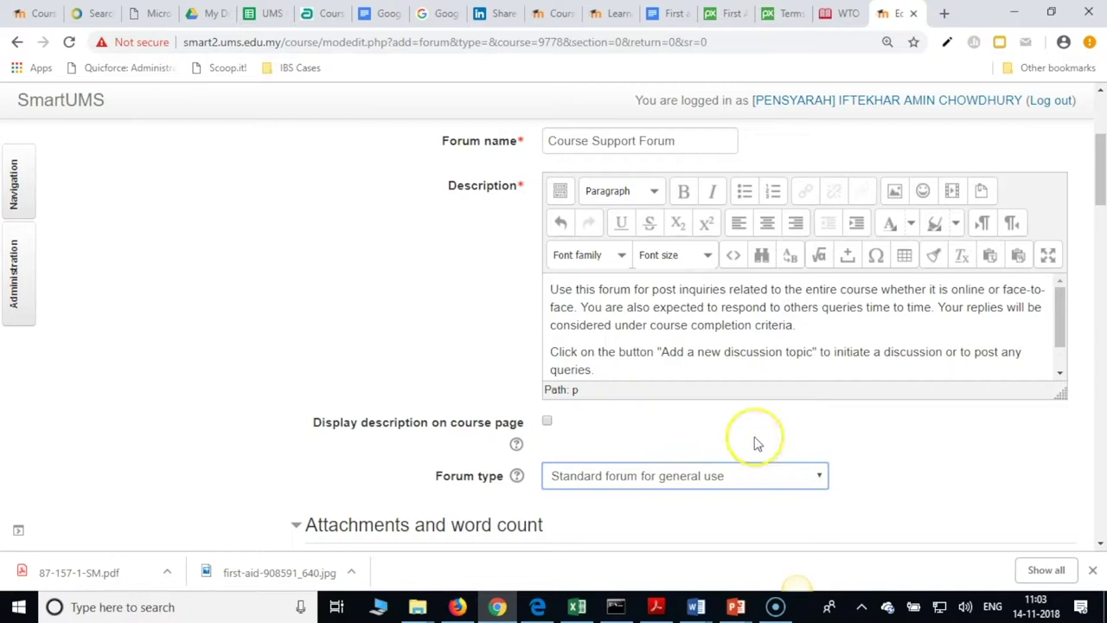
- Set the forum's maximum attachment size to 1MB
scroll(754, 444, down, 4)
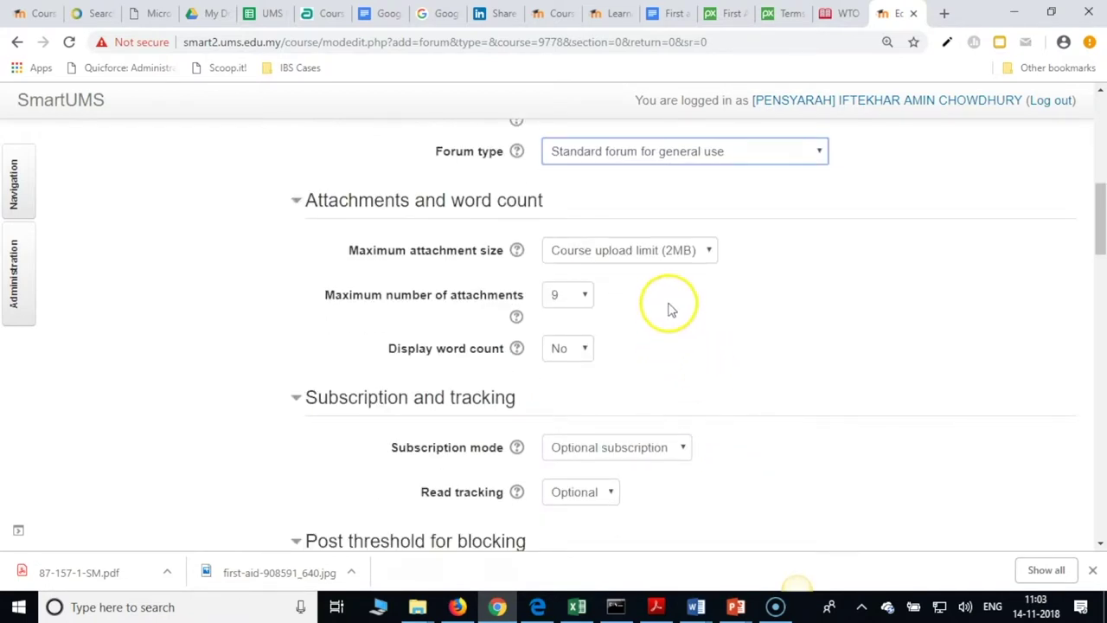
click(699, 263)
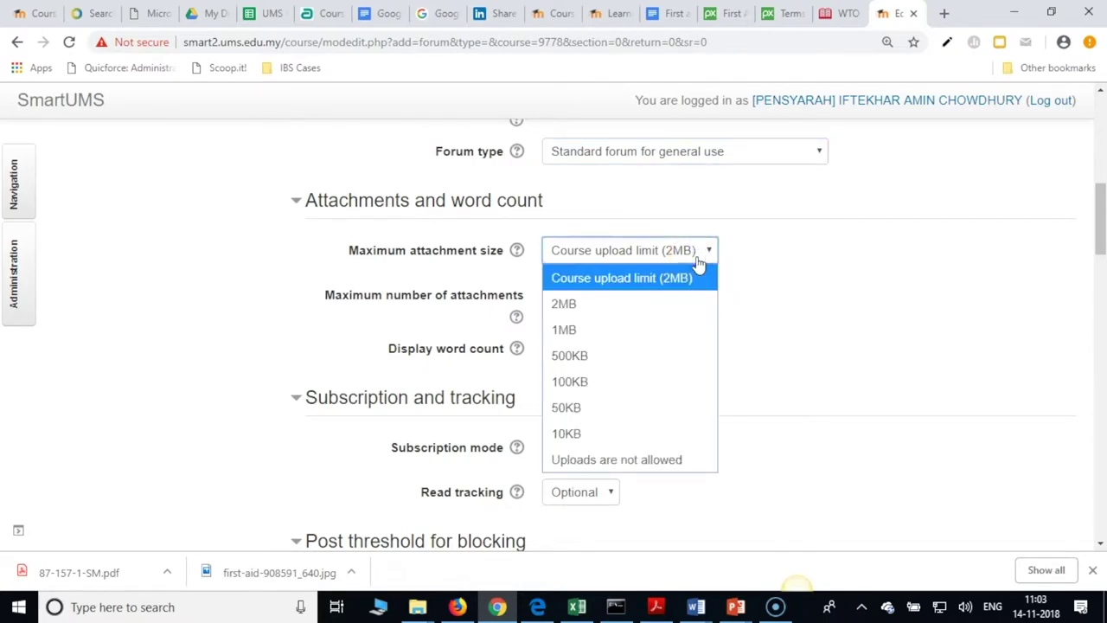
click(567, 329)
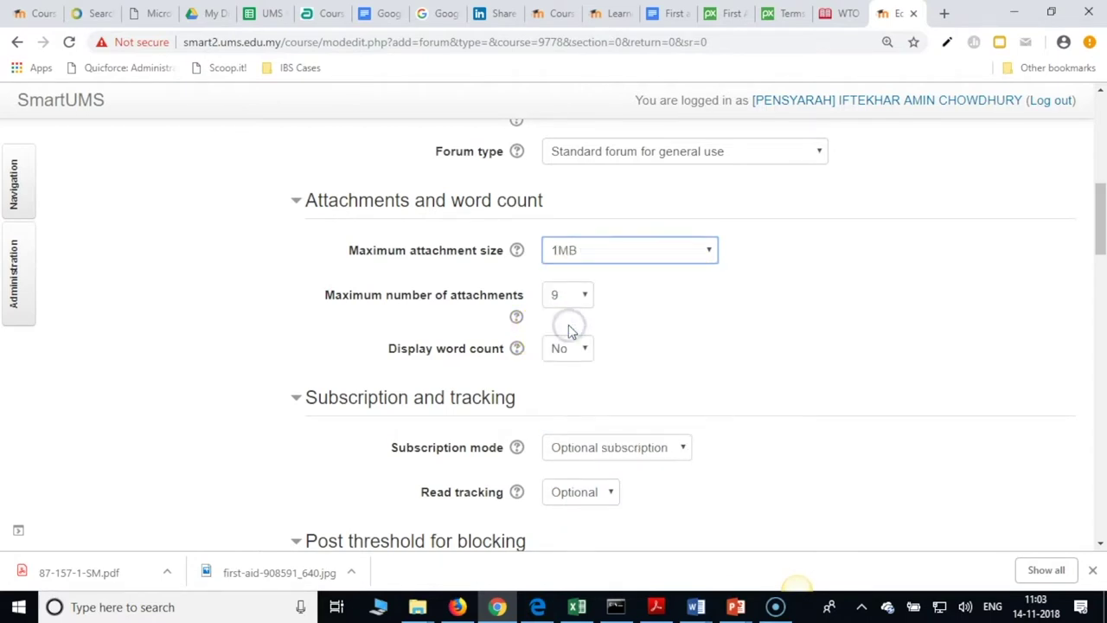
- Set the forum's maximum number of attachments to 0
click(581, 296)
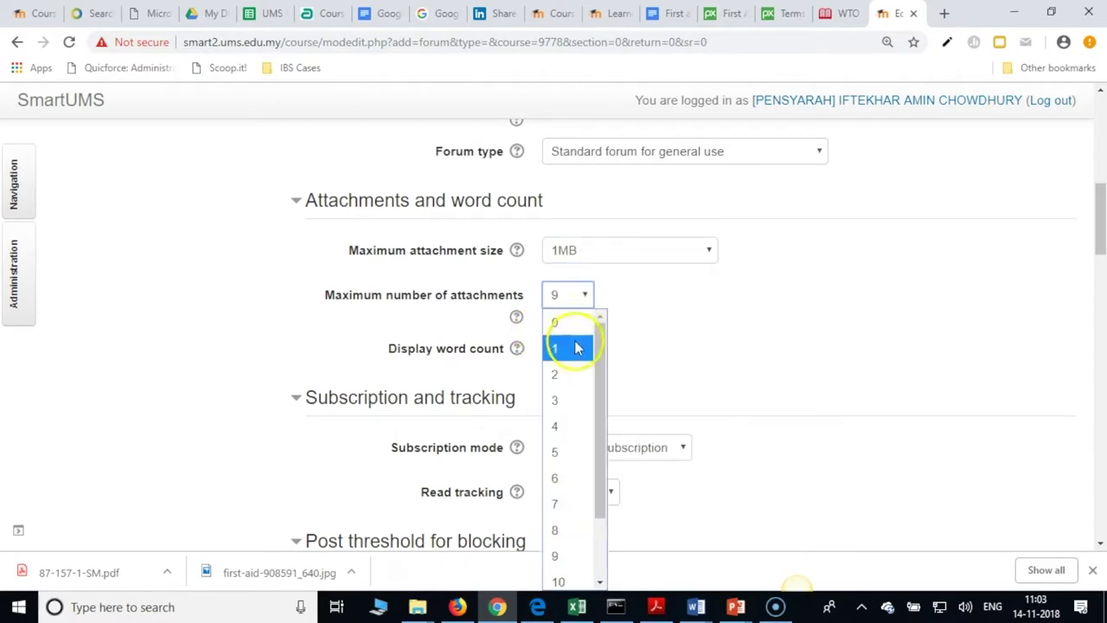
click(572, 349)
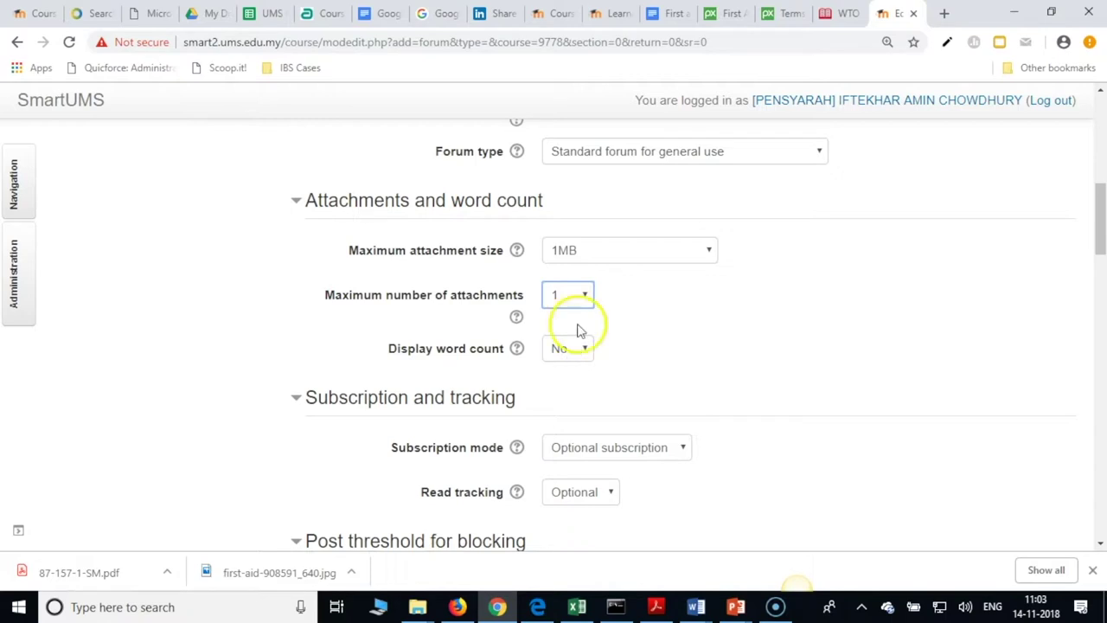
click(585, 296)
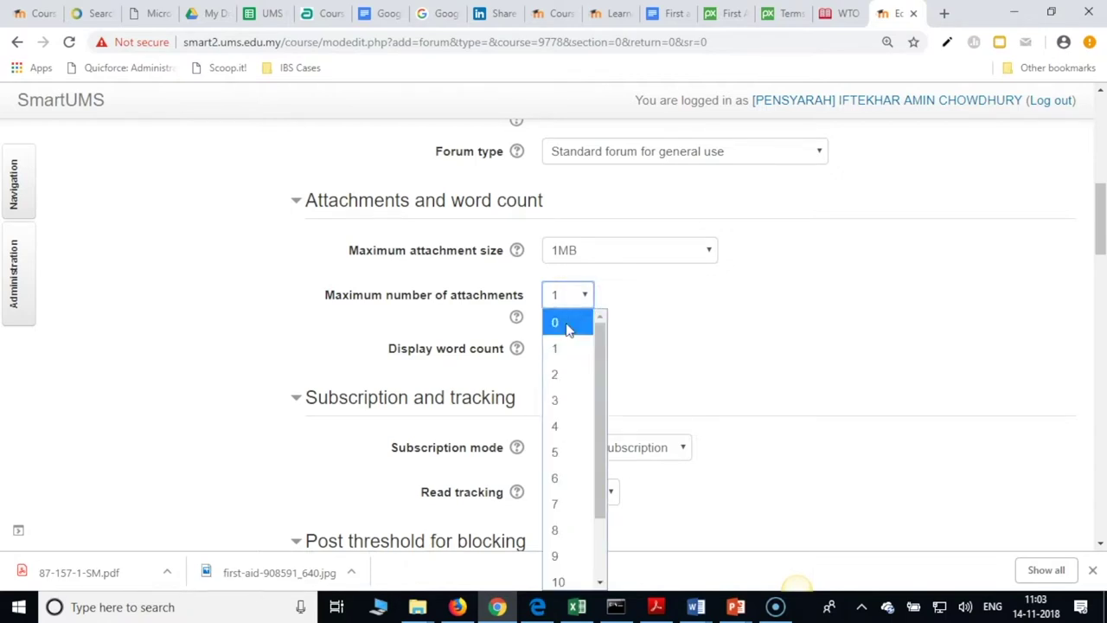
click(567, 325)
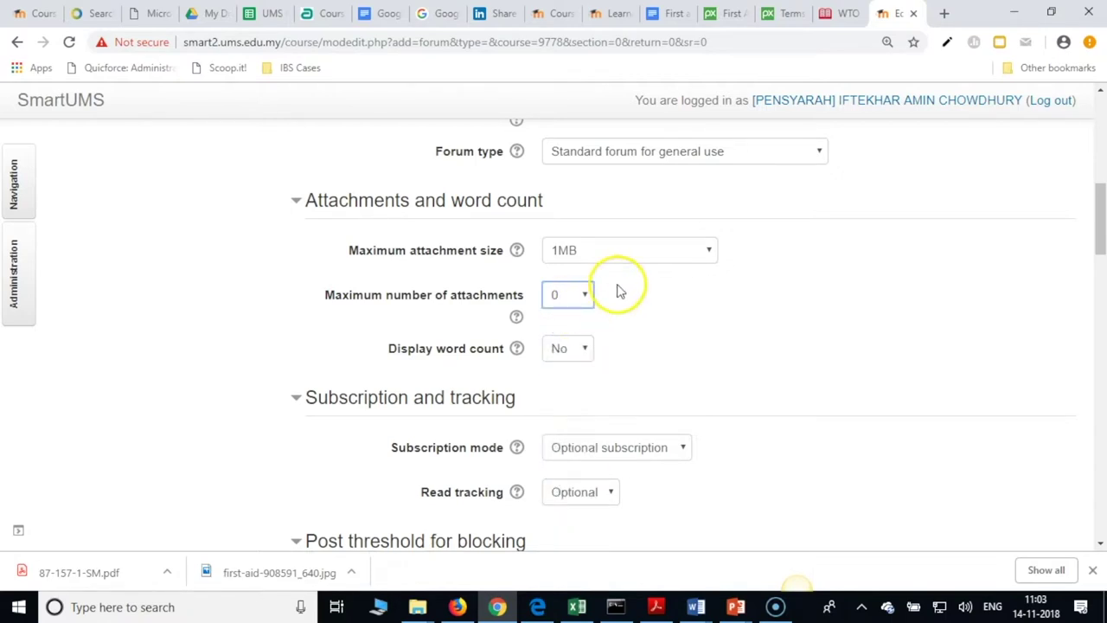
- Set the subscription mode to Forced subscription and review the read tracking options
scroll(572, 392, down, 2)
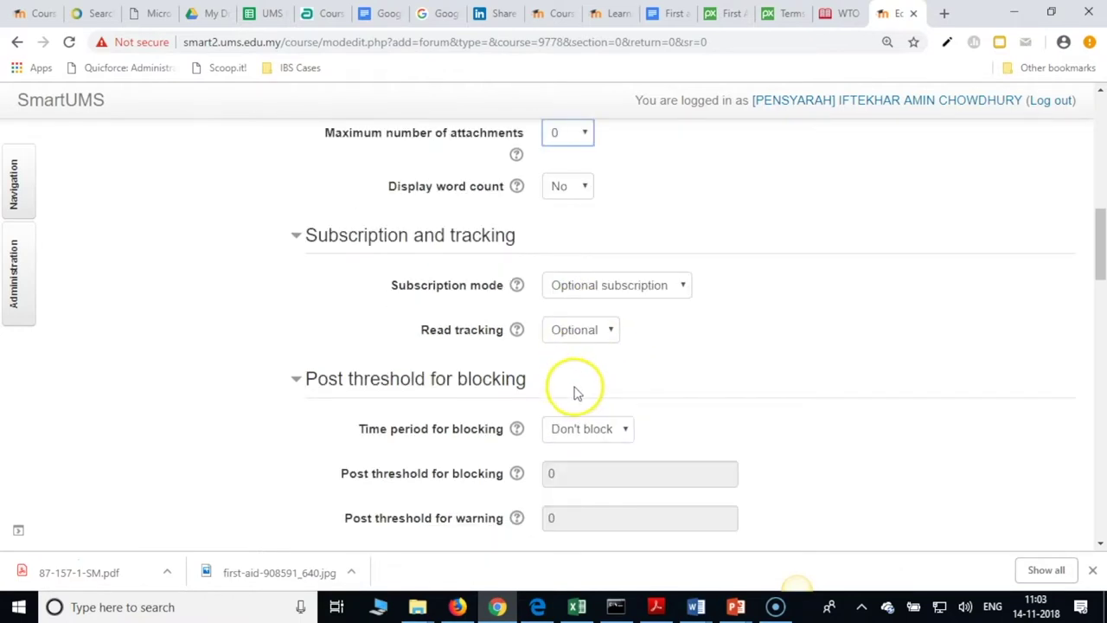
click(641, 288)
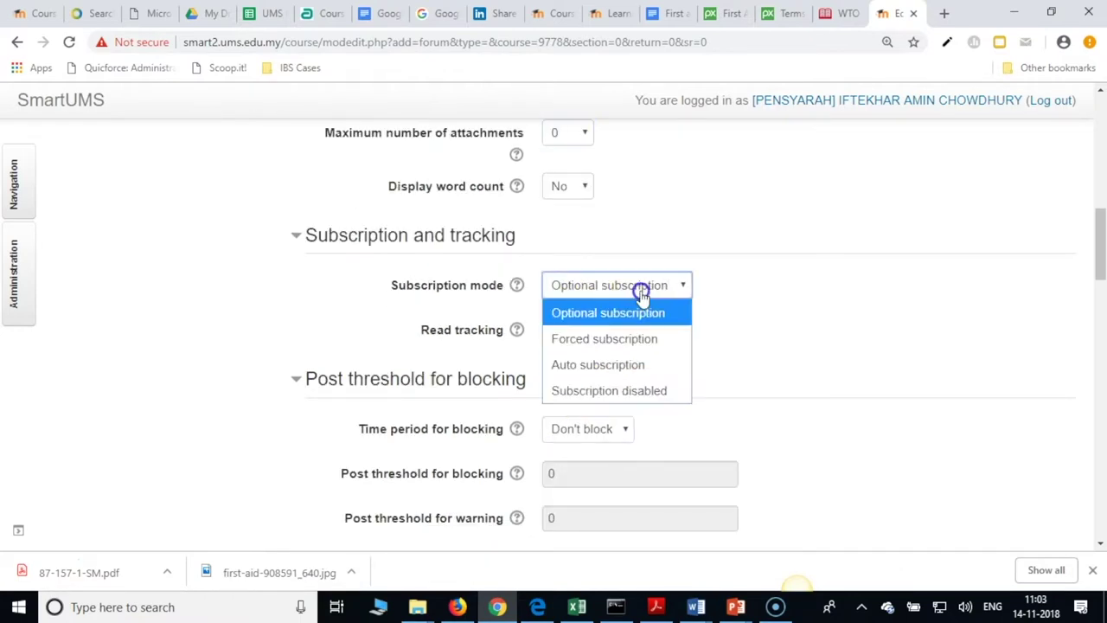
click(623, 341)
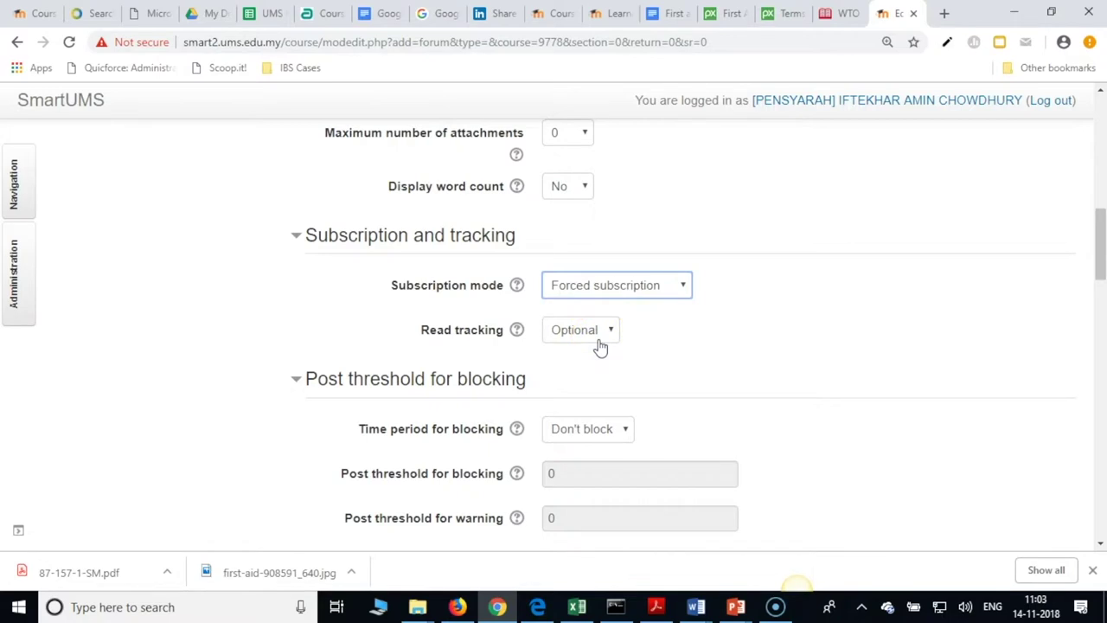
click(600, 344)
drag(600, 344, 594, 394)
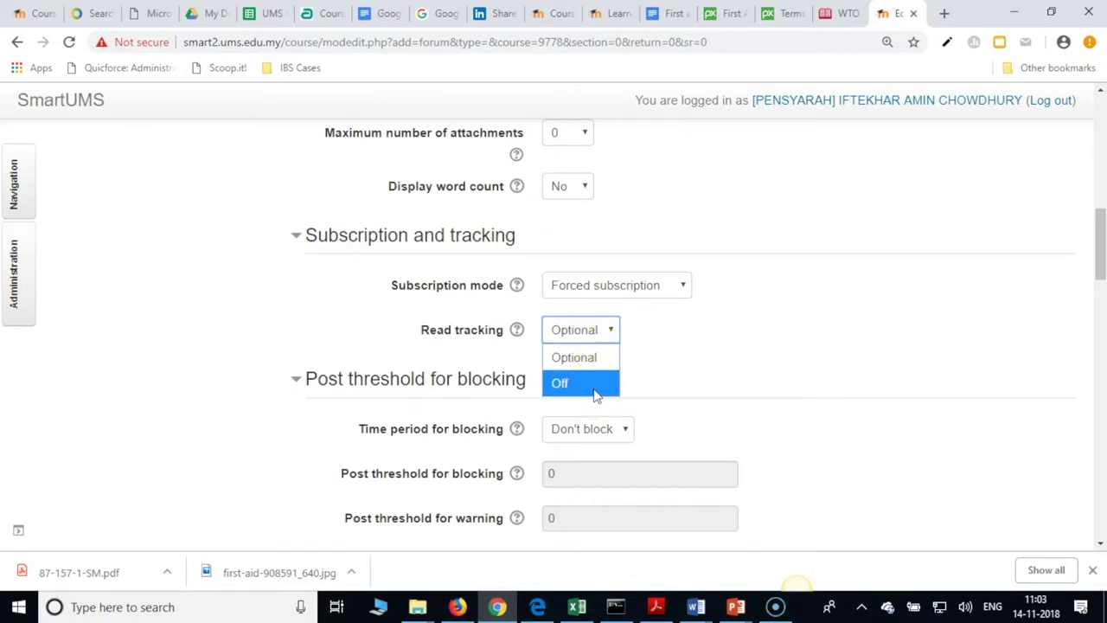
click(724, 363)
- Set completion tracking to "Show activity as complete when conditions are met" and require students to post 1 reply
scroll(723, 365, down, 3)
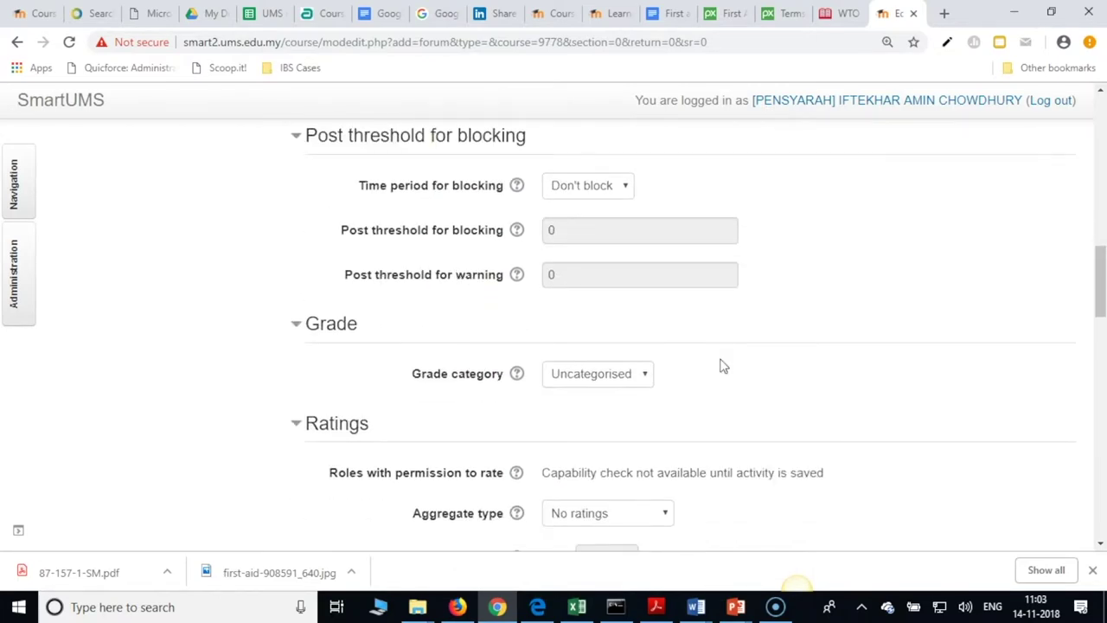
scroll(723, 365, down, 1)
scroll(723, 365, down, 5)
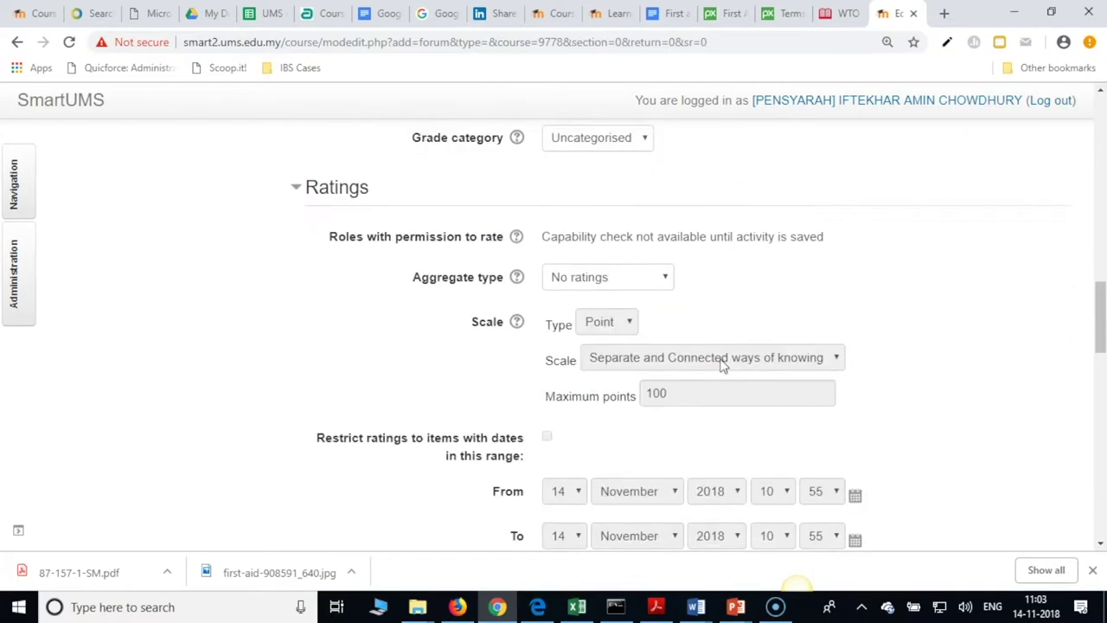
scroll(722, 365, down, 3)
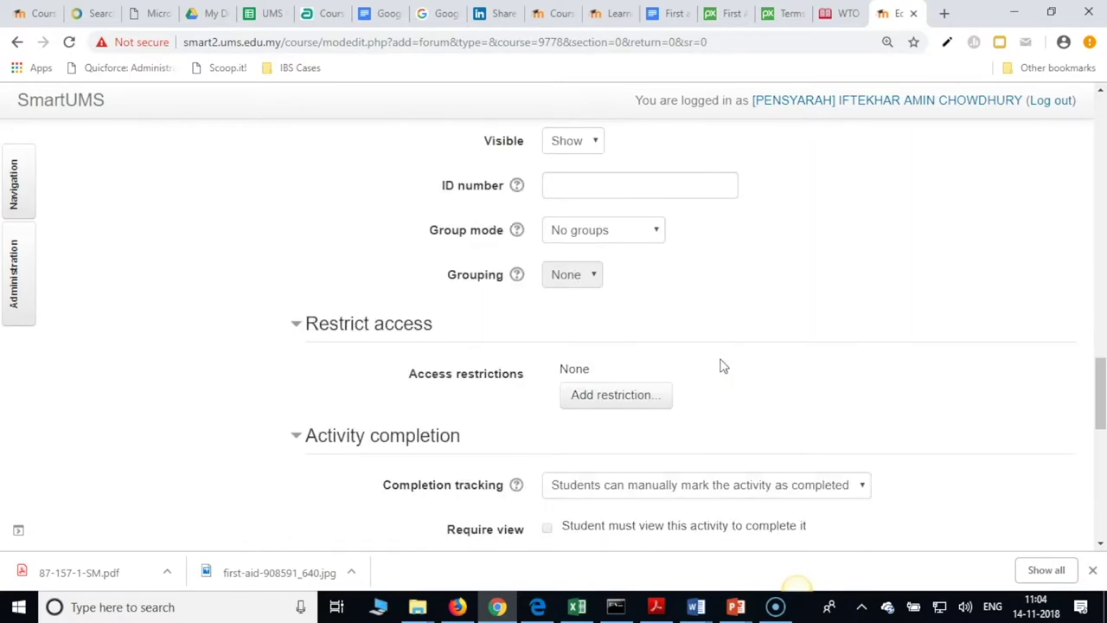
scroll(723, 365, down, 3)
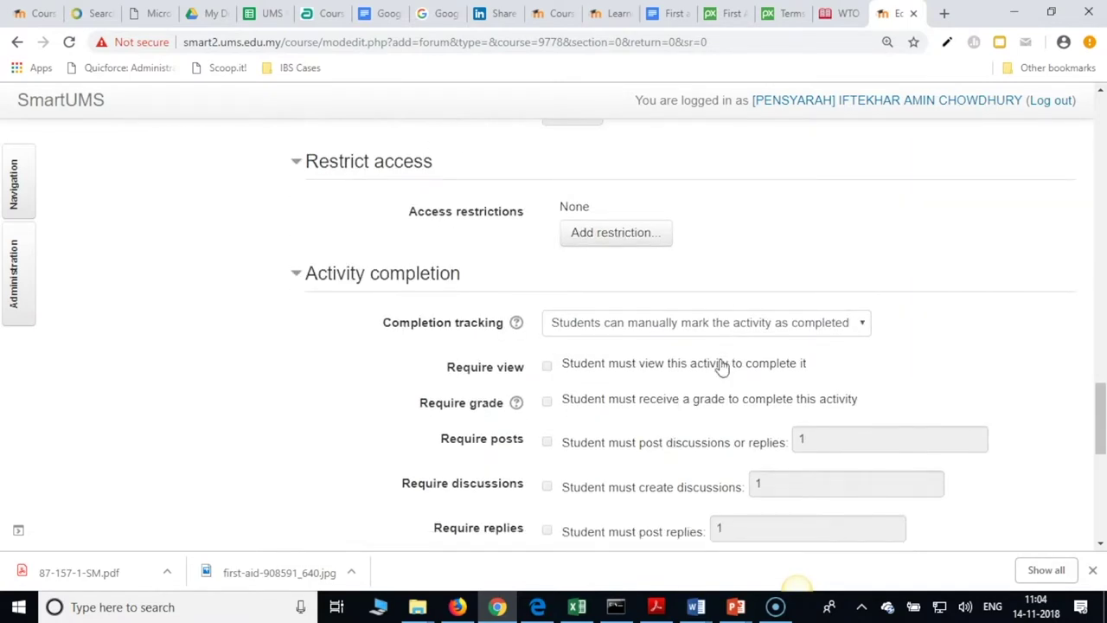
click(730, 243)
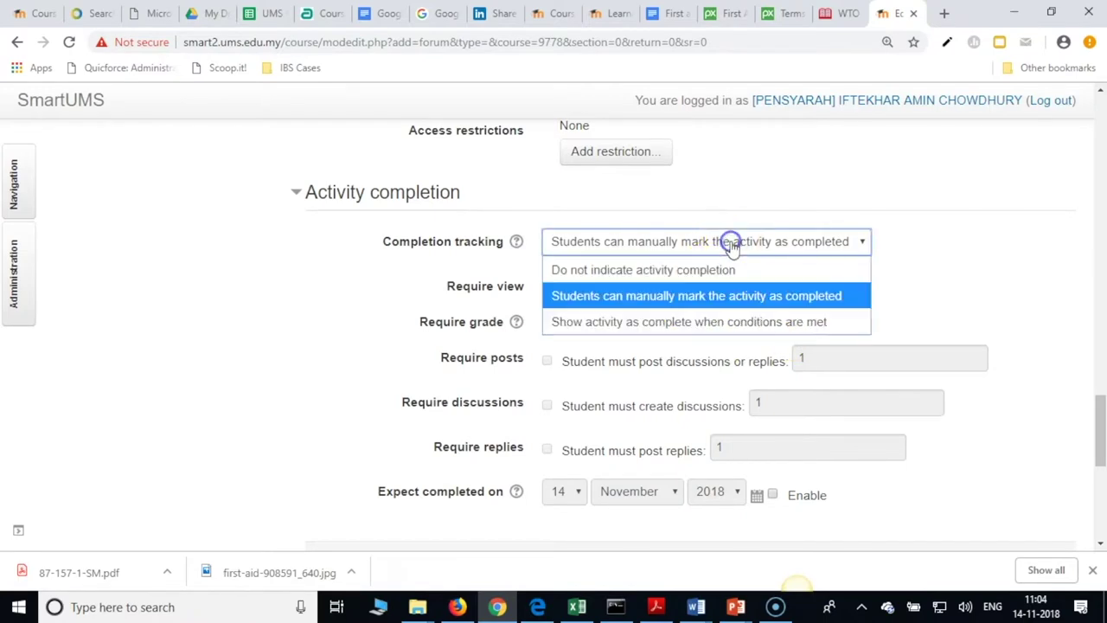
click(706, 324)
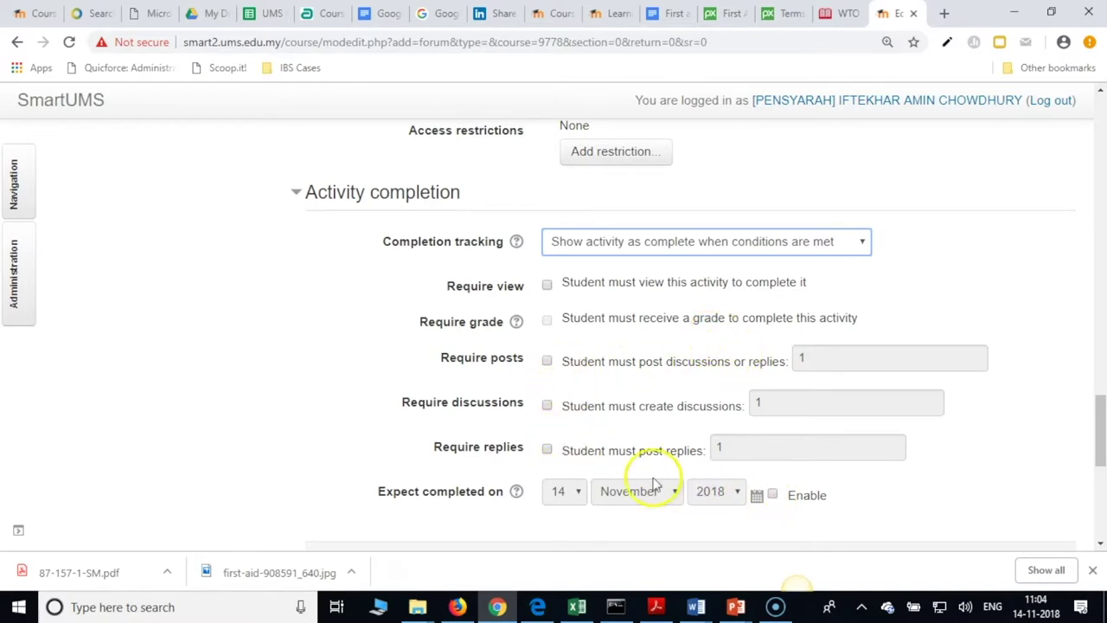
click(546, 449)
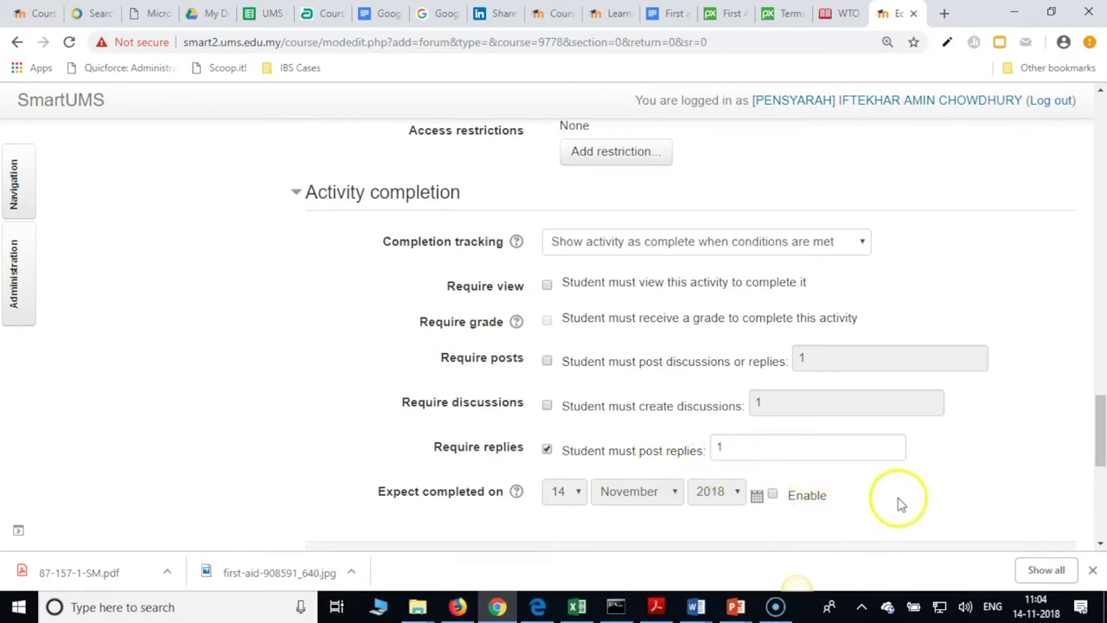
- Save the forum, return to the course page, and locate the Course Support Forum below the facilitator contact details
scroll(975, 496, down, 2)
scroll(976, 499, up, 1)
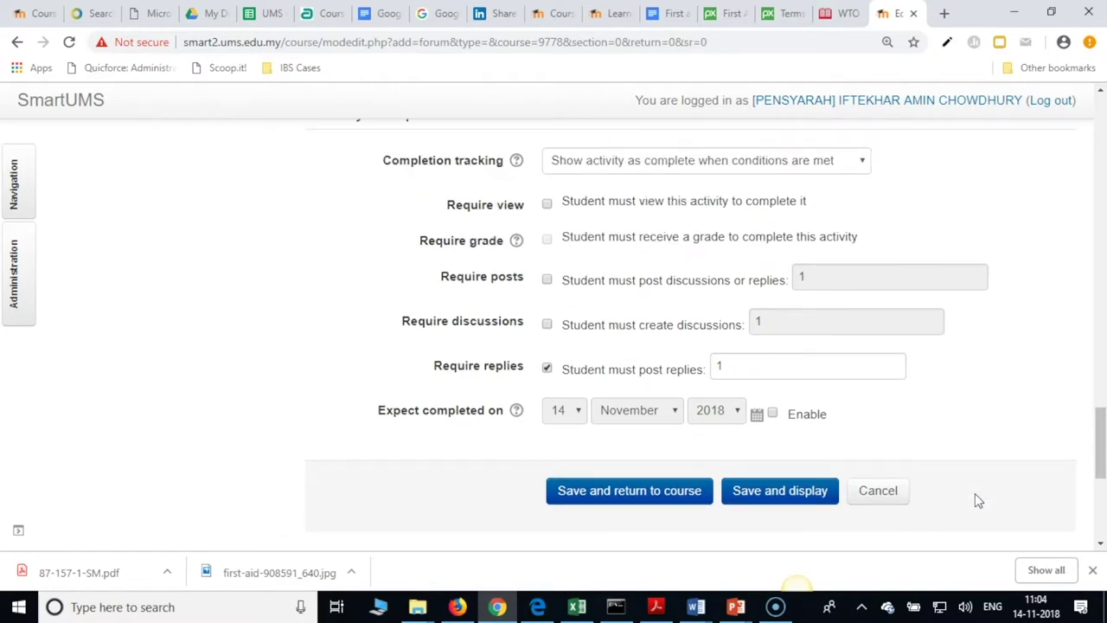
scroll(977, 500, up, 6)
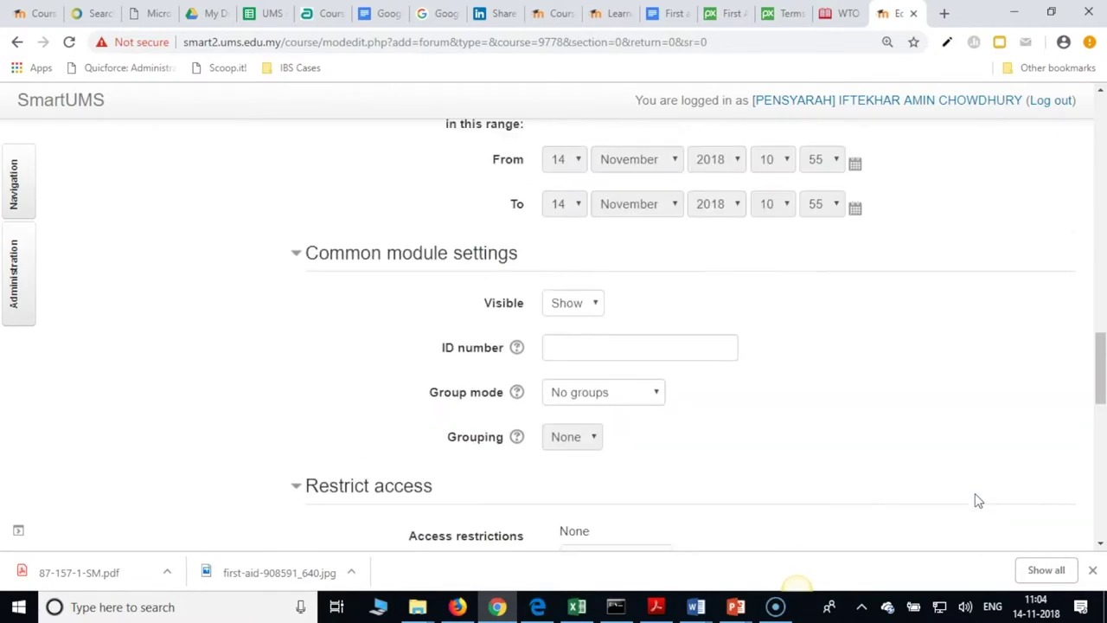
scroll(974, 500, down, 8)
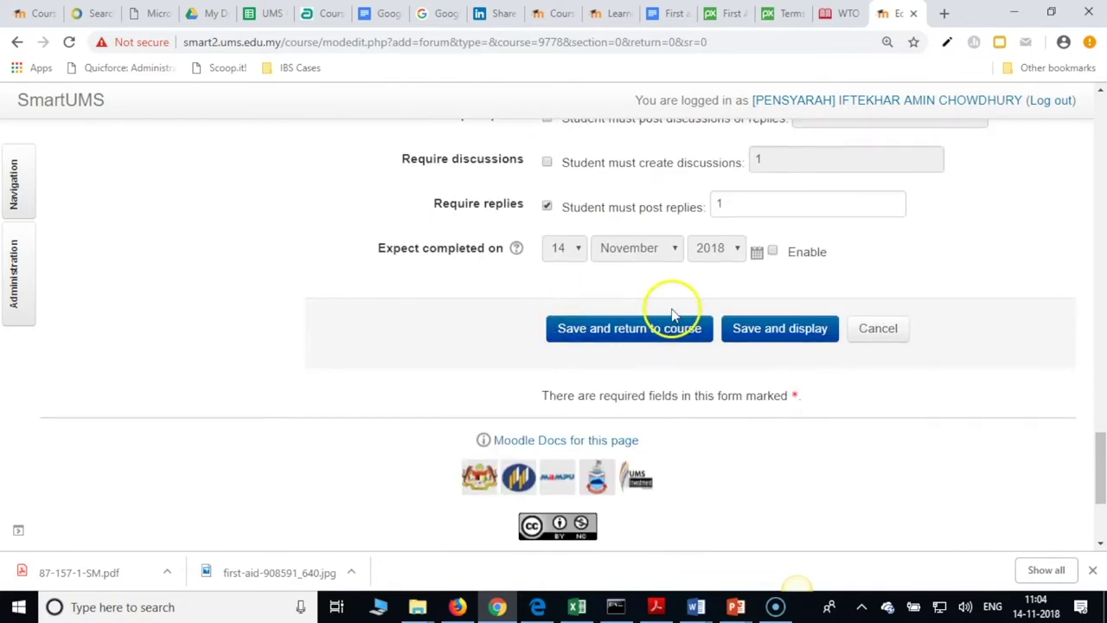
click(659, 338)
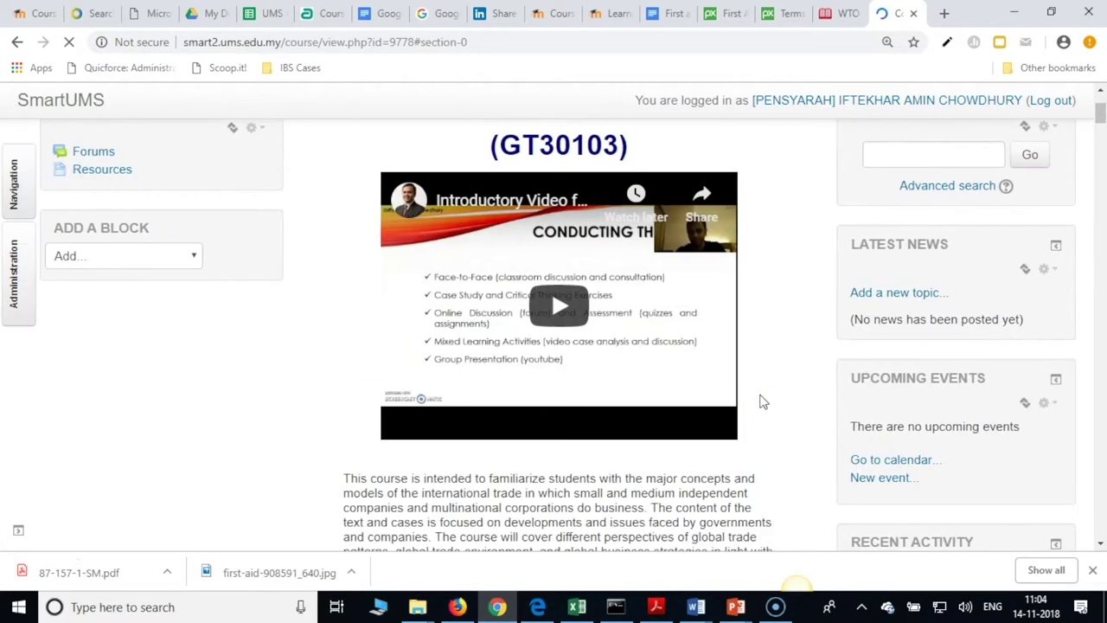
scroll(761, 396, down, 3)
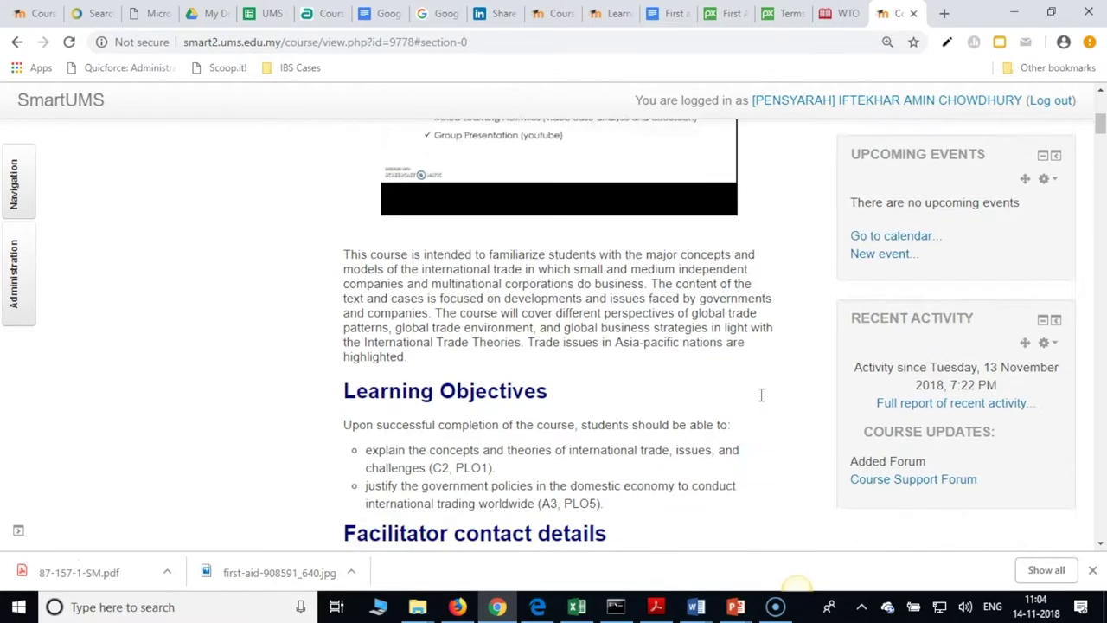
scroll(761, 408, down, 2)
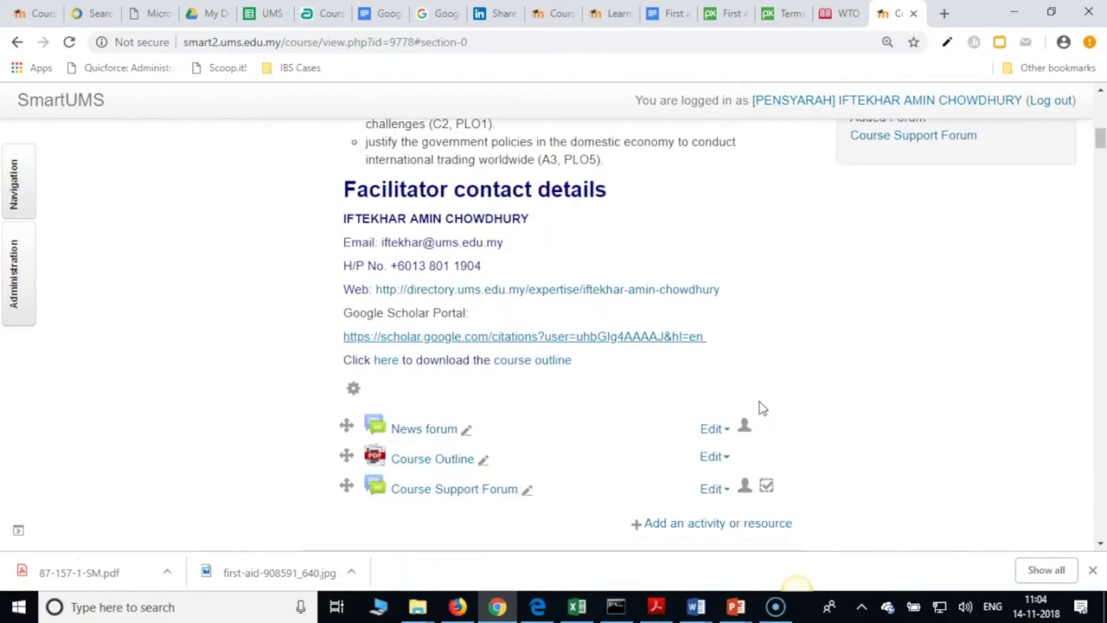
scroll(761, 407, down, 1)
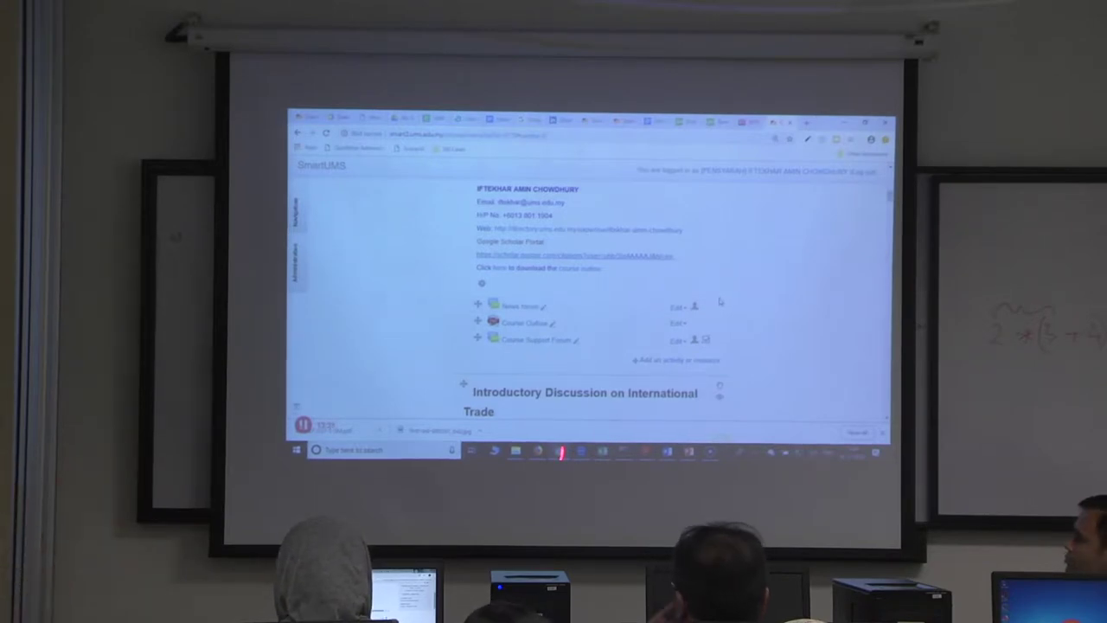
- Add a new Forum activity to the Introductory Discussion on International Trade section
key(Page_Down)
key(Page_Down)
key(Page_Down)
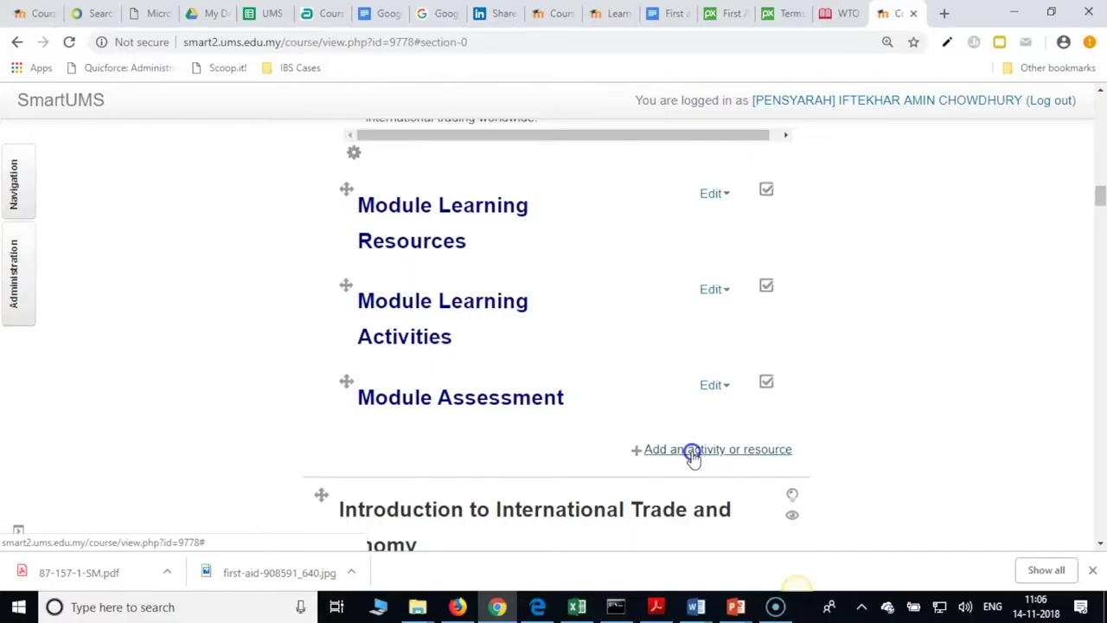
click(692, 450)
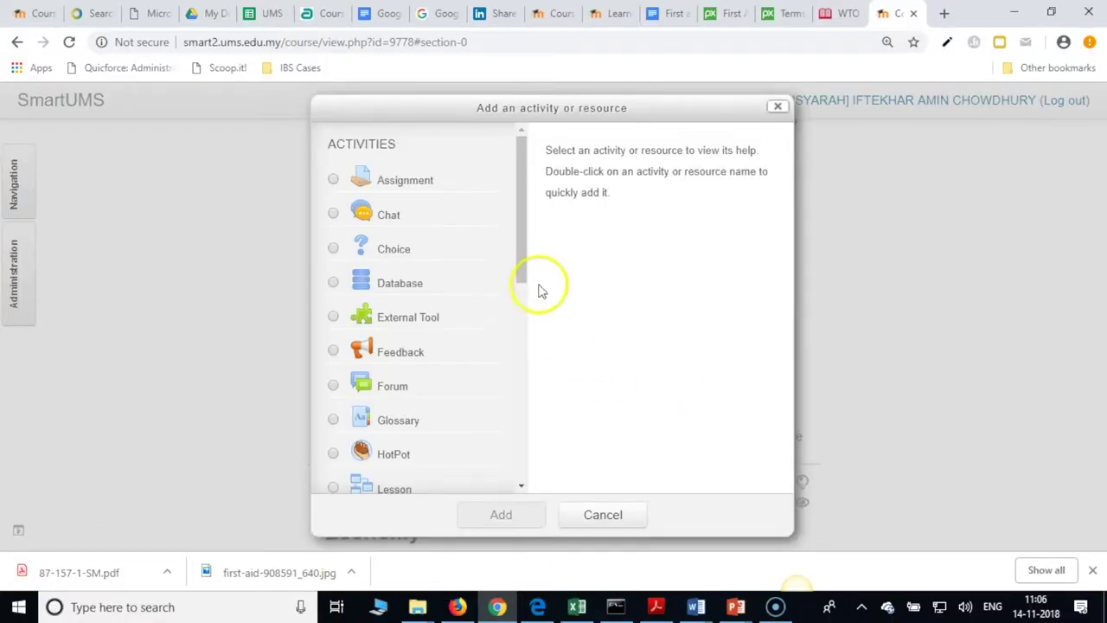
drag(521, 259, 535, 327)
click(332, 220)
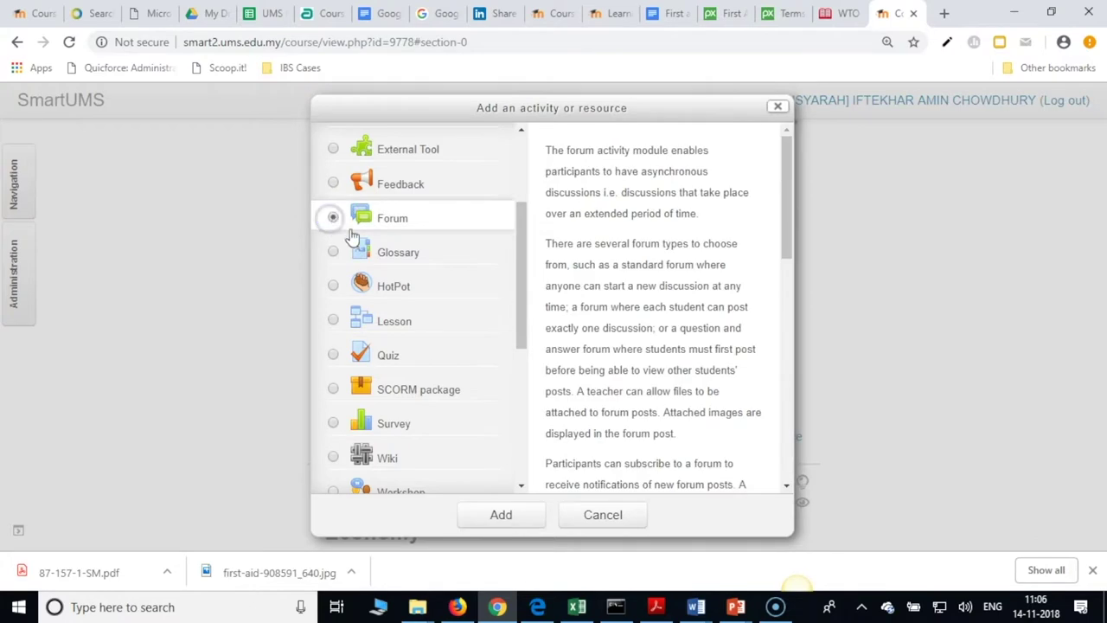
click(501, 515)
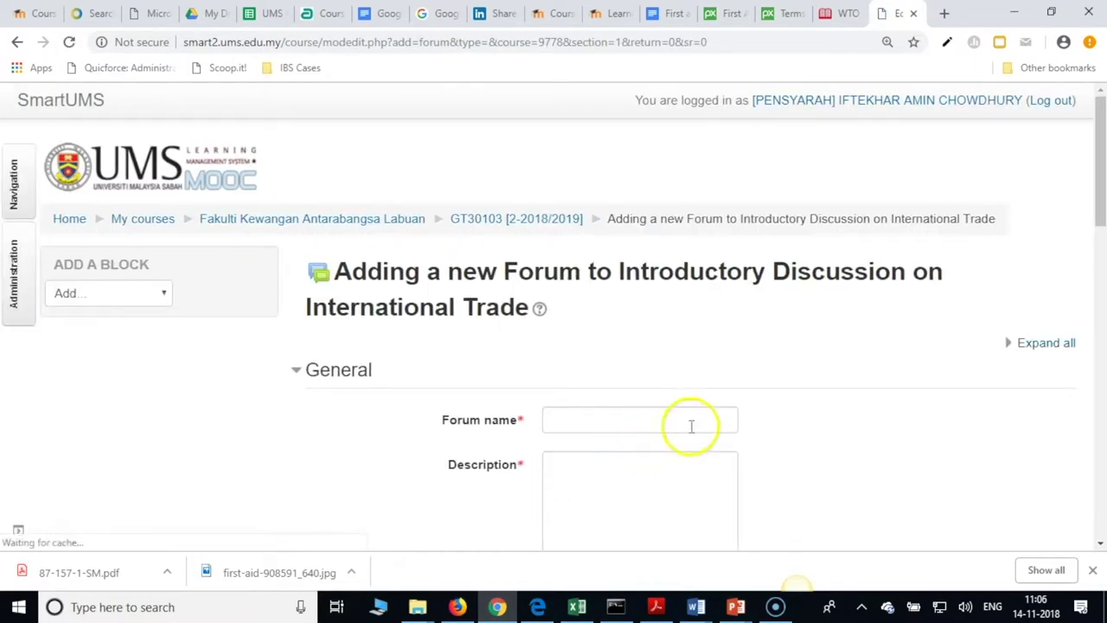
- Expand all of the new forum's settings sections, name the forum "BRICS", and place the cursor in its description
click(688, 424)
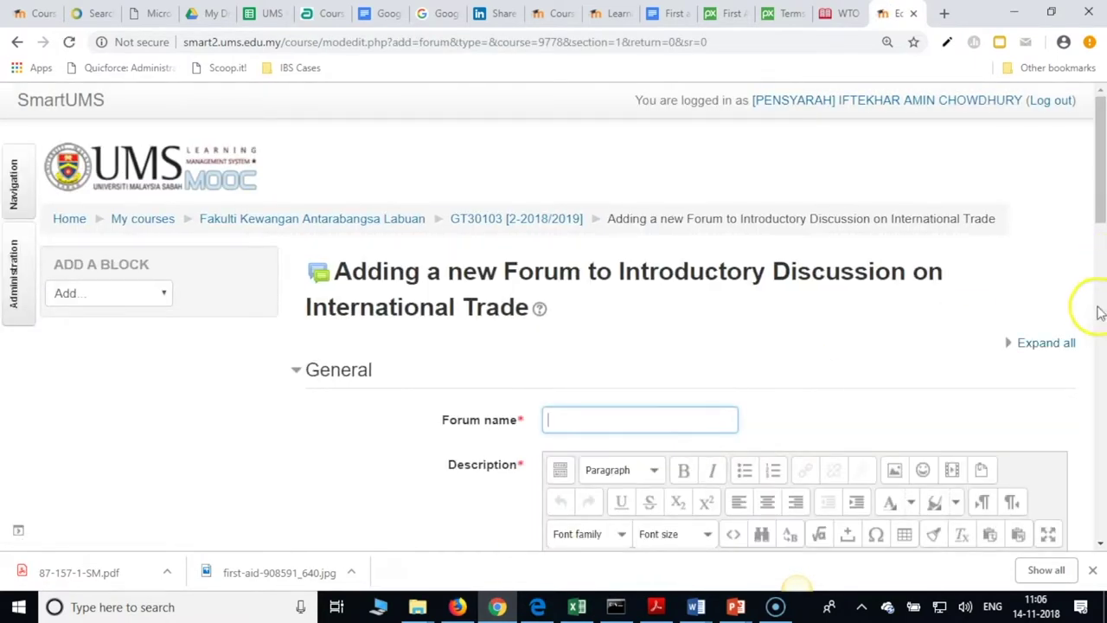
click(1041, 343)
click(646, 450)
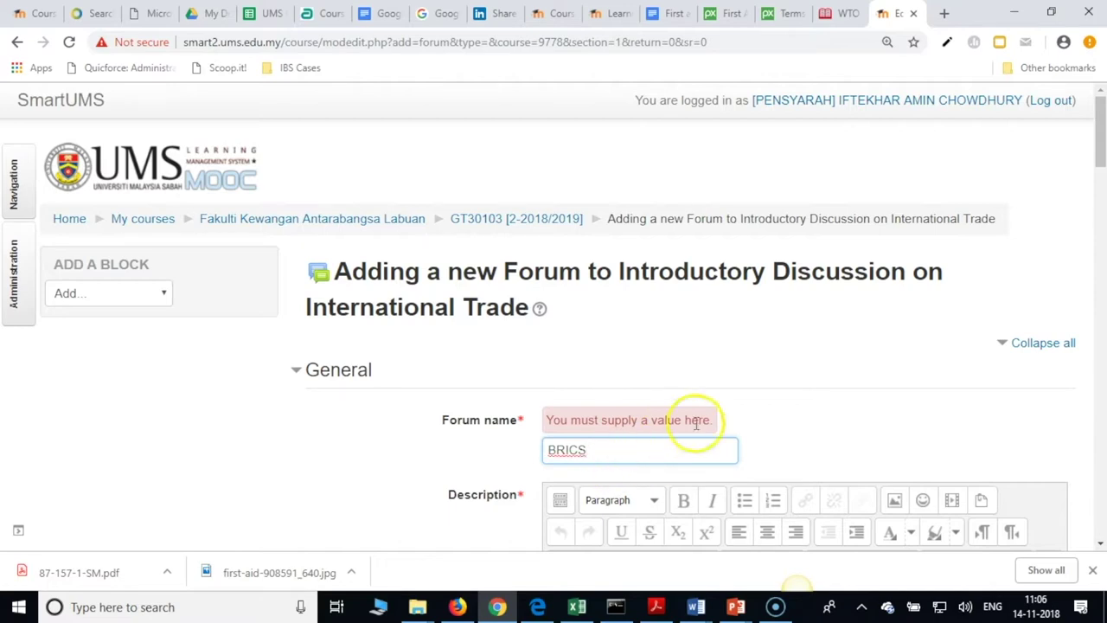
scroll(773, 415, down, 3)
click(628, 371)
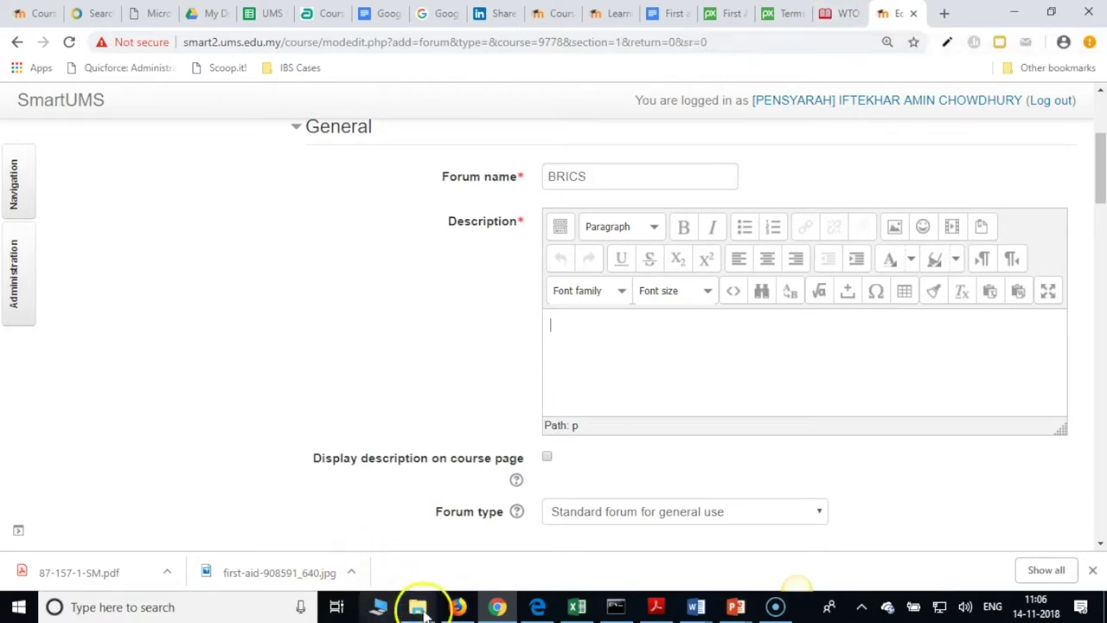
- Select the forum name for replacement and open the 87-157-1-SM PDF from the BL Development Workshop folder
click(729, 607)
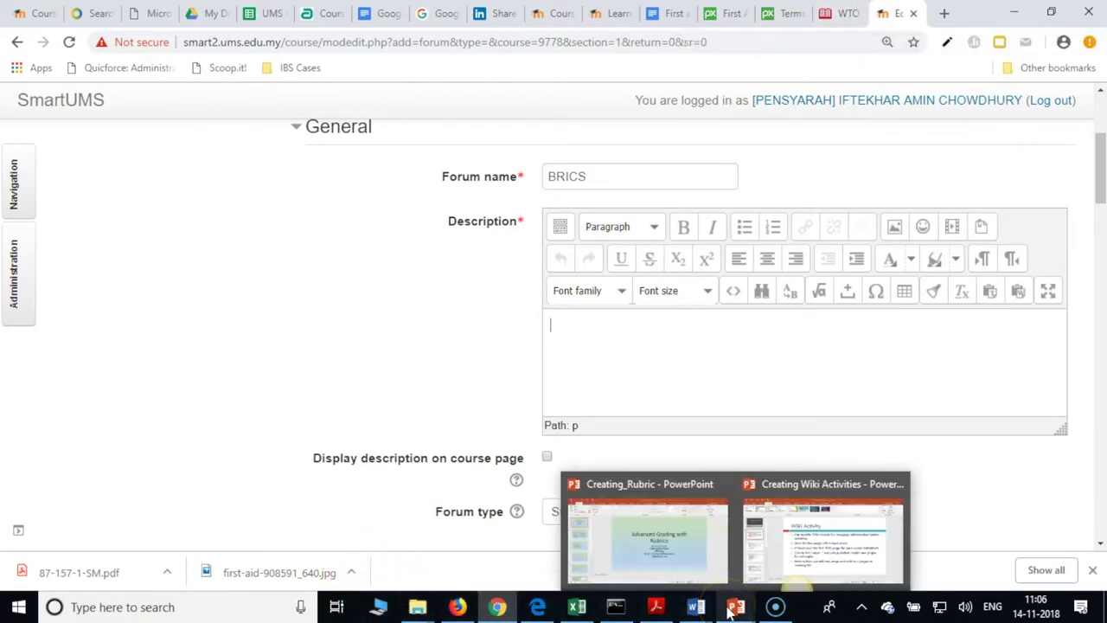
mouse_move(657, 608)
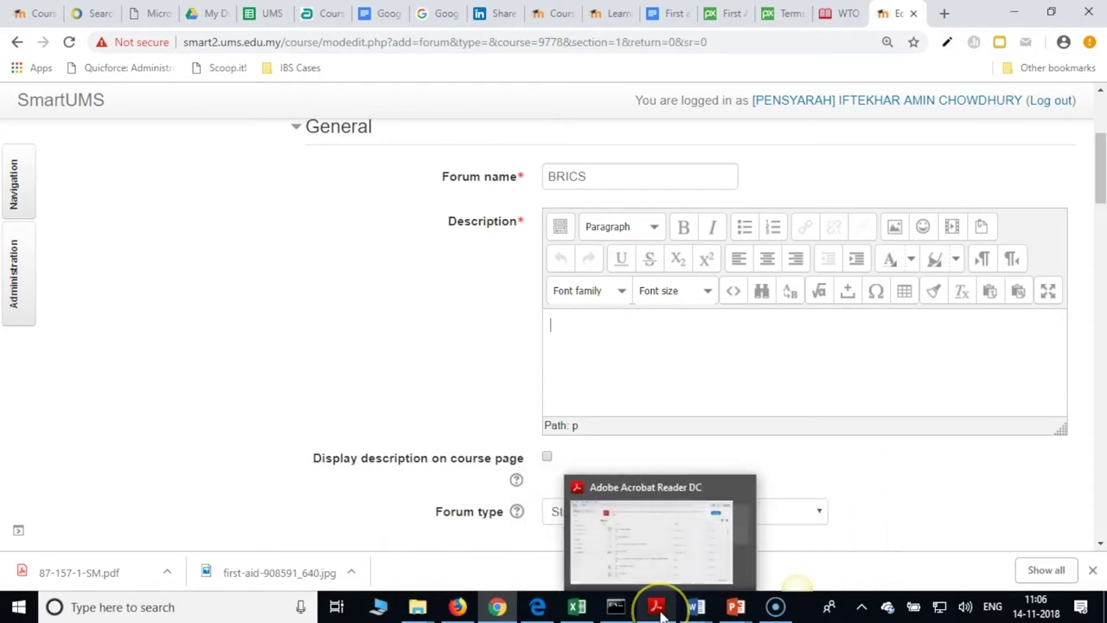
click(626, 177)
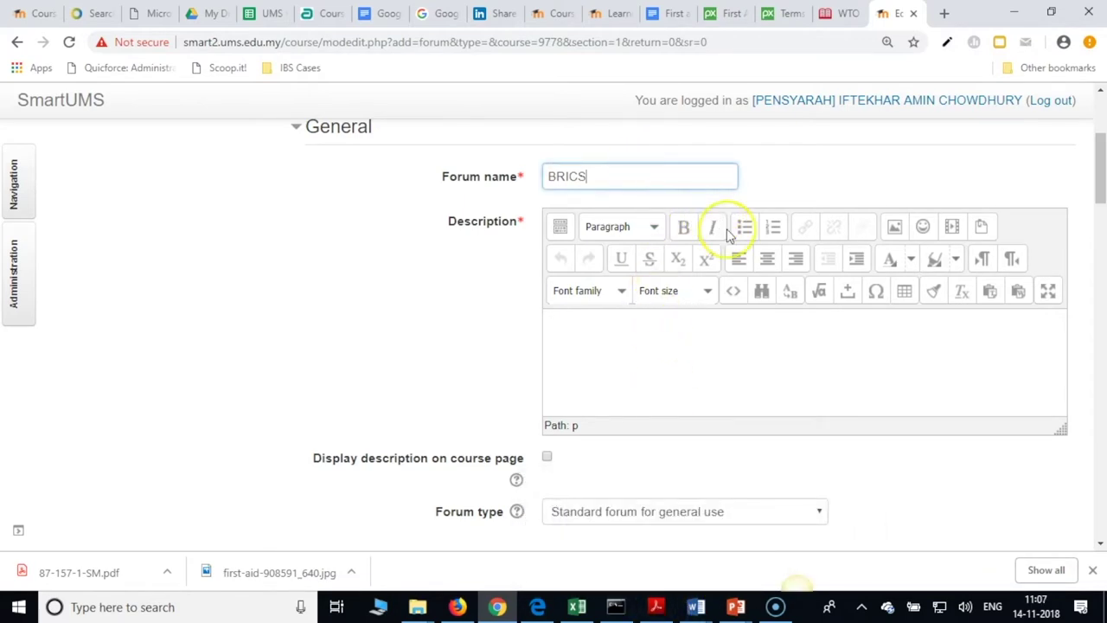
scroll(728, 235, up, 1)
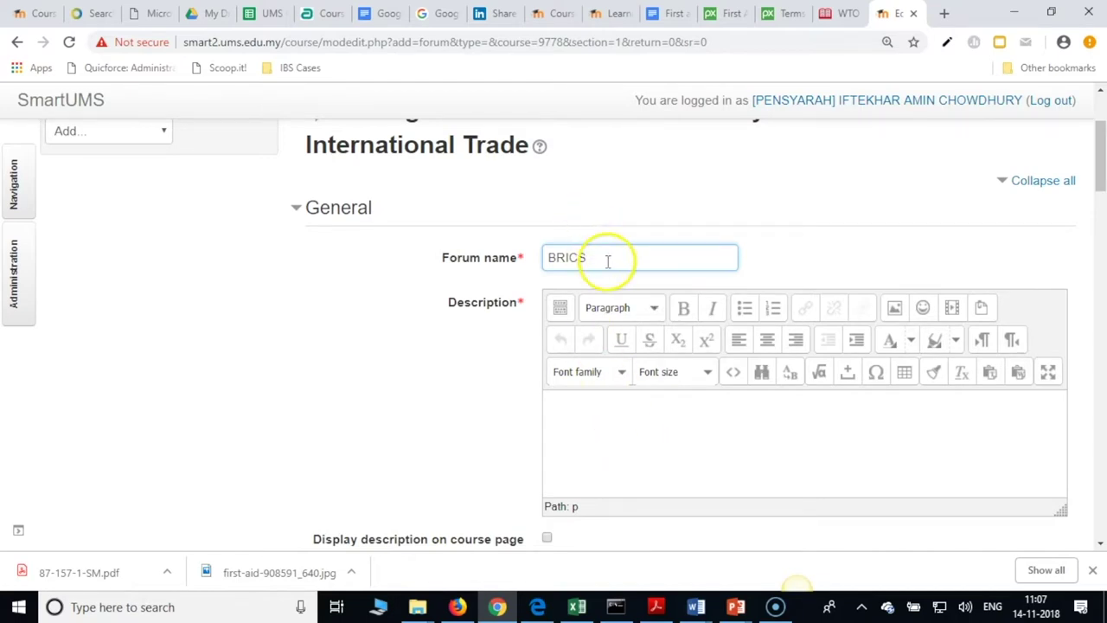
drag(608, 261, 491, 260)
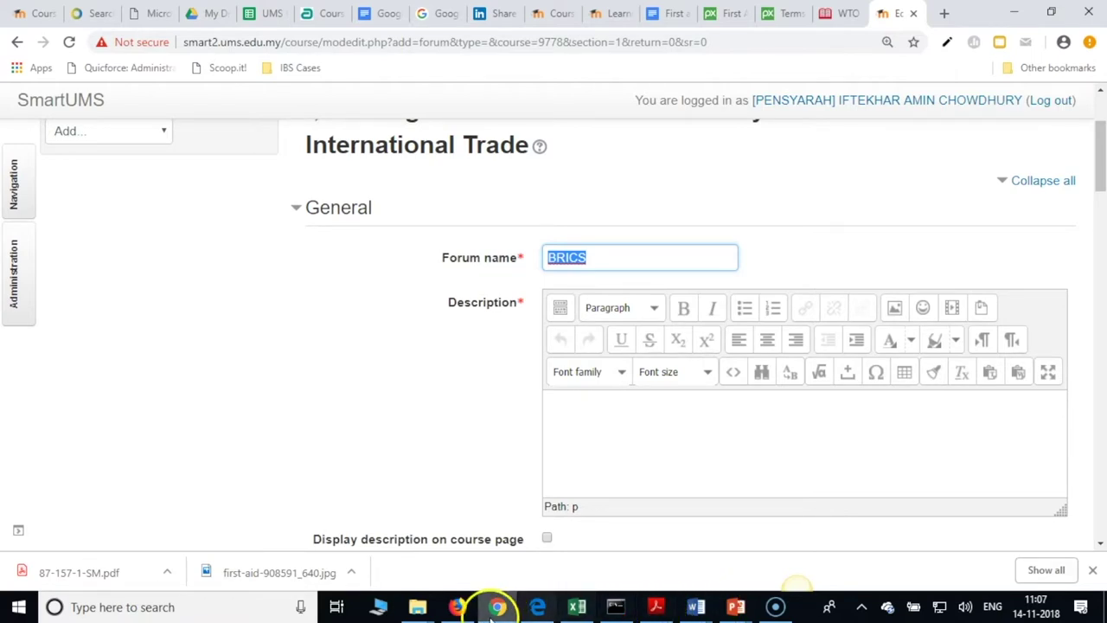
click(416, 606)
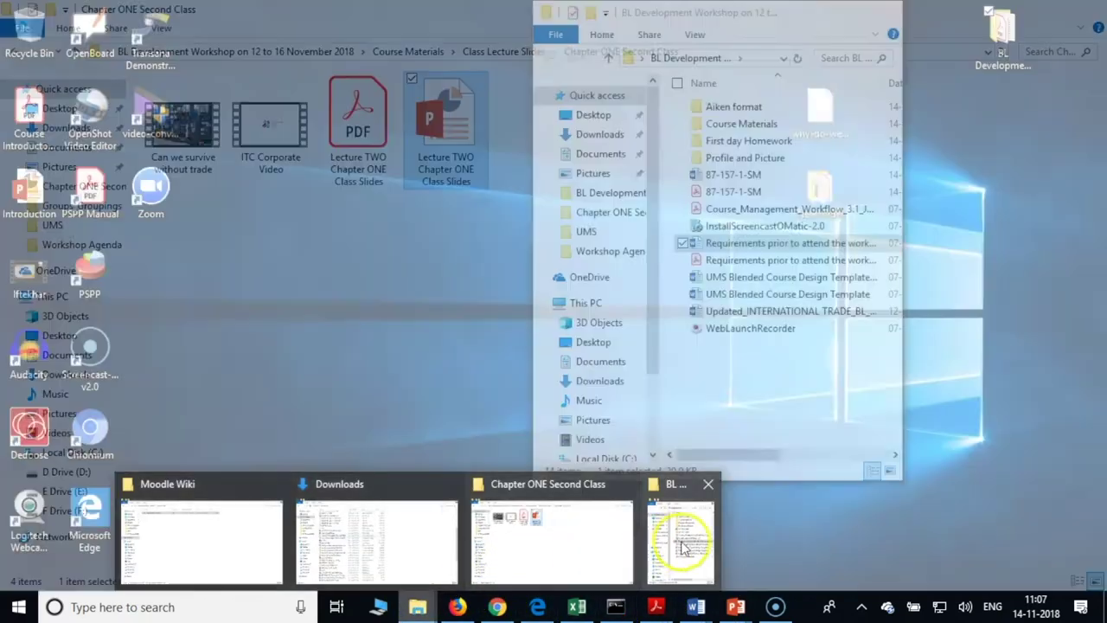
click(683, 541)
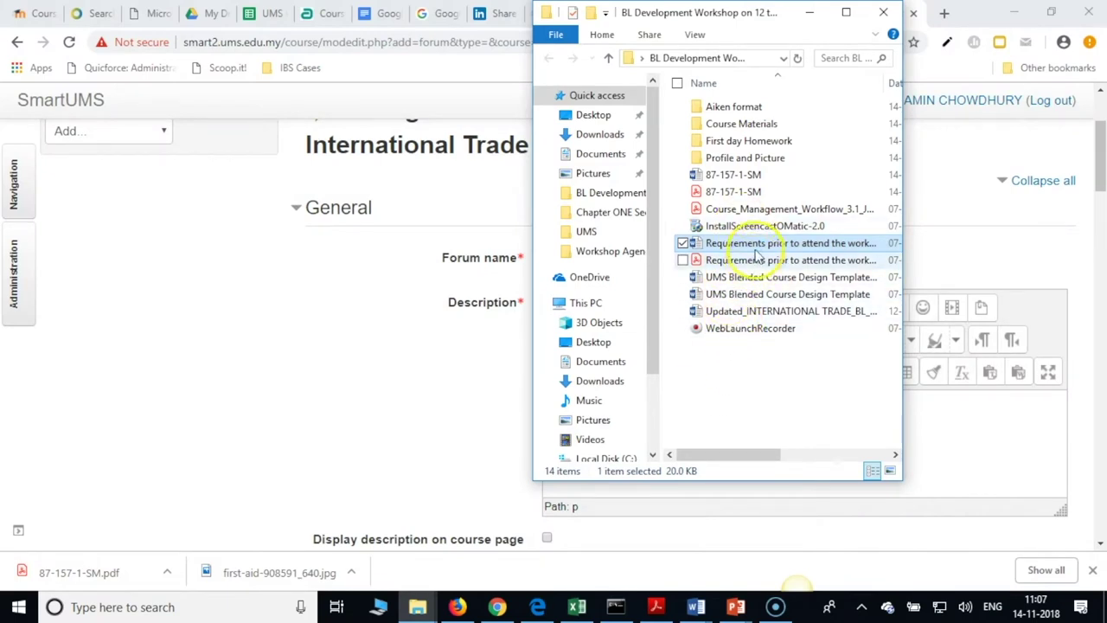
click(742, 193)
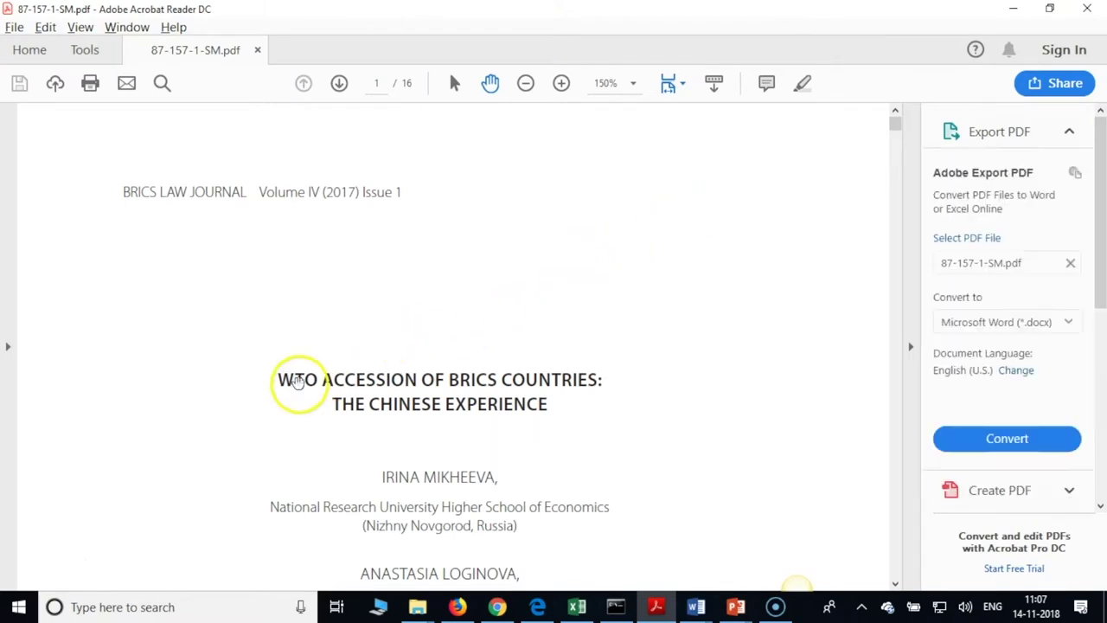
- Copy the article title "WTO Accession of BRICS Countries: The Chinese Experience" from the PDF and paste it as the forum name in Chrome
mouse_move(277, 381)
mouse_down()
mouse_move(510, 408)
mouse_move(285, 383)
mouse_move(576, 400)
mouse_move(599, 380)
mouse_move(563, 403)
mouse_move(295, 393)
mouse_up()
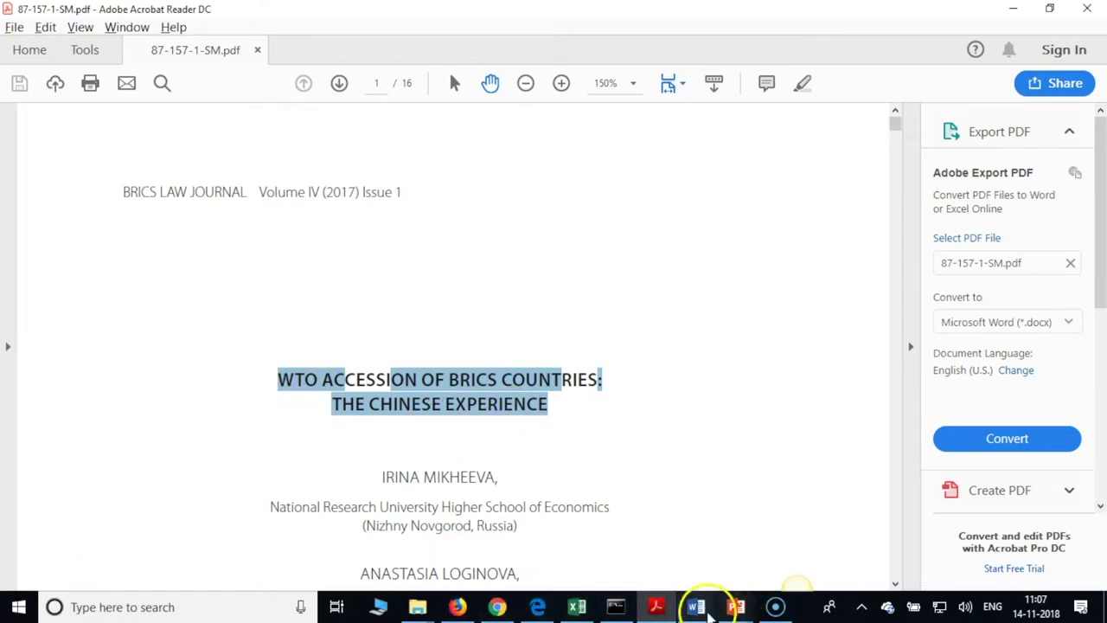
click(499, 607)
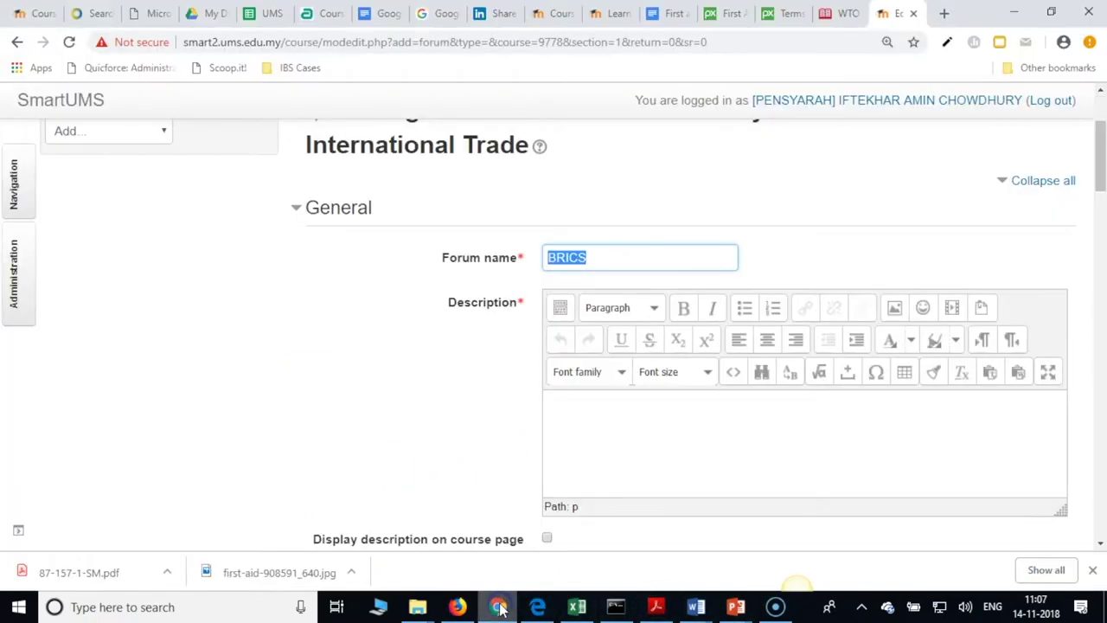
key(ctrl+v)
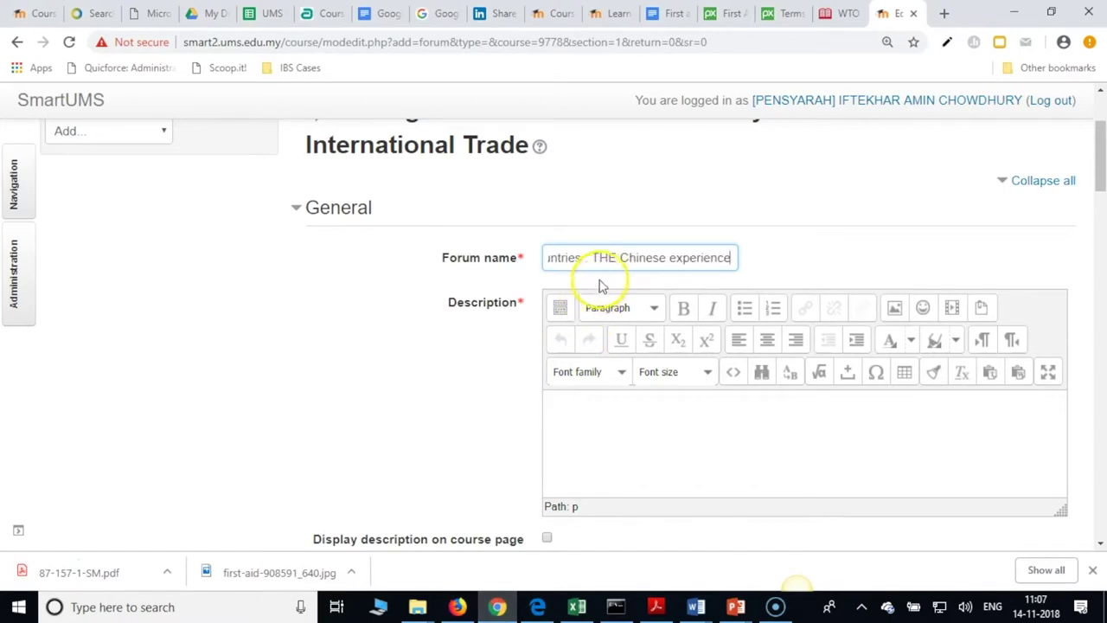
- Correct the broken word to "accession" in the forum name and delete ": THE Chinese experience" from its end
key(Home)
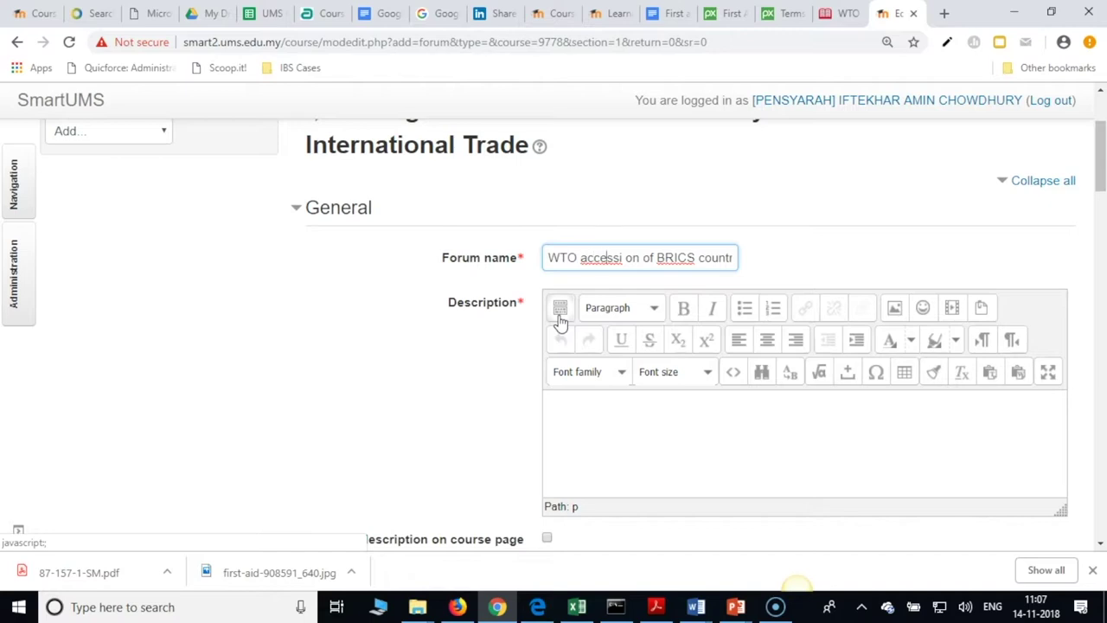
text(on)
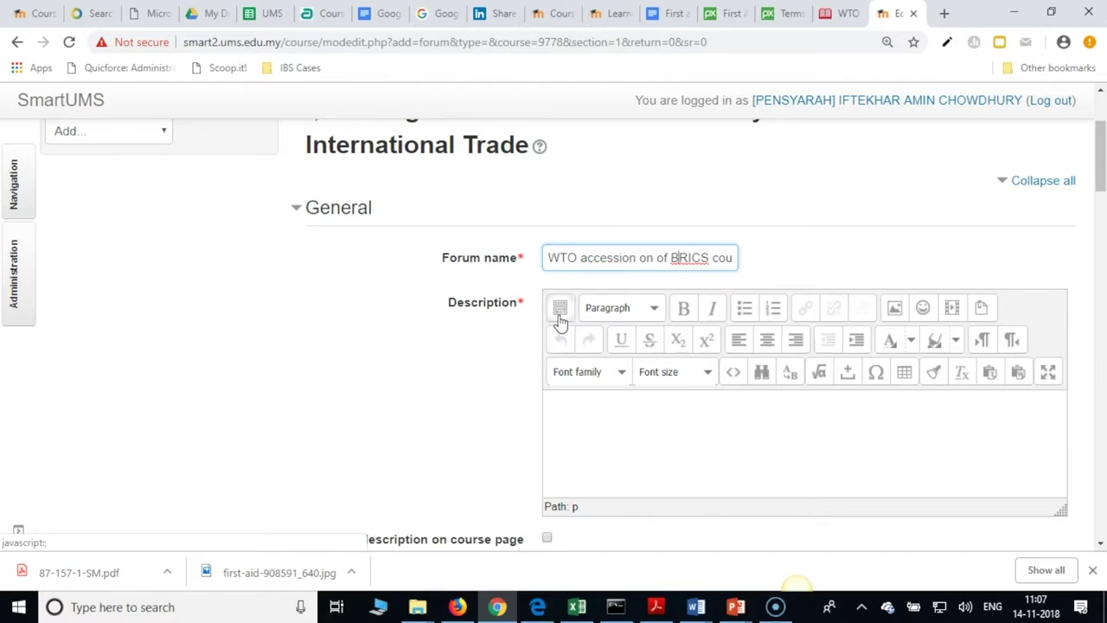
key(Right)
key(Right)
key(Right)
key(Right)
key(Right)
key(Right)
key(Right)
key(Right)
key(Right)
key(Right)
key(Right)
key(Right)
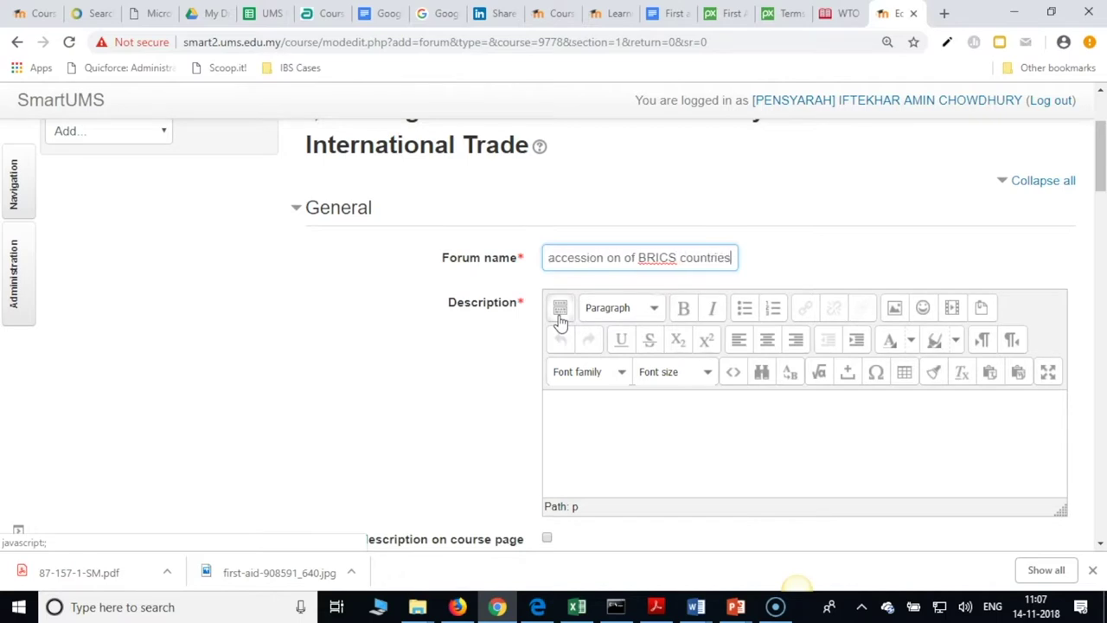
key(Right)
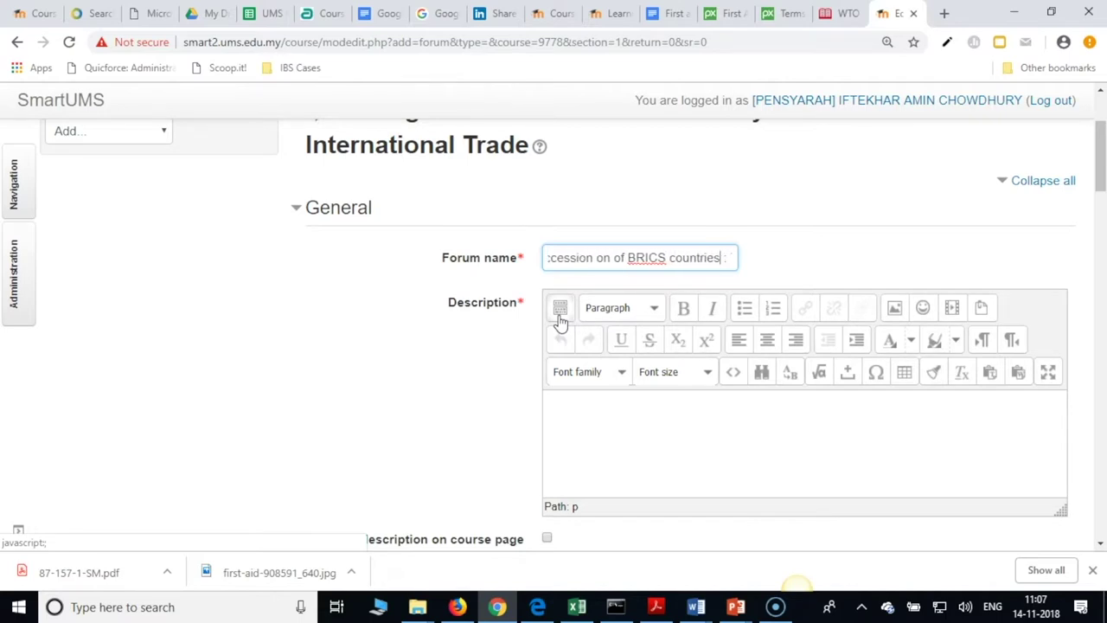
key(shift+End)
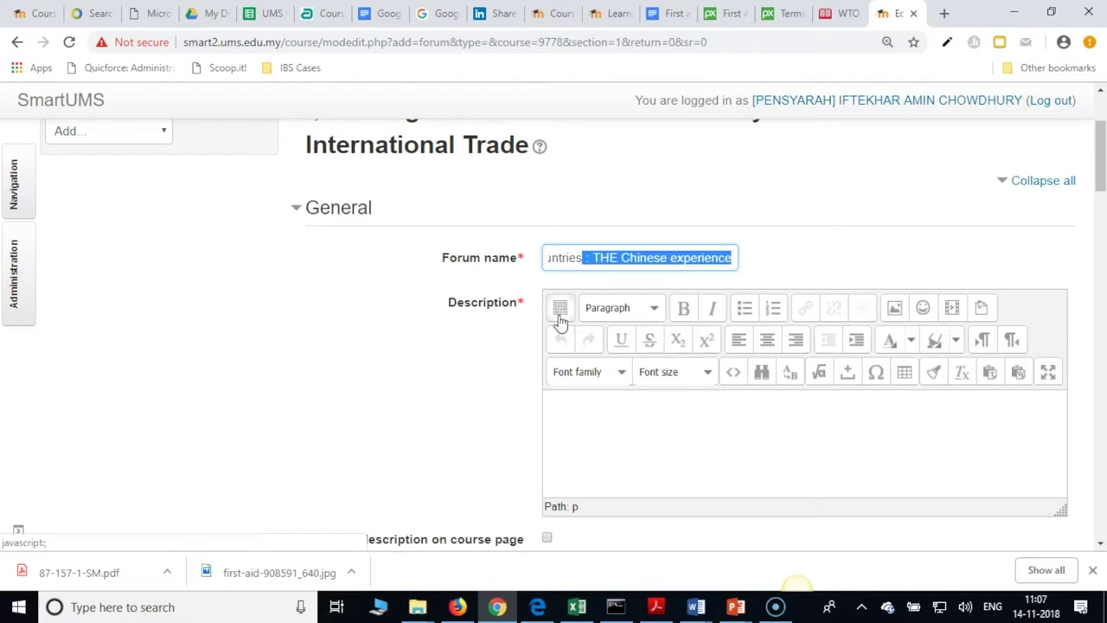
key(BackSpace)
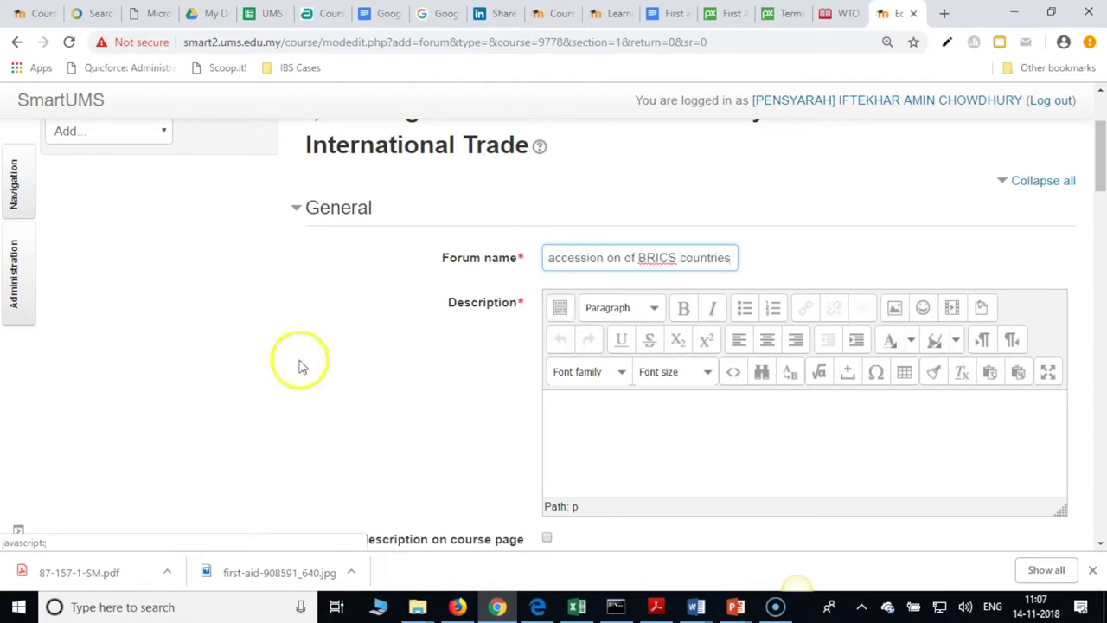
- Compare the forum name with the article title in the PDF
click(655, 606)
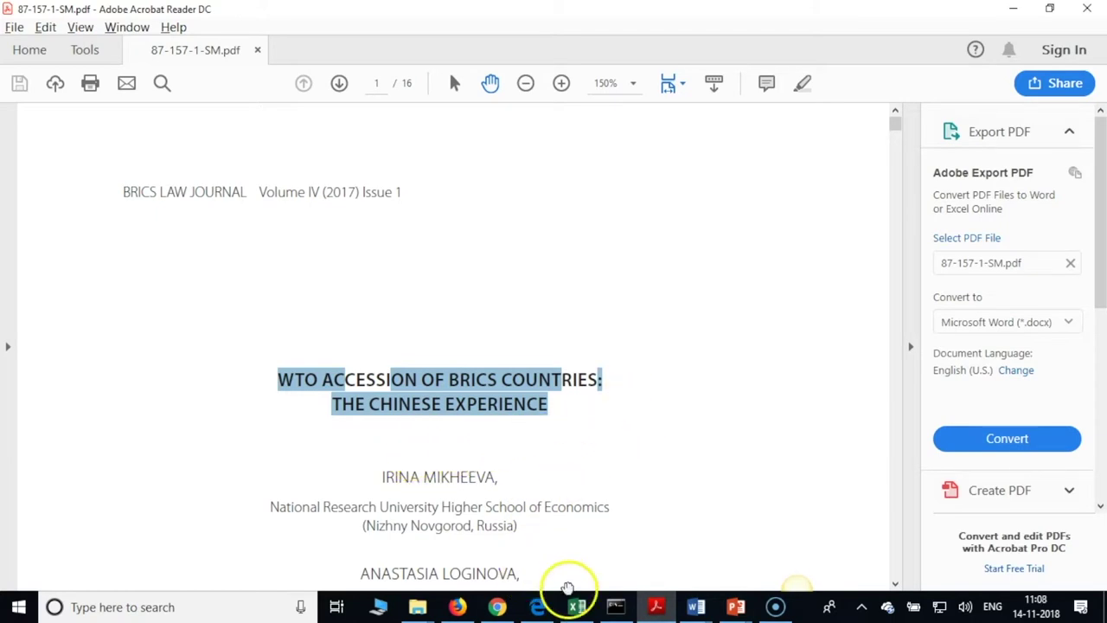
click(498, 607)
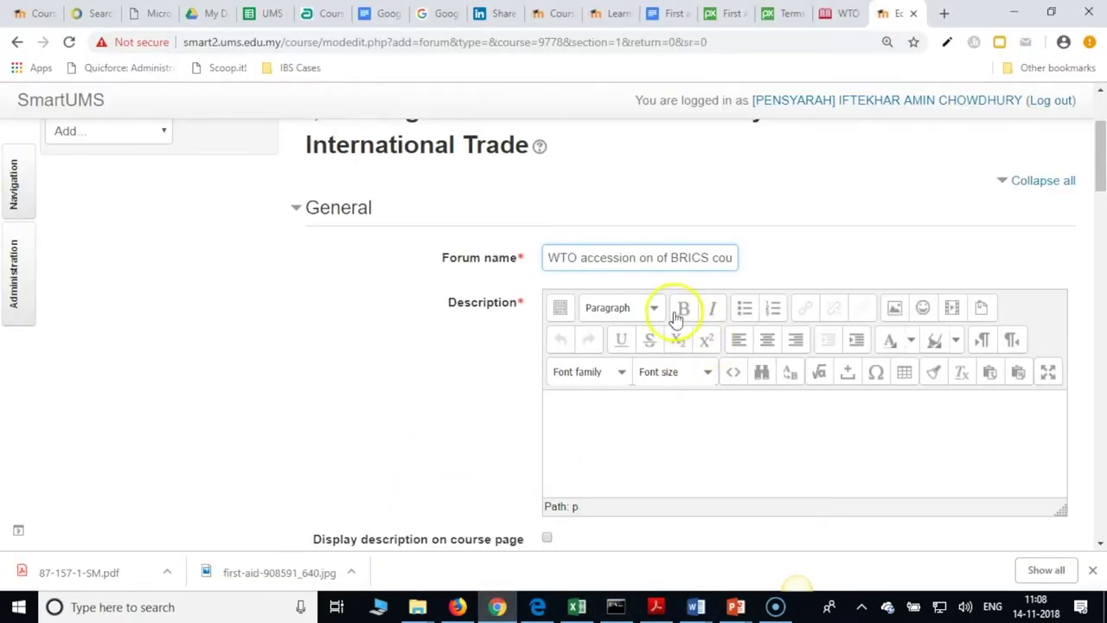
click(694, 263)
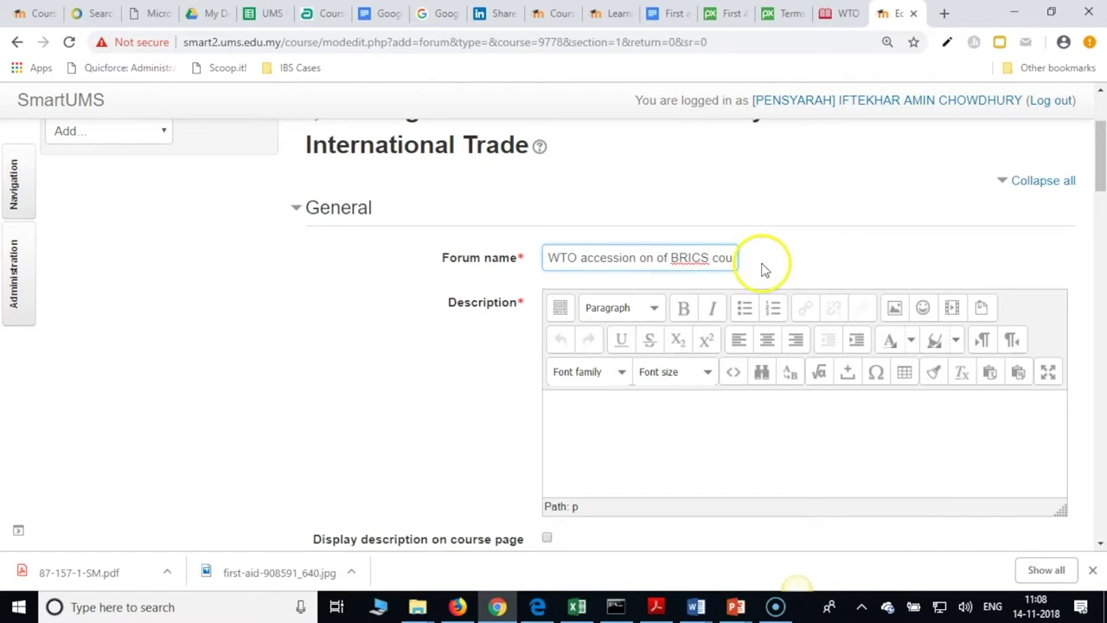
- Enter 'Read the journal article "' in the forum description and paste the copied article title after it
click(674, 434)
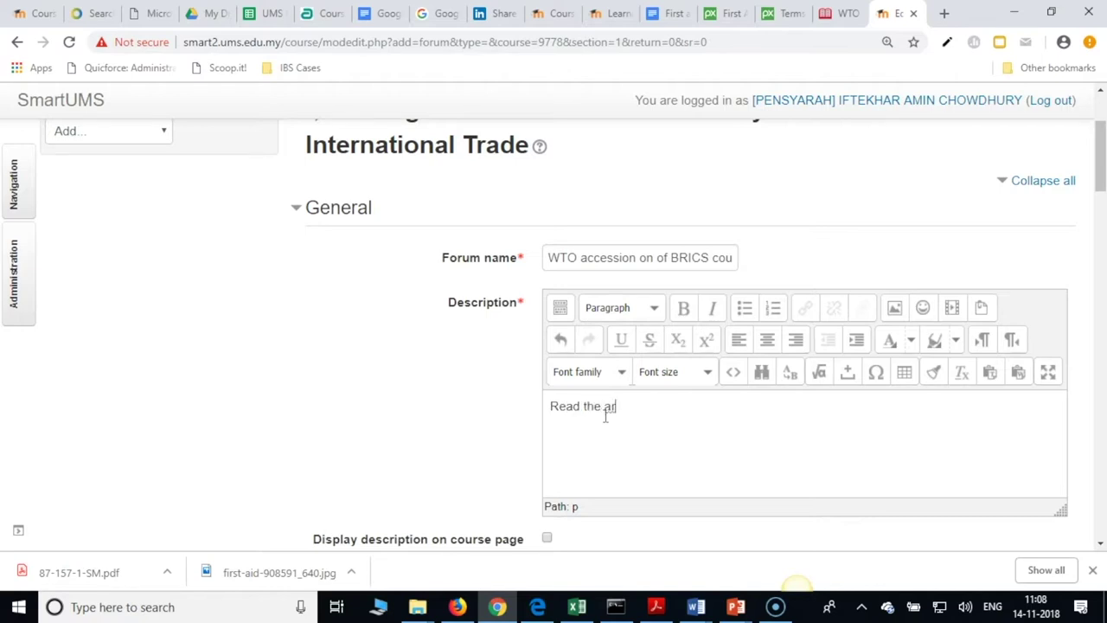
scroll(649, 437, down, 8)
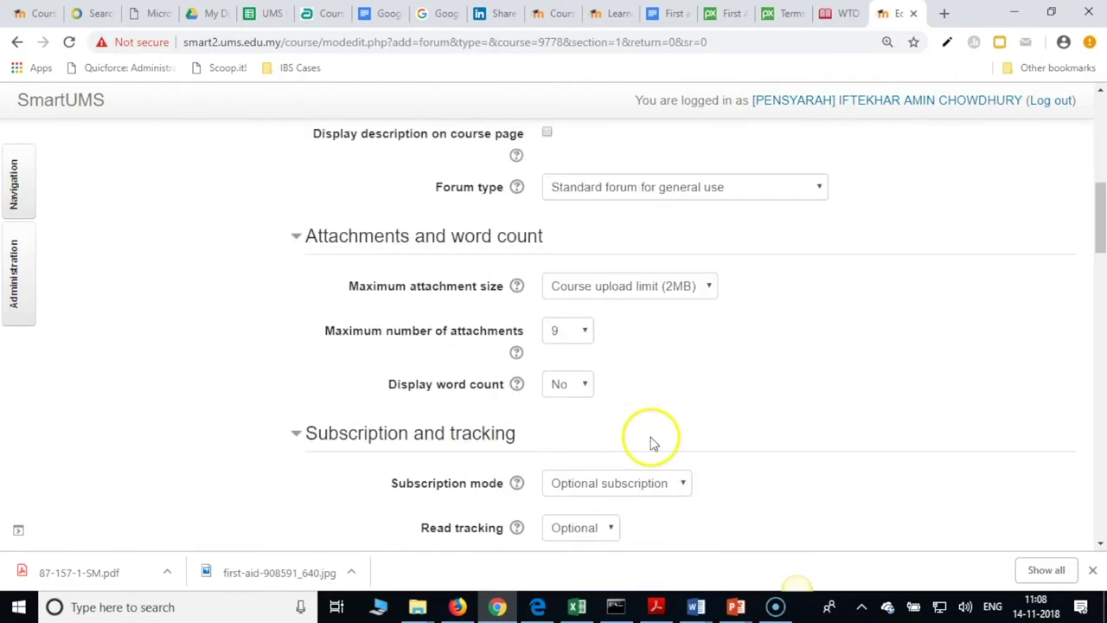
scroll(657, 433, up, 8)
text(r)
key(BackSpace)
key(BackSpace)
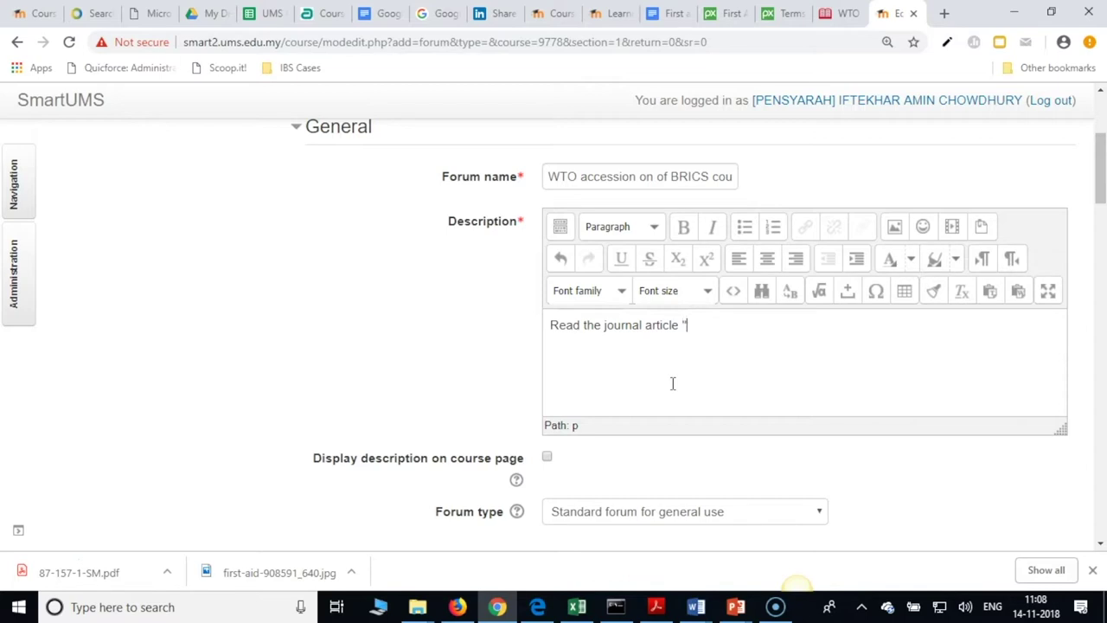
text(WTO accession on of BRICS countries : THE Chinese experience)
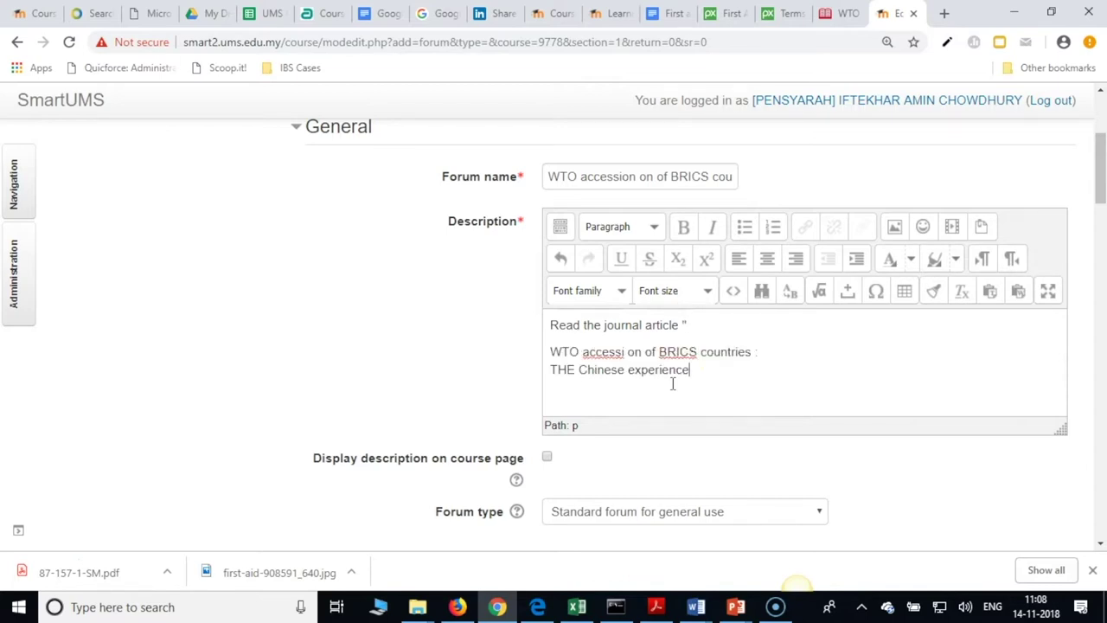
- Correct "accession" in the description, join its text into one line, and close the quotation after "experience"
click(623, 355)
text(on)
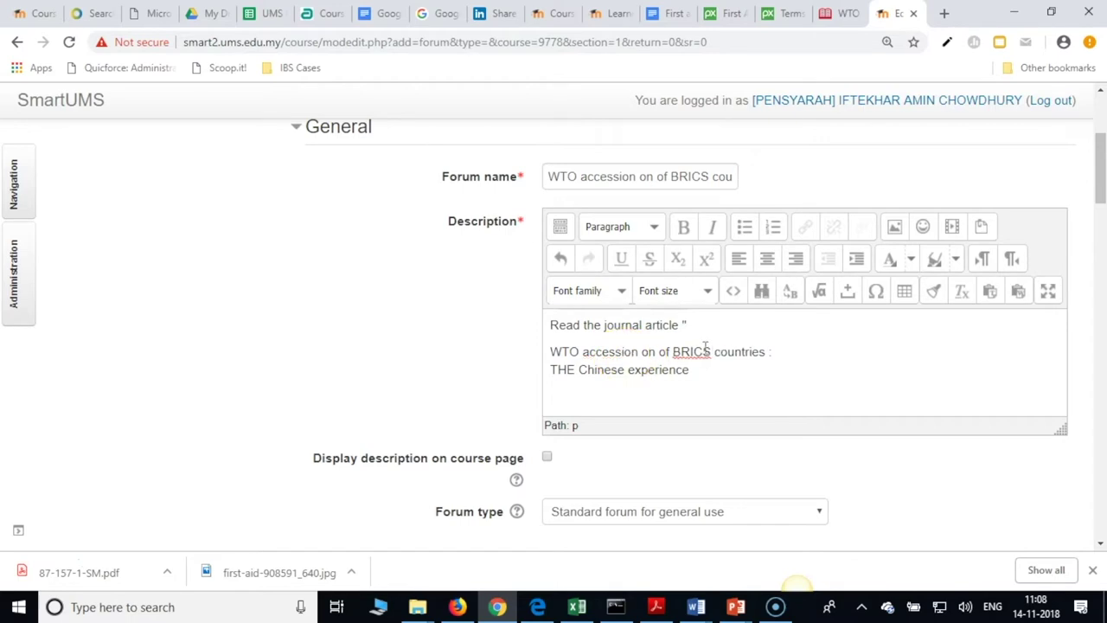
click(768, 351)
key(Delete)
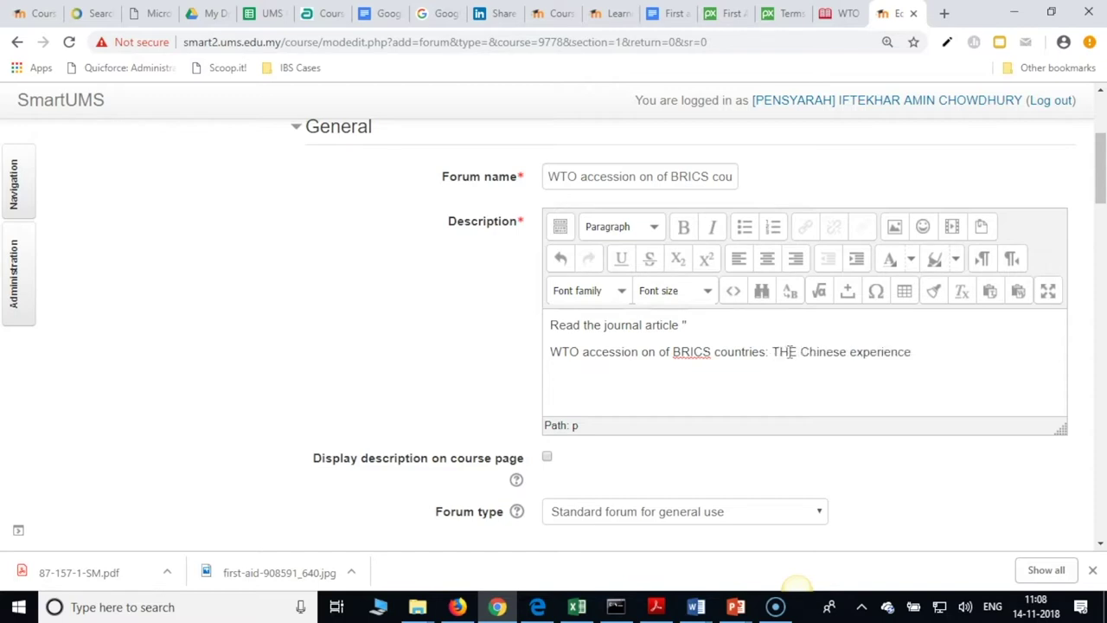
key(Delete)
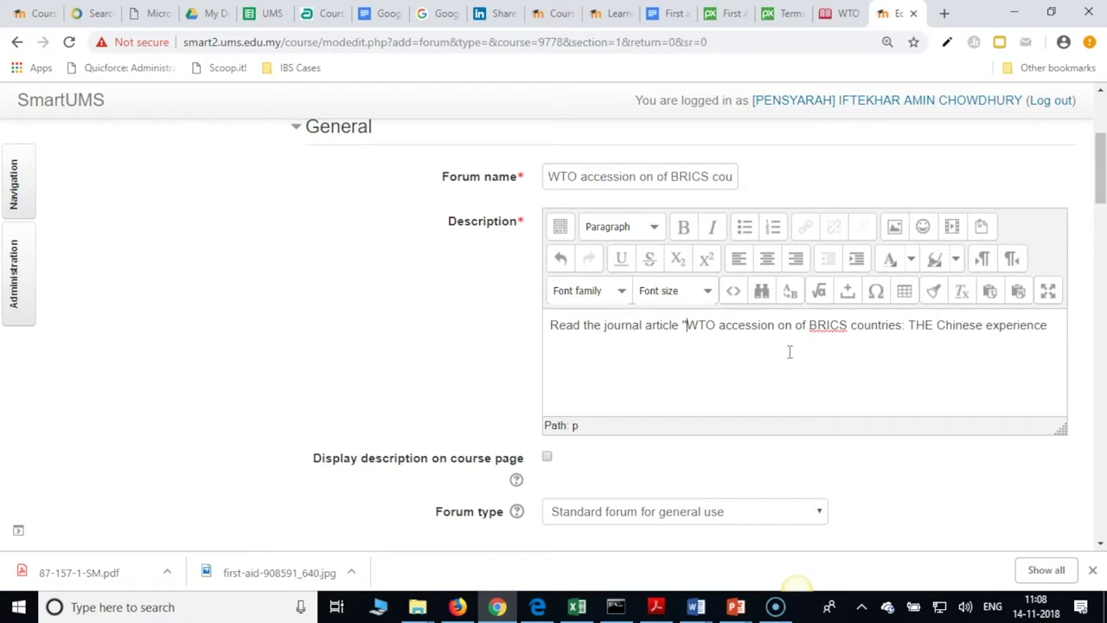
click(1051, 323)
- Expand the description editor to full screen and open the link settings for the article title between the quotation marks
click(1046, 290)
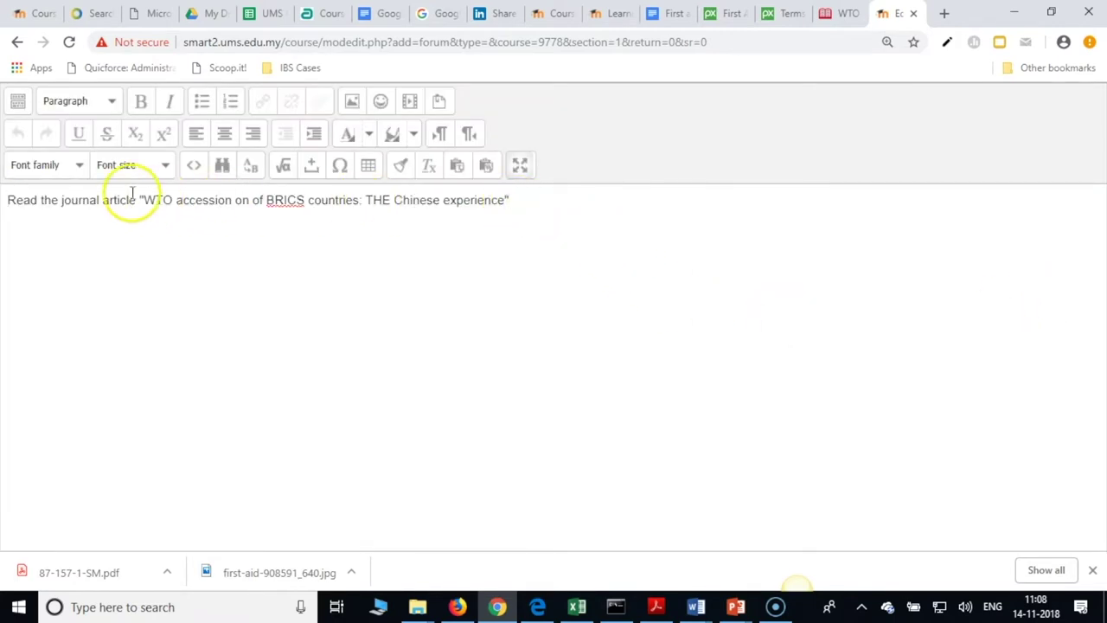
drag(143, 198, 503, 203)
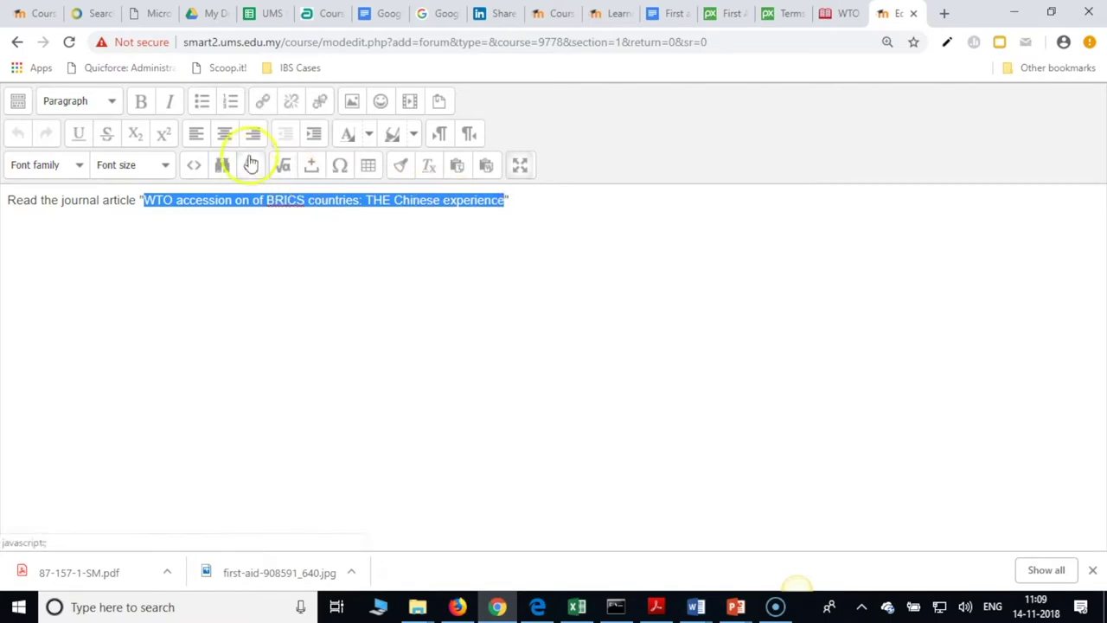
click(260, 111)
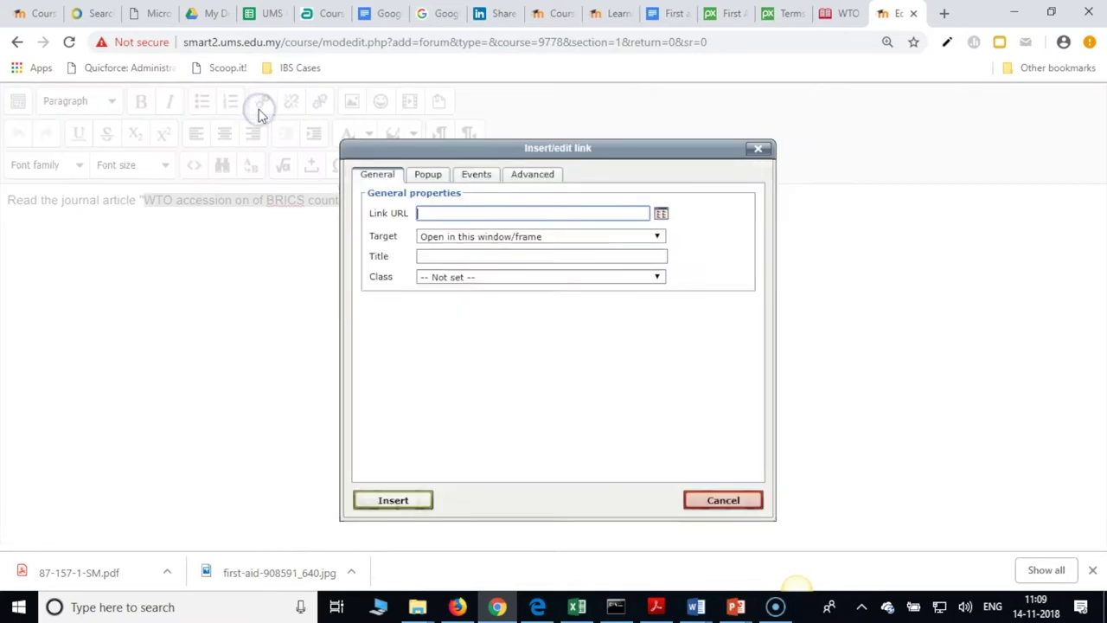
click(752, 500)
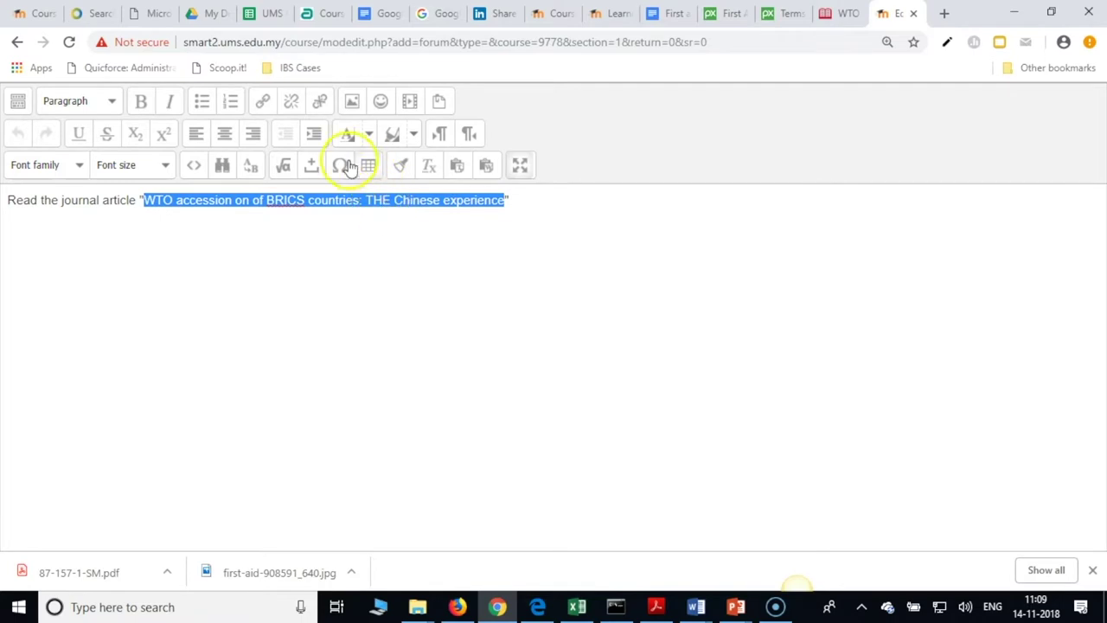
click(267, 104)
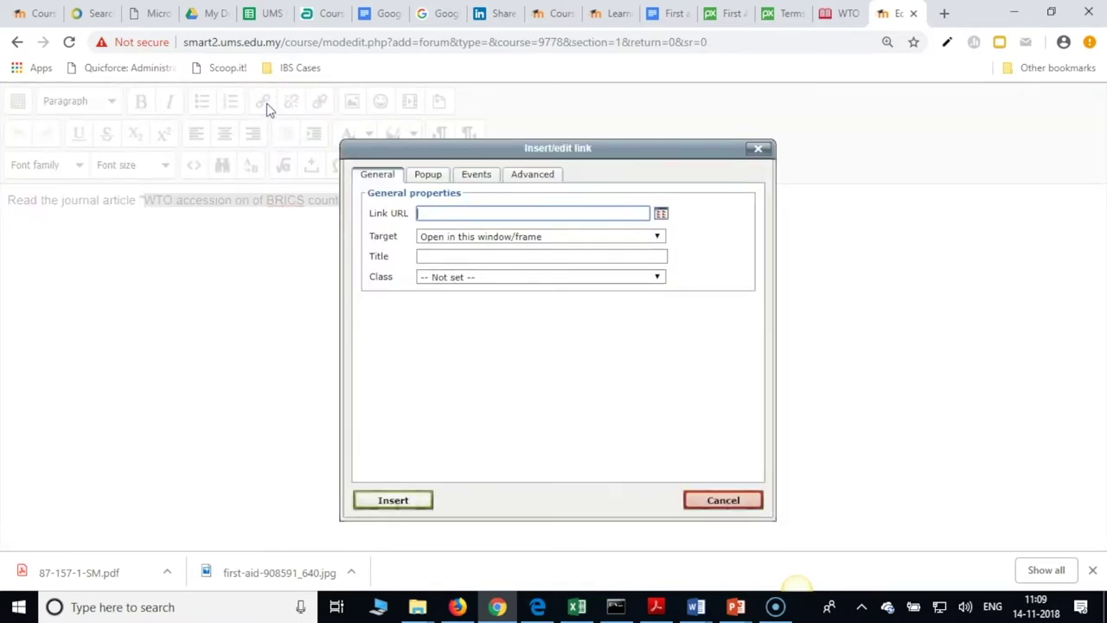
click(277, 114)
click(397, 223)
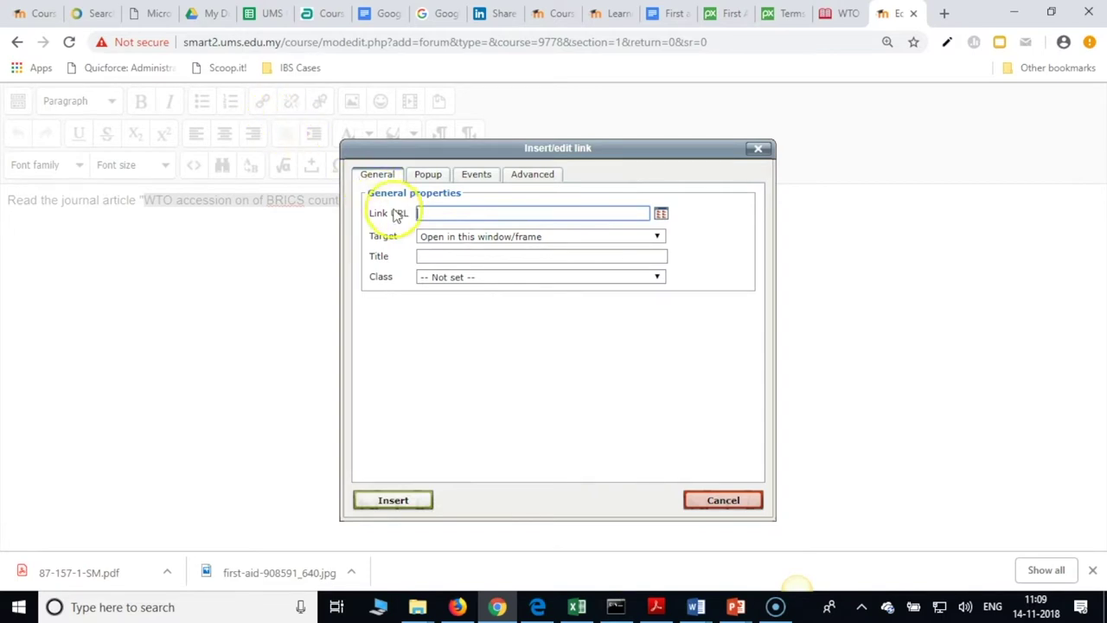
click(403, 247)
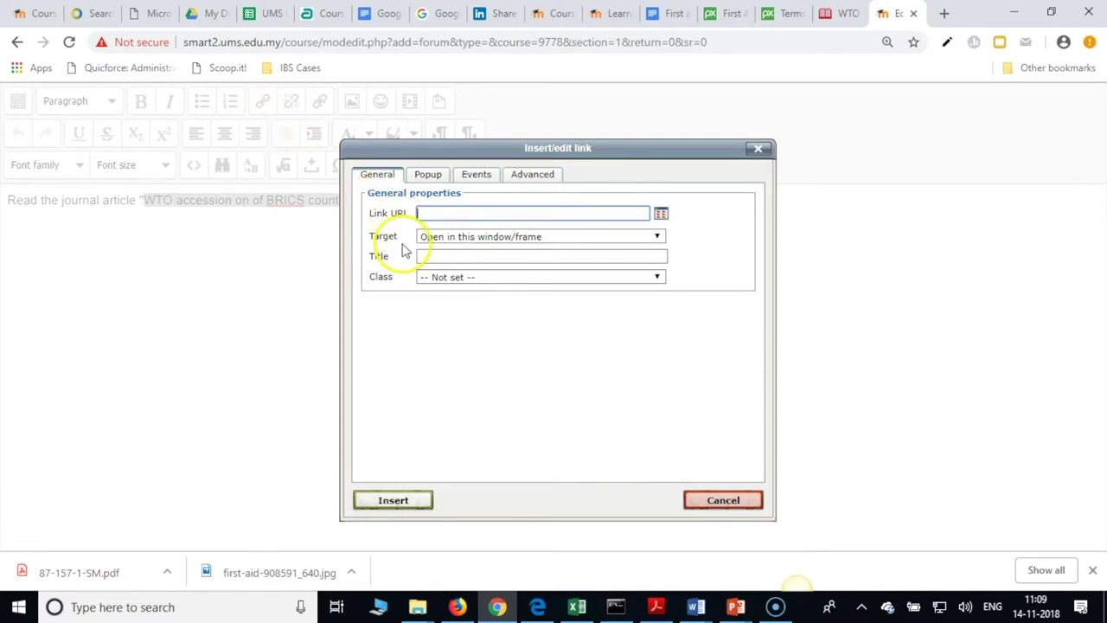
click(660, 214)
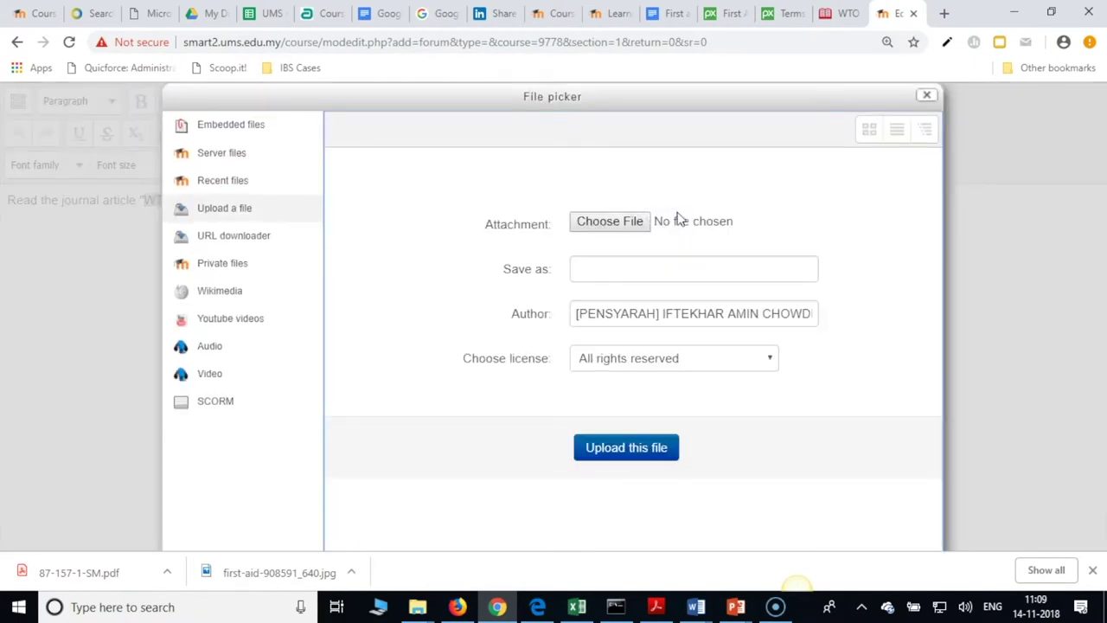
click(925, 95)
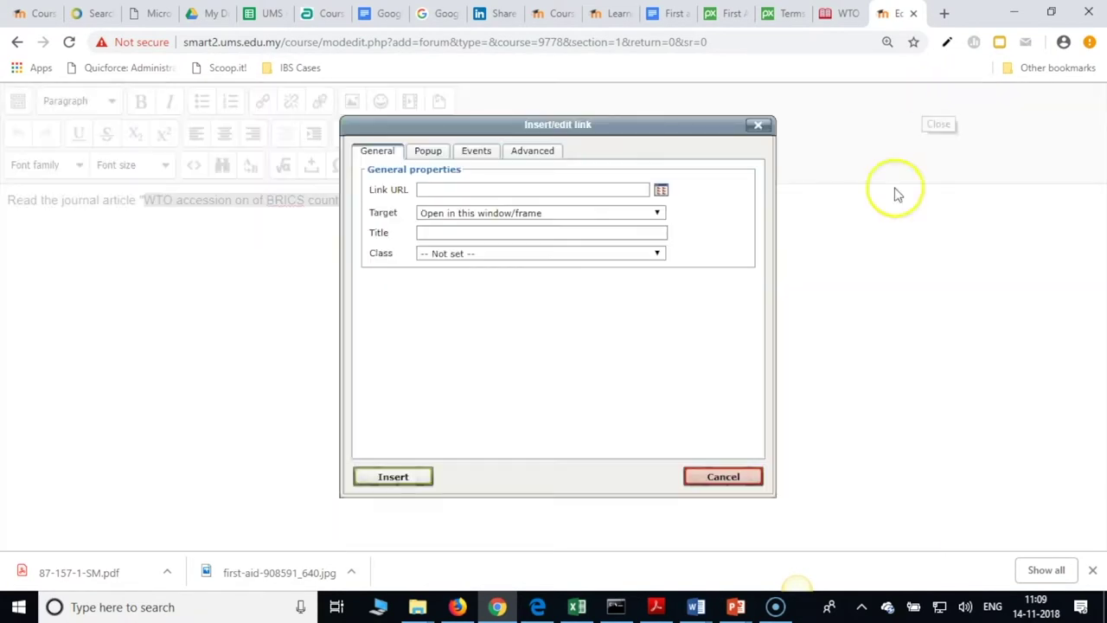
- Choose the PDF 87-157-1-SM from the workshop folder on the Desktop as the file to upload for the link
click(660, 191)
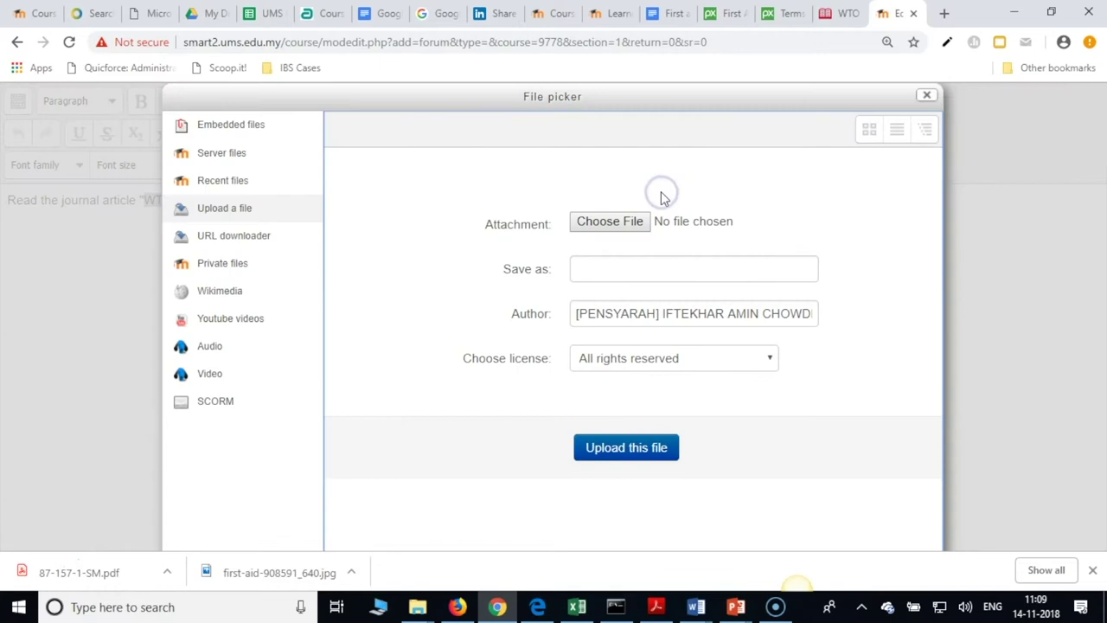
click(628, 221)
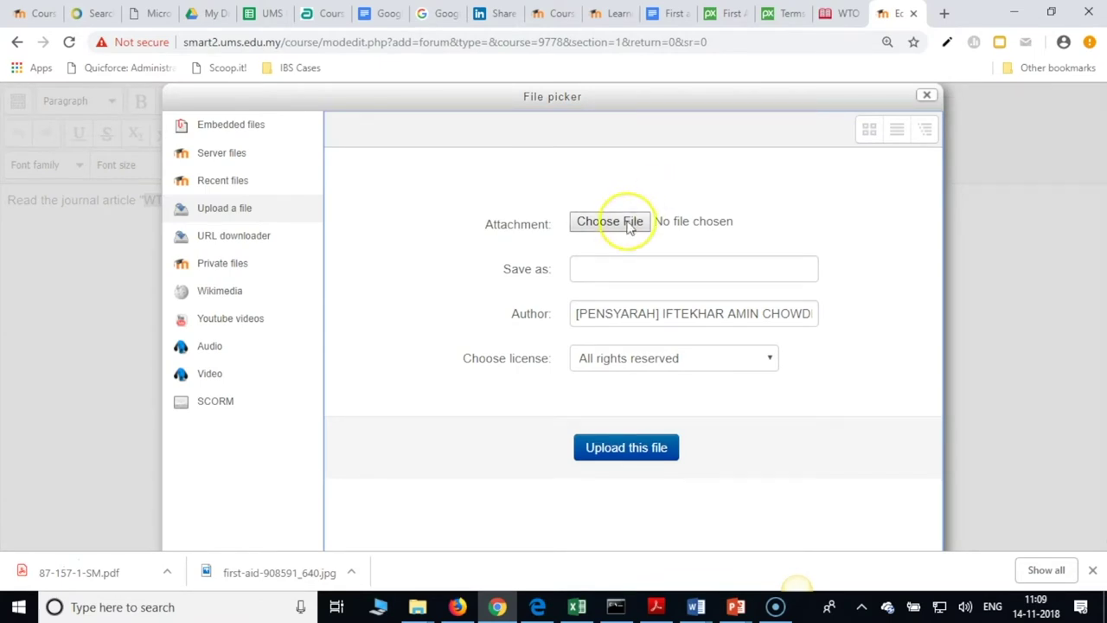
click(628, 221)
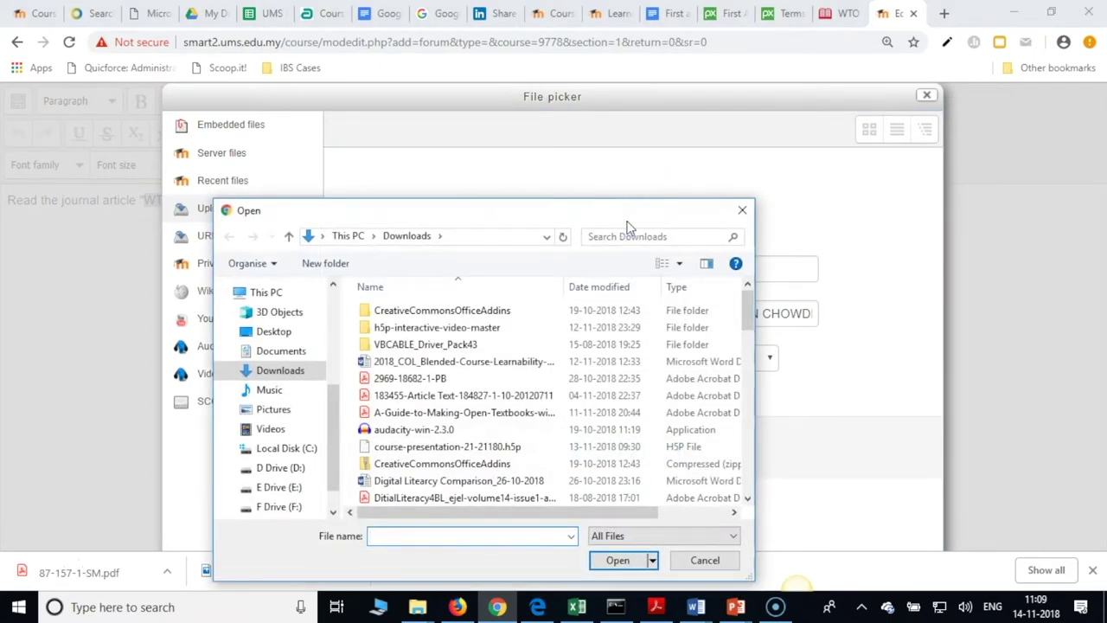
click(275, 332)
double_click(444, 310)
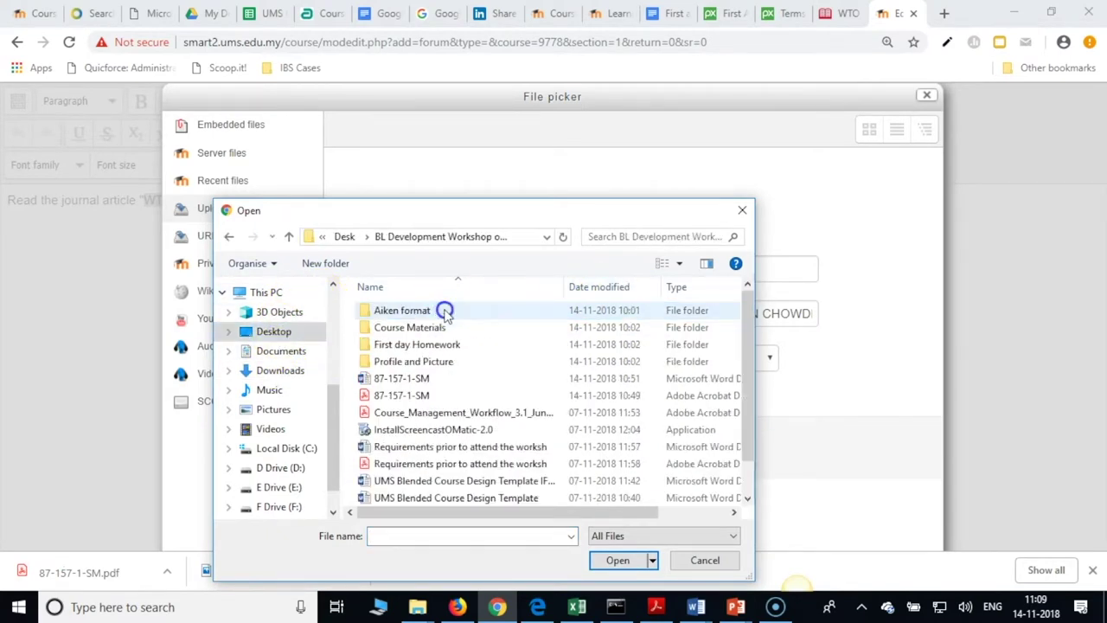
click(398, 395)
click(616, 561)
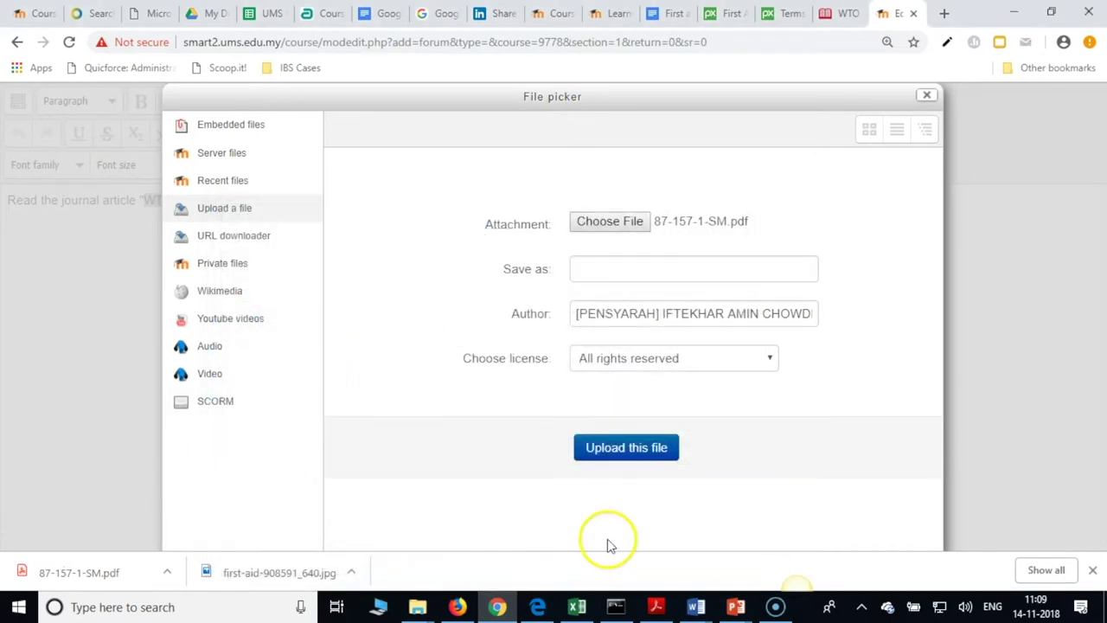
- Replace the upload's author with the first author's given name copied from the article PDF, followed by "and"
click(672, 316)
drag(574, 313, 936, 316)
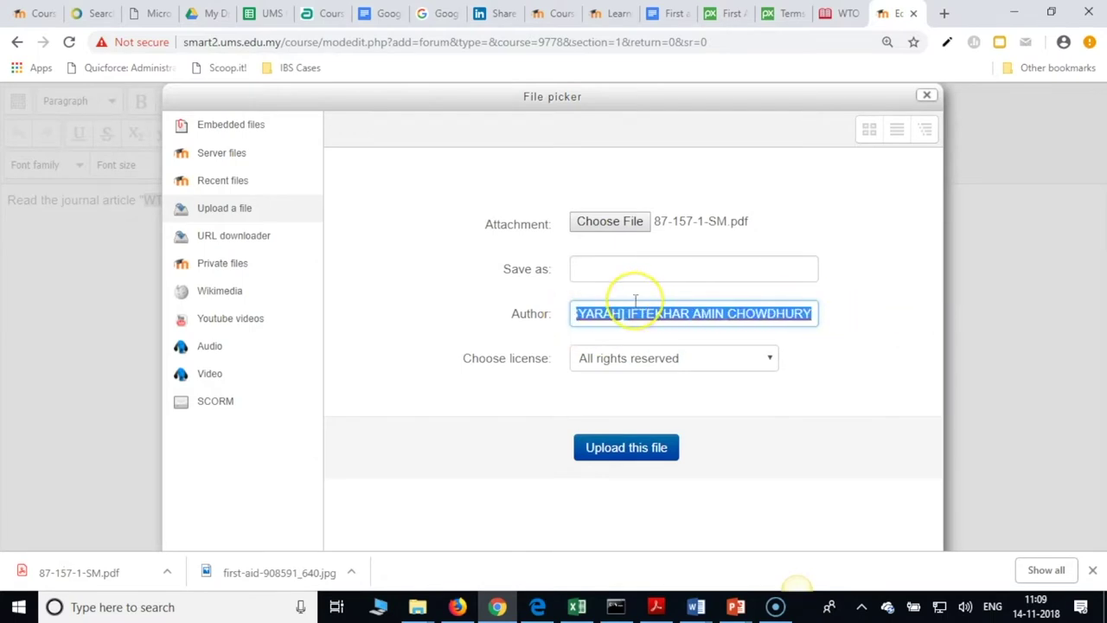
key(BackSpace)
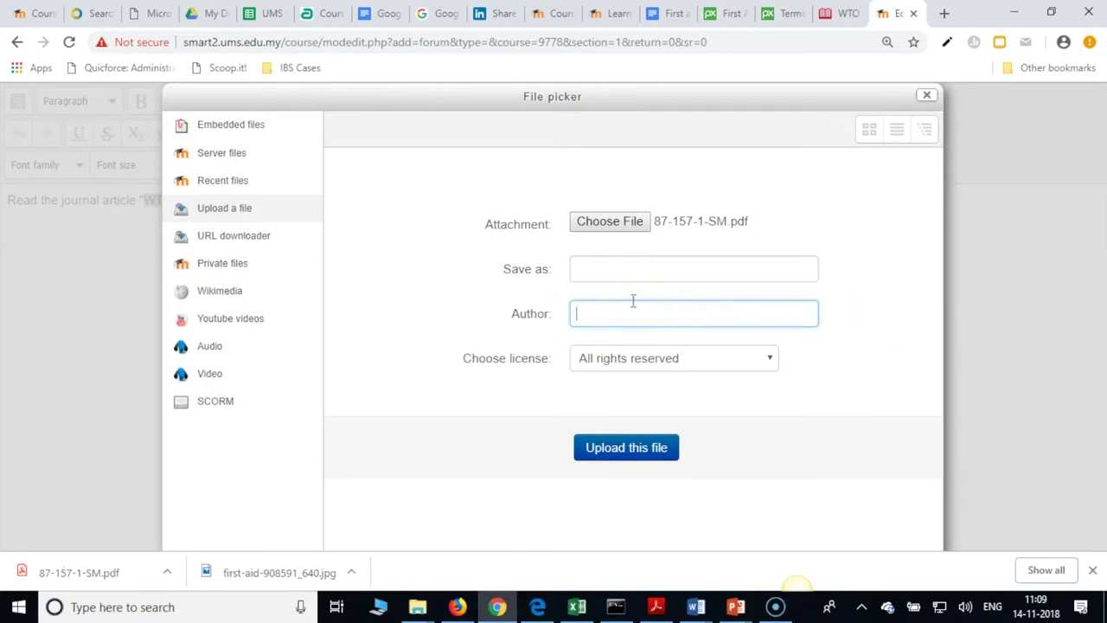
click(655, 606)
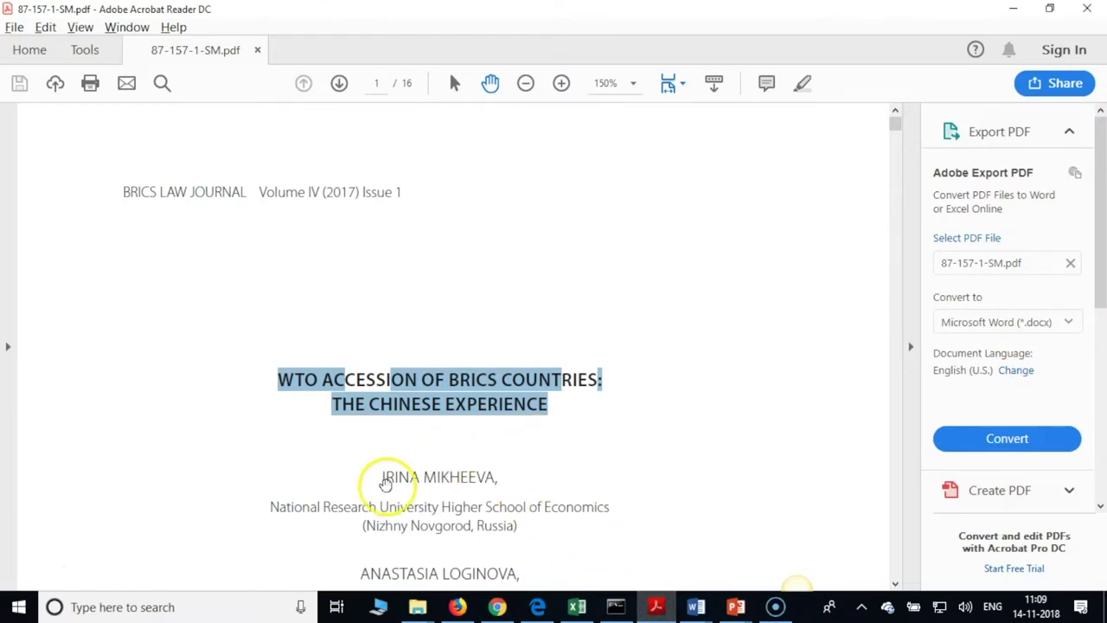
scroll(386, 483, down, 2)
scroll(395, 415, down, 3)
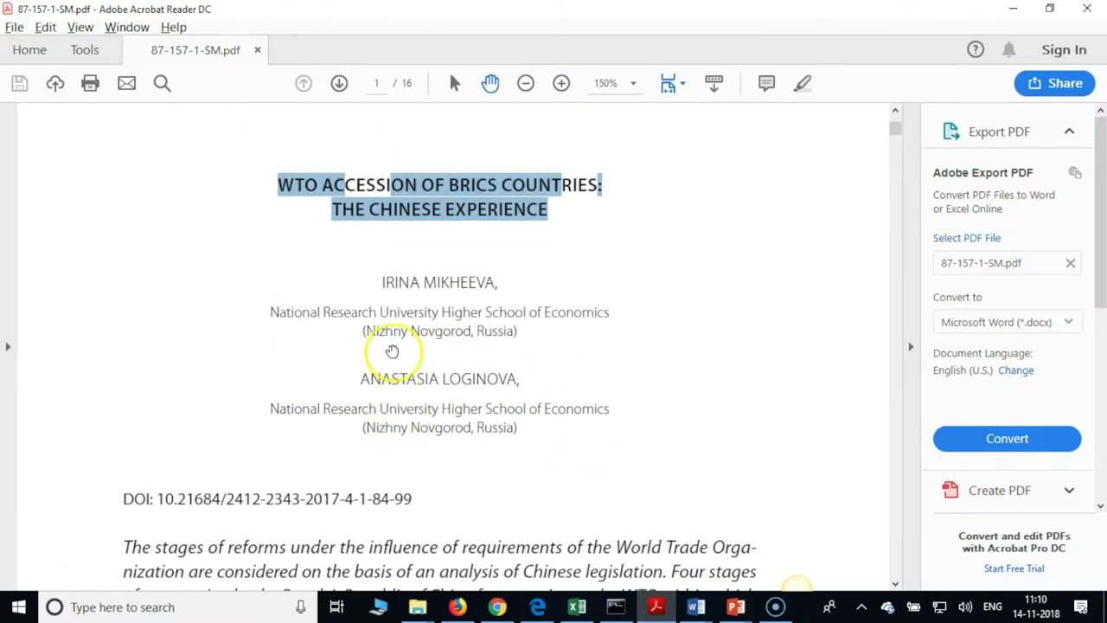
drag(379, 285, 469, 287)
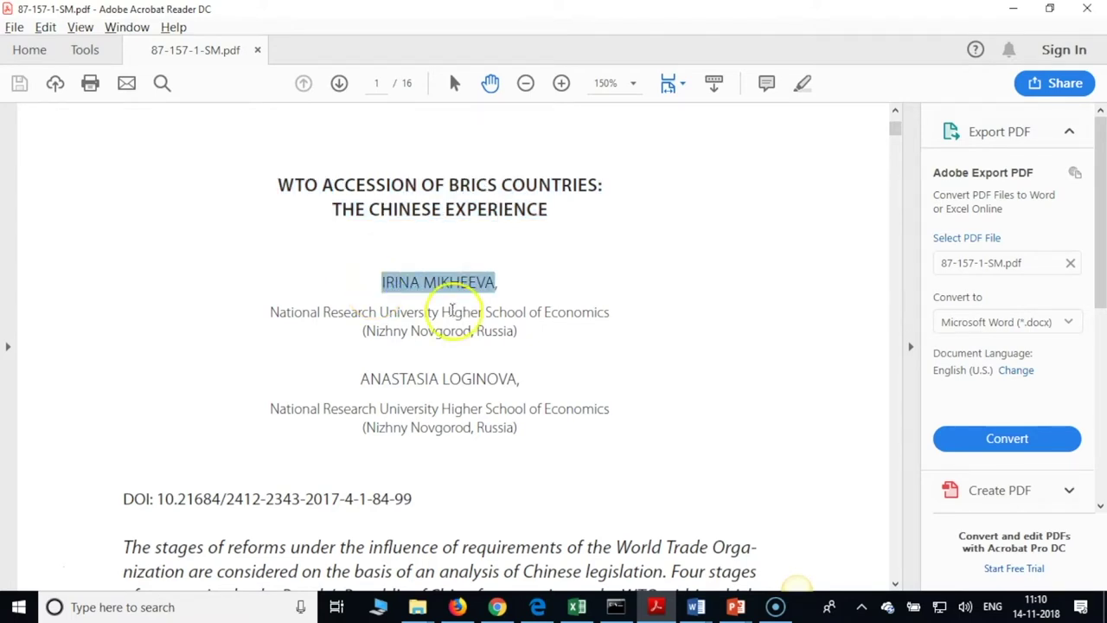
click(432, 294)
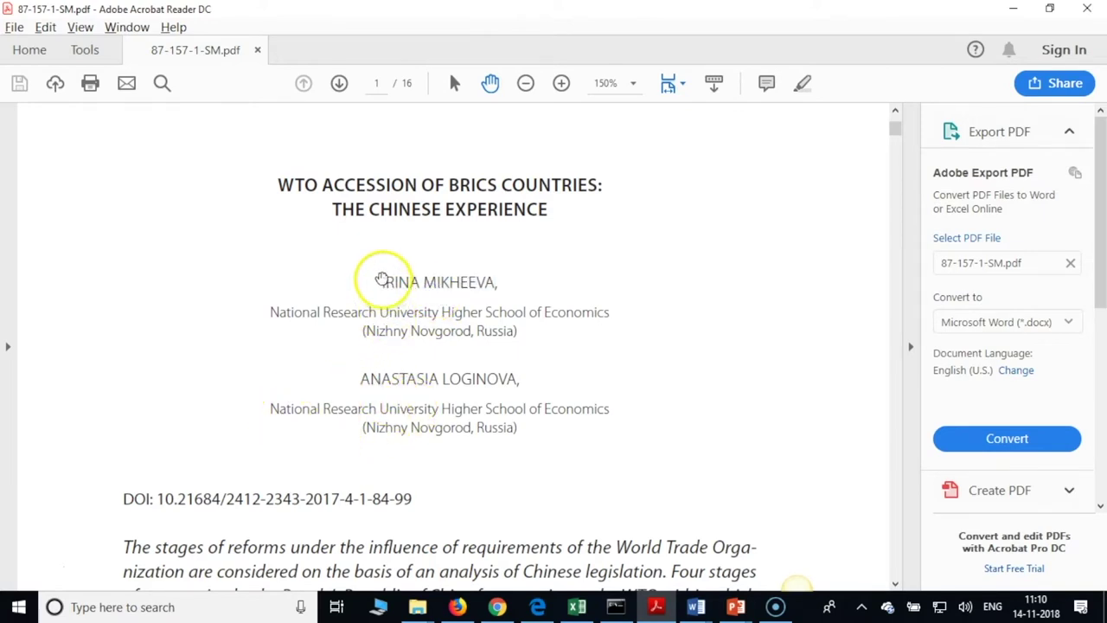
drag(378, 285, 420, 285)
key(ctrl+c)
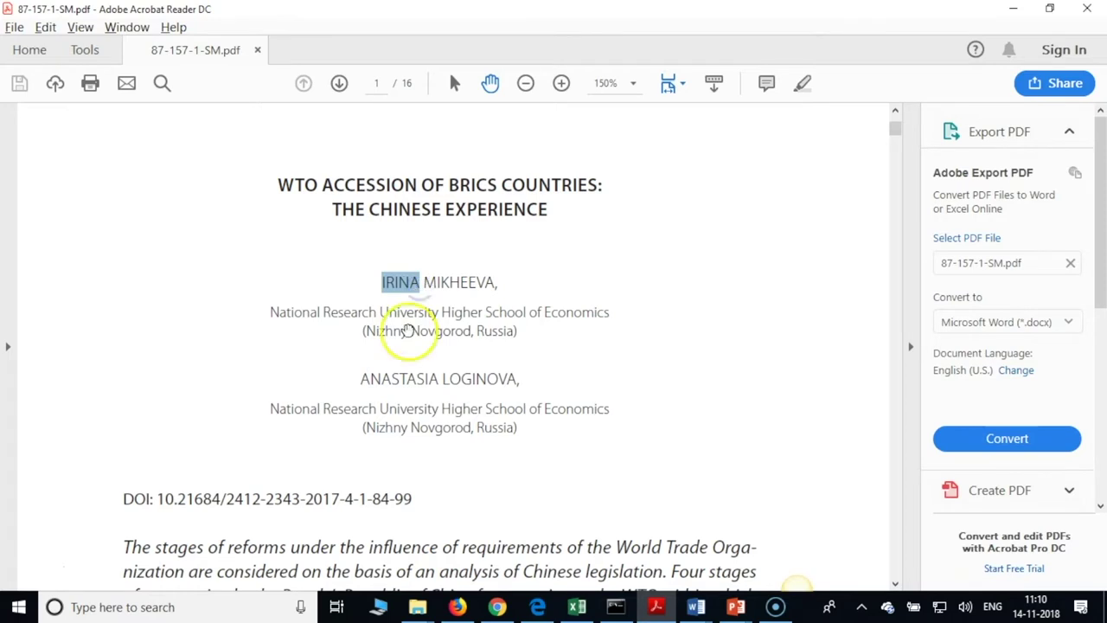
click(499, 607)
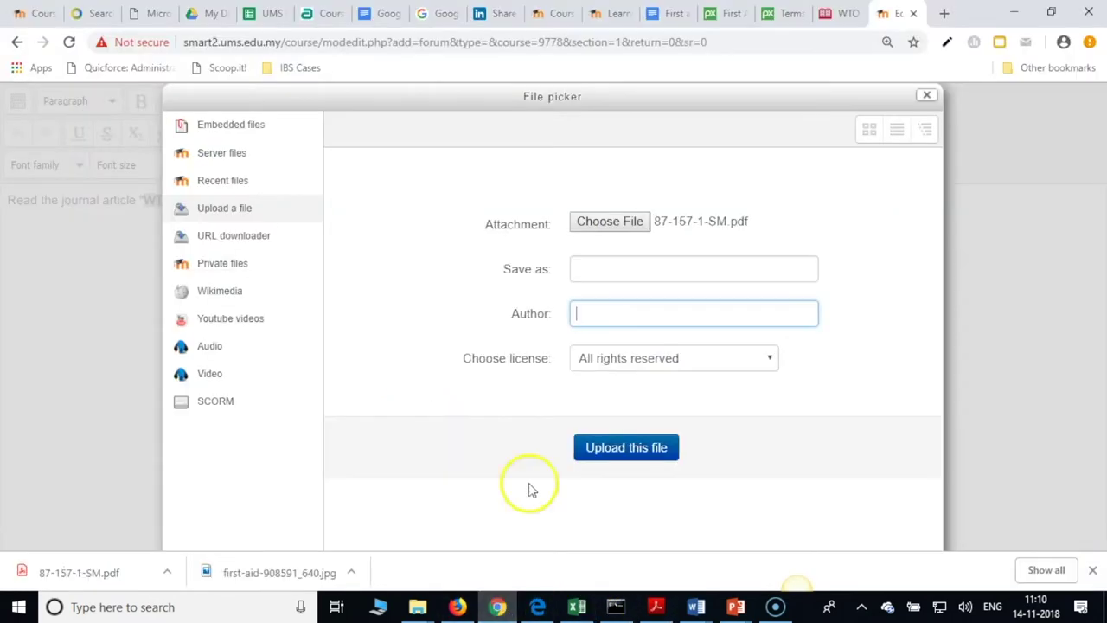
key(ctrl+v)
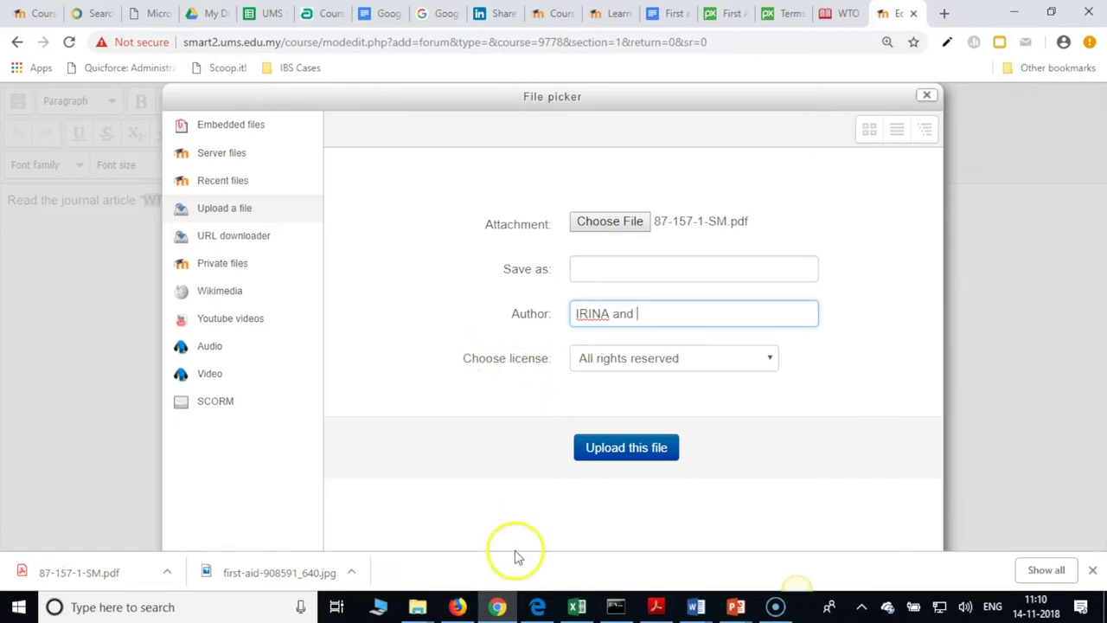
- Add the second author's given name from the PDF to the author entry and rewrite the first name with only its initial capitalised
click(662, 609)
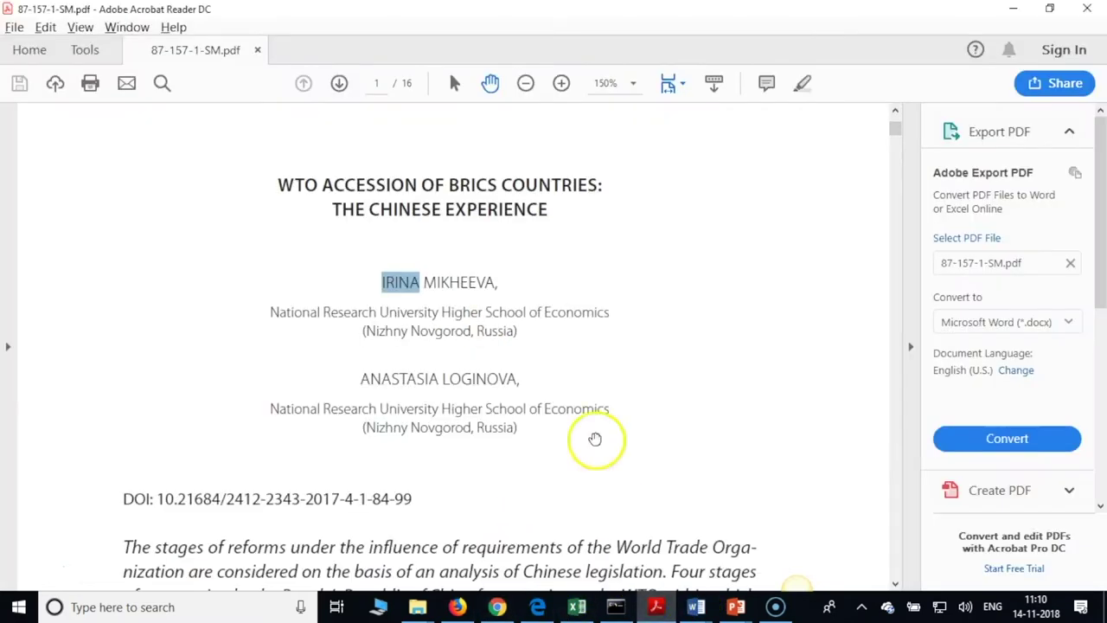
click(359, 388)
drag(359, 388, 452, 383)
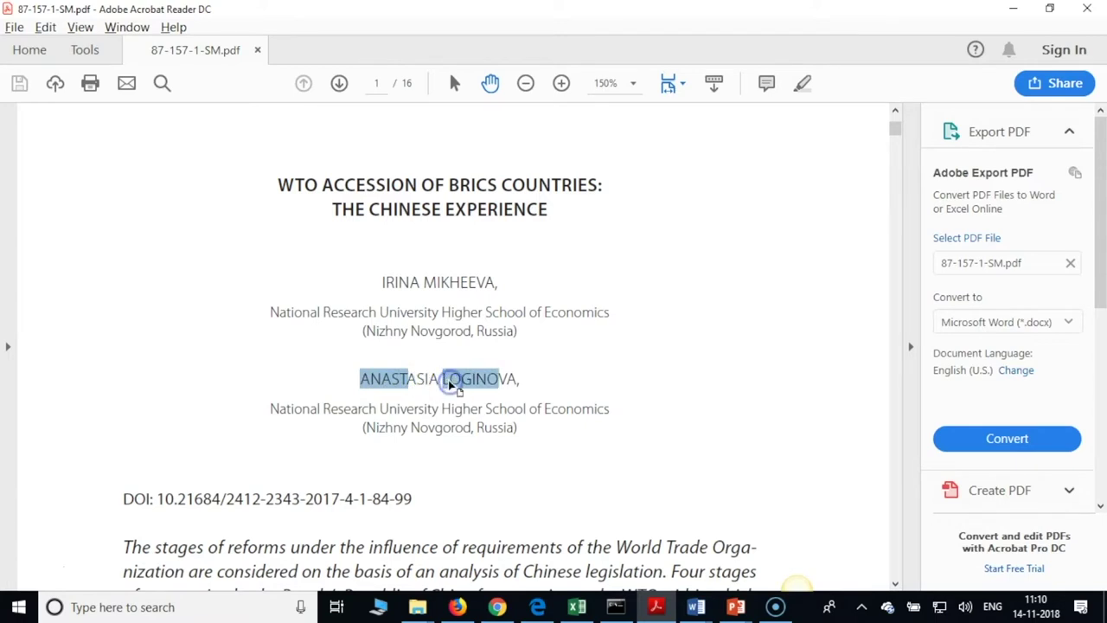
click(417, 383)
drag(361, 383, 436, 384)
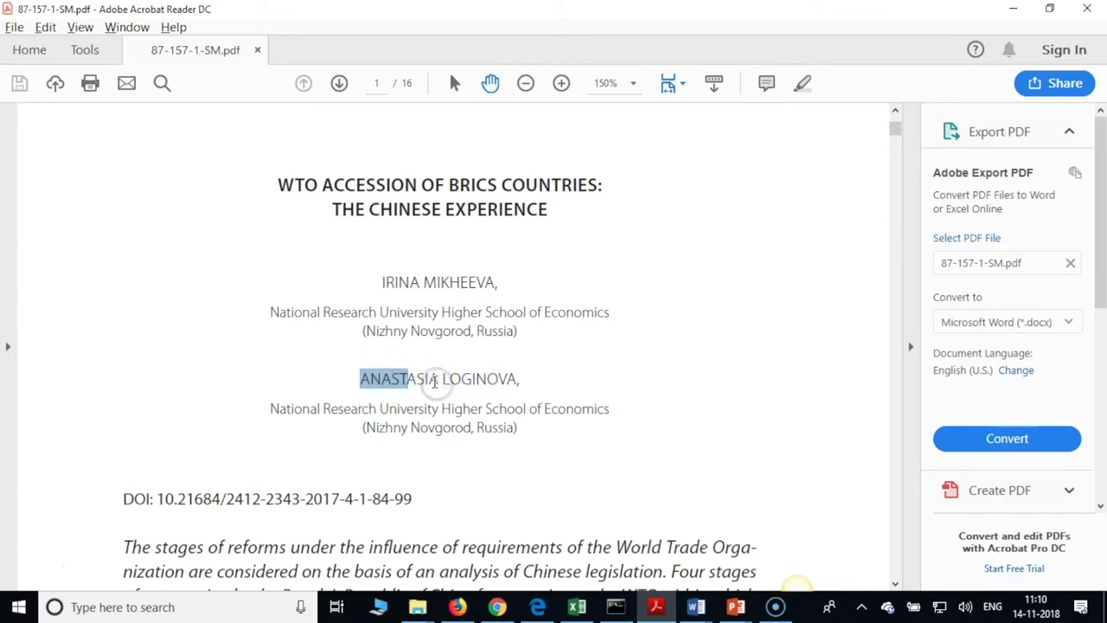
click(495, 607)
text(Anastasia)
drag(611, 313, 589, 313)
text(Irina)
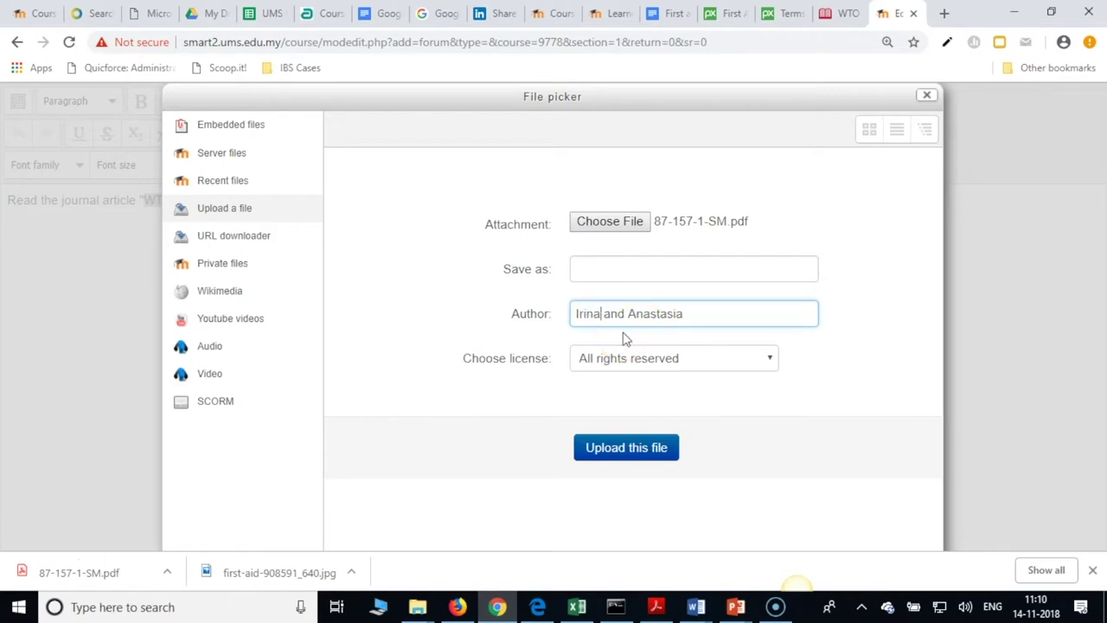
click(597, 309)
- Check the article's source pages for its licence and set the upload's licence to Creative Commons - ShareAlike
click(656, 606)
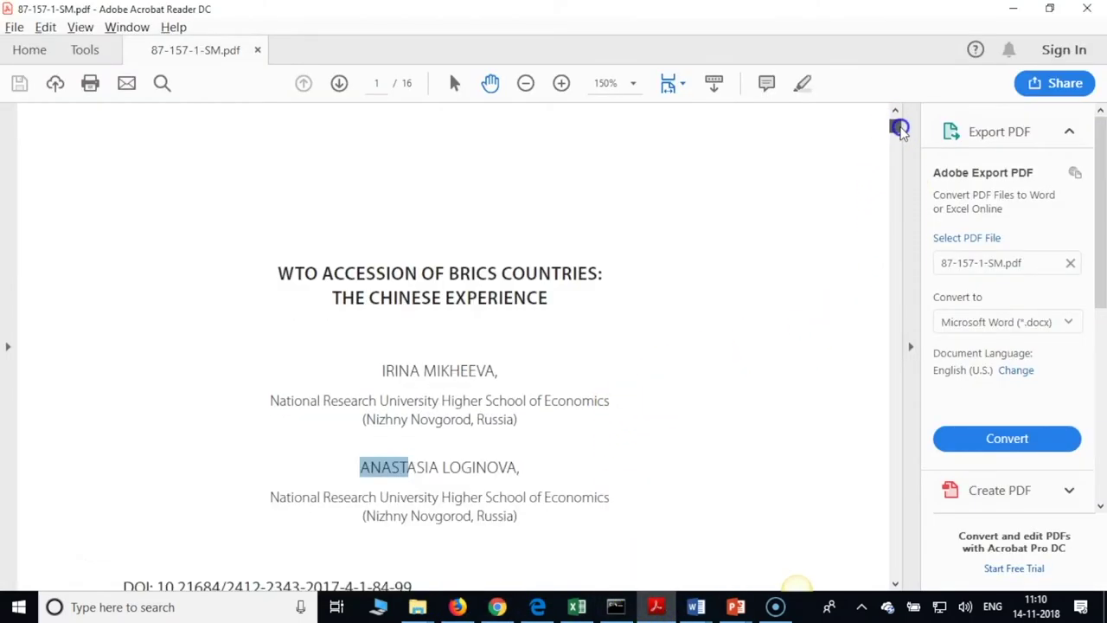
scroll(899, 129, up, 3)
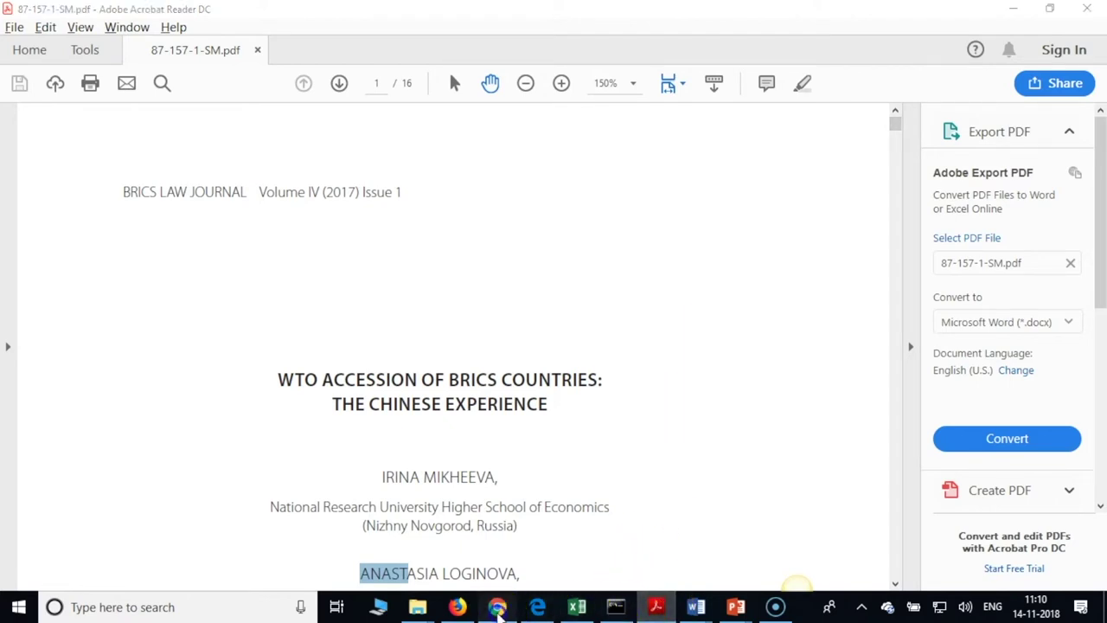
click(497, 608)
click(835, 14)
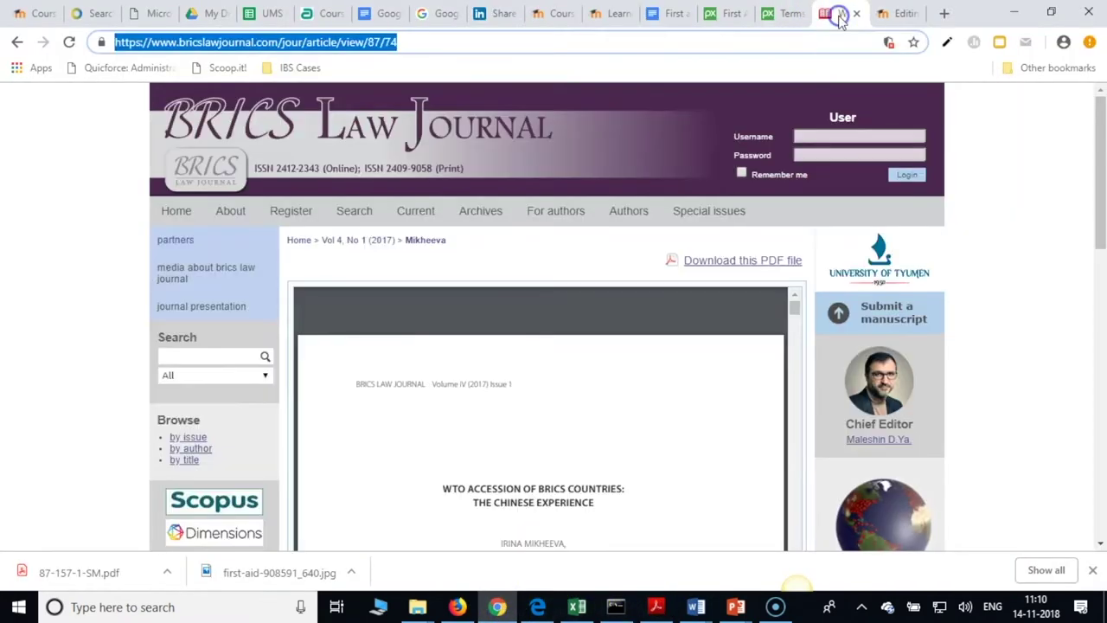
click(18, 41)
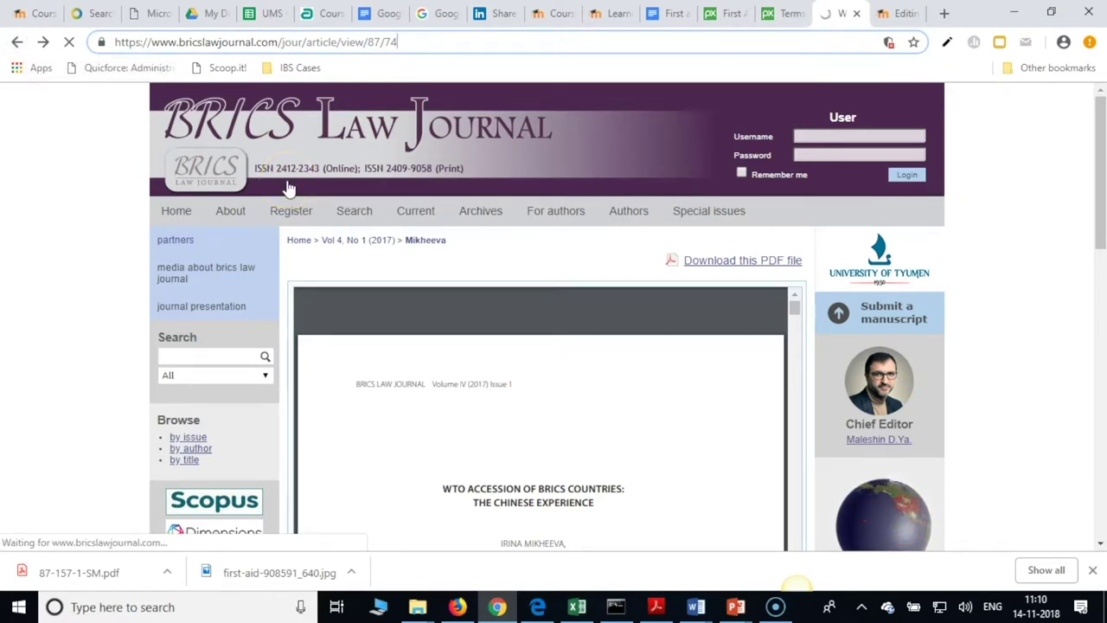
click(16, 41)
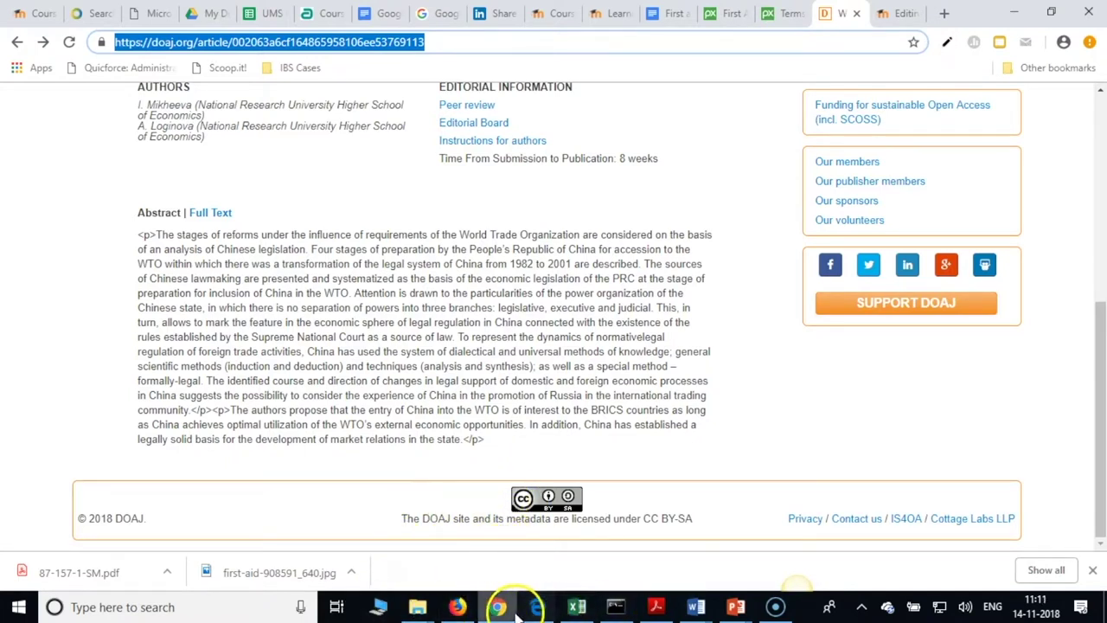
click(895, 14)
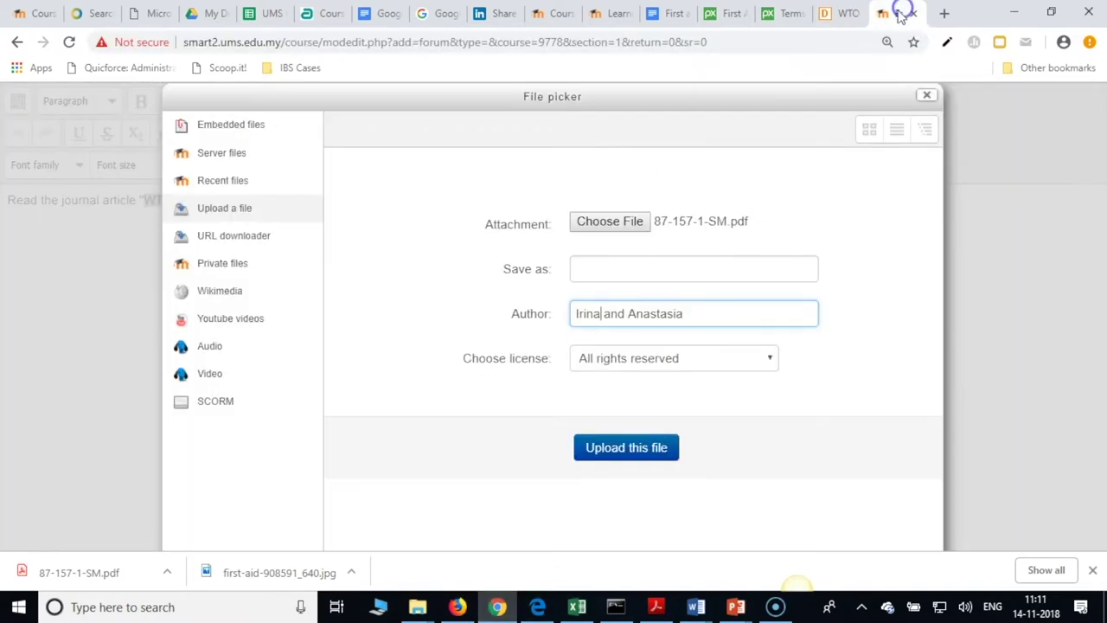
click(669, 367)
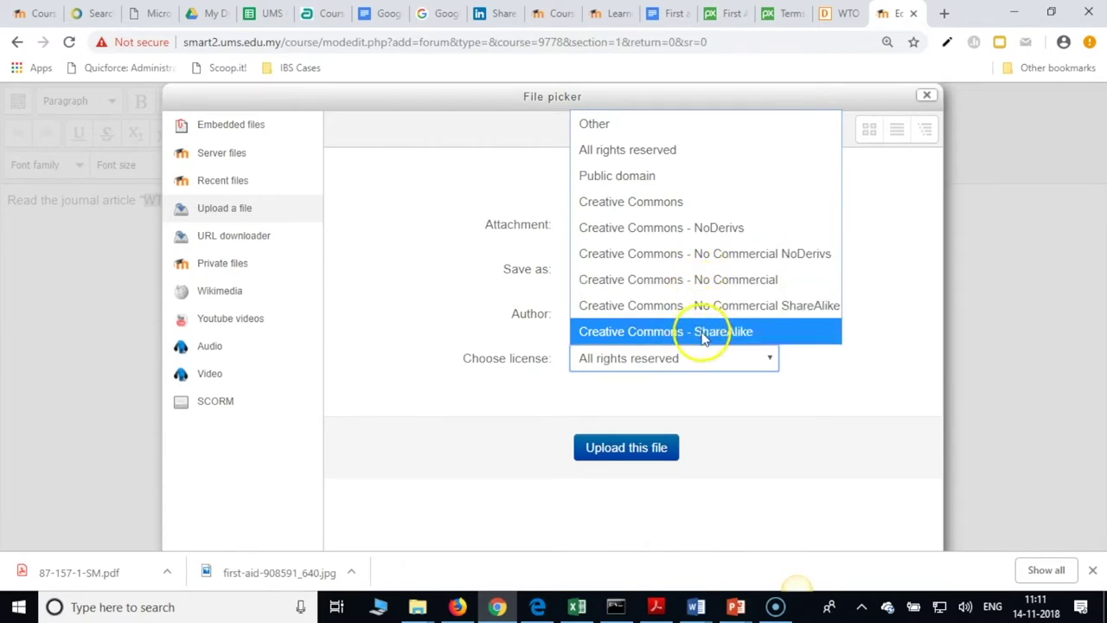
click(701, 337)
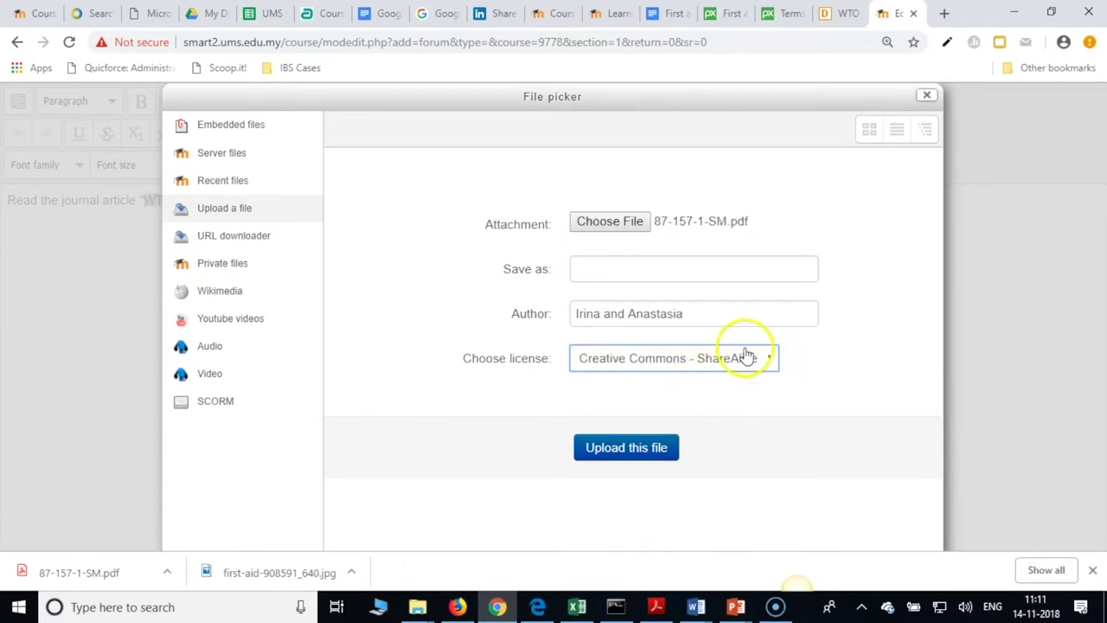
- Upload the chosen PDF and insert it as the link on the article title in the forum description
click(627, 460)
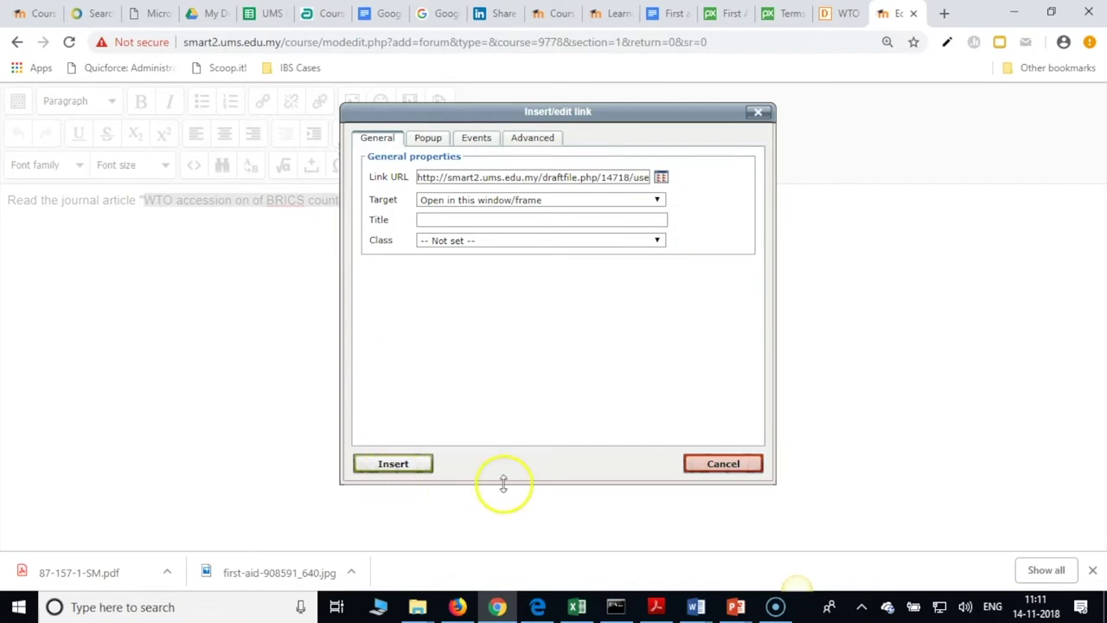
click(393, 464)
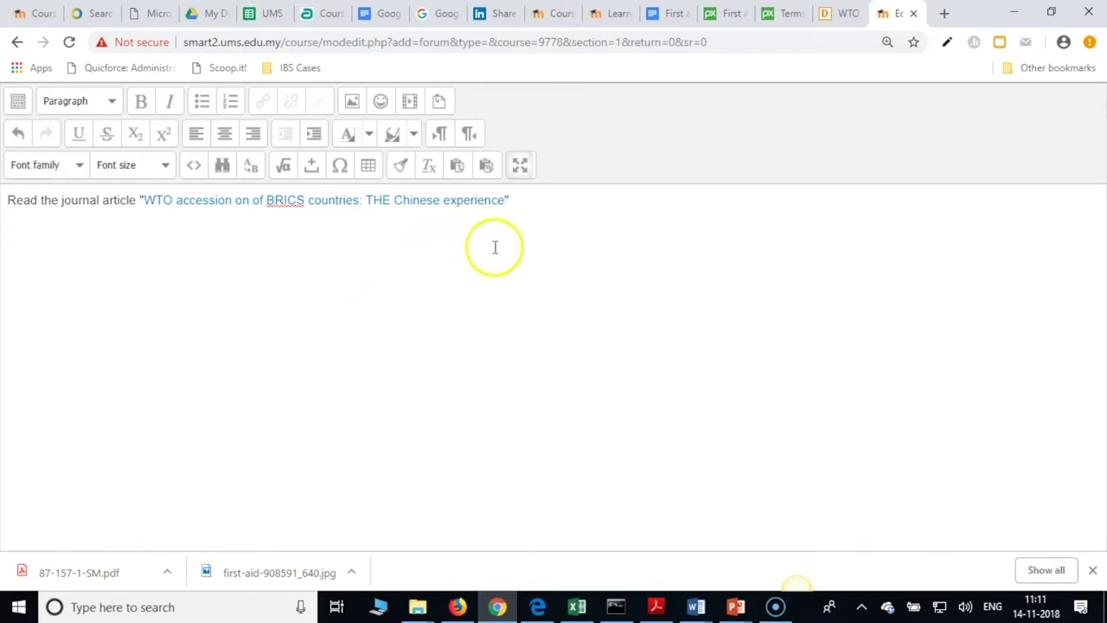
- Continue the description after the article title with "by", both authors' given names and "and post your review about this article."
click(521, 200)
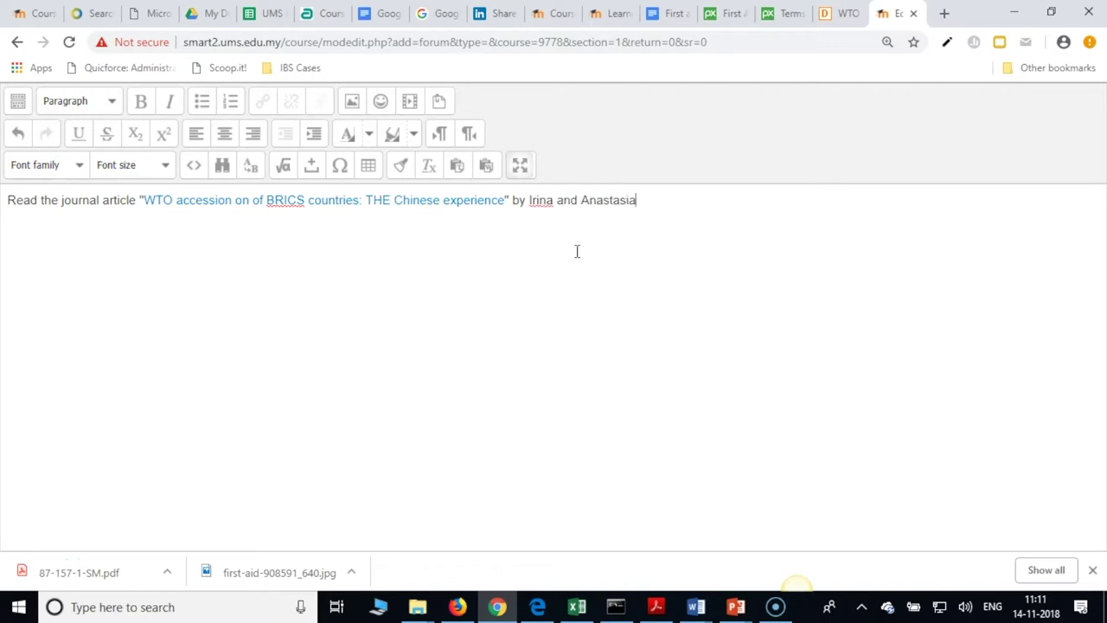
click(682, 238)
click(734, 246)
click(663, 196)
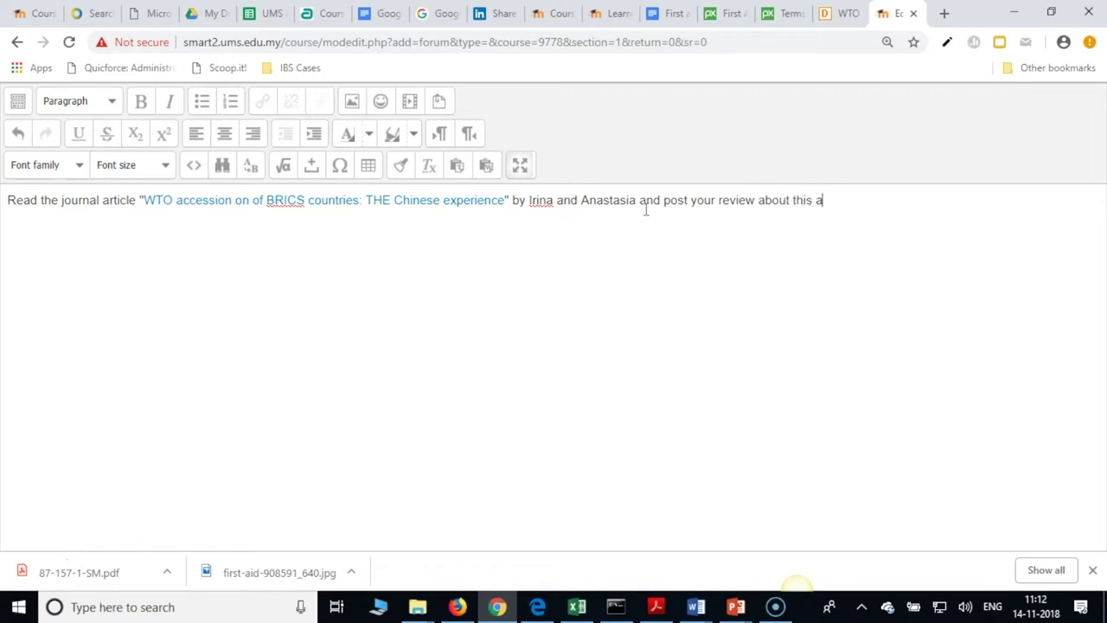
- Insert "critical" before "review" in the description sentence and return the editor from full-screen to its normal size
click(723, 204)
text(critical)
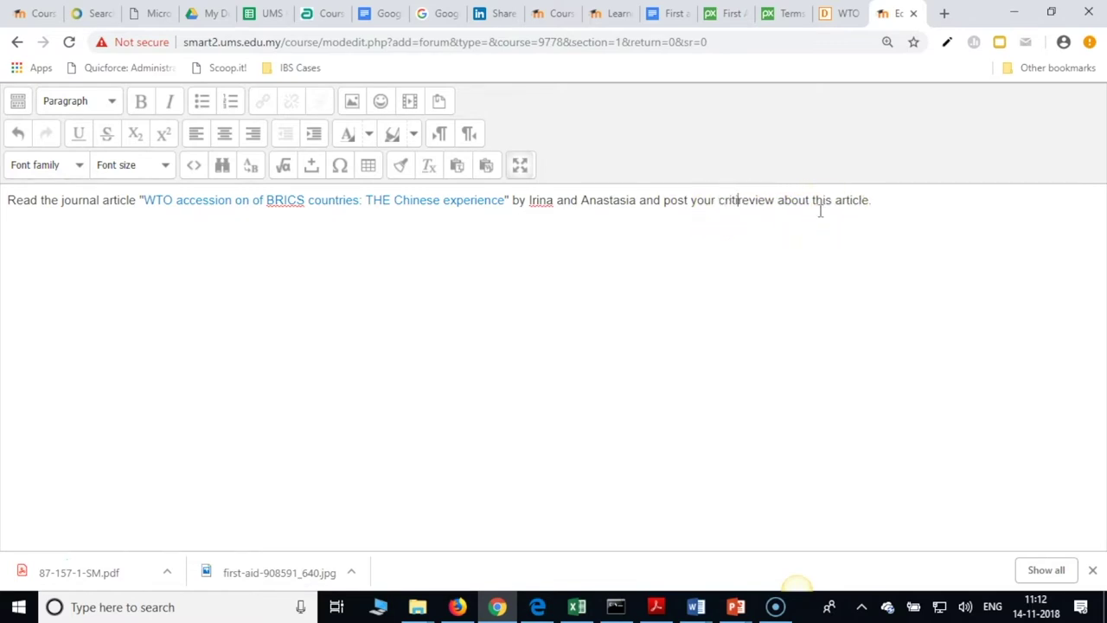
click(907, 199)
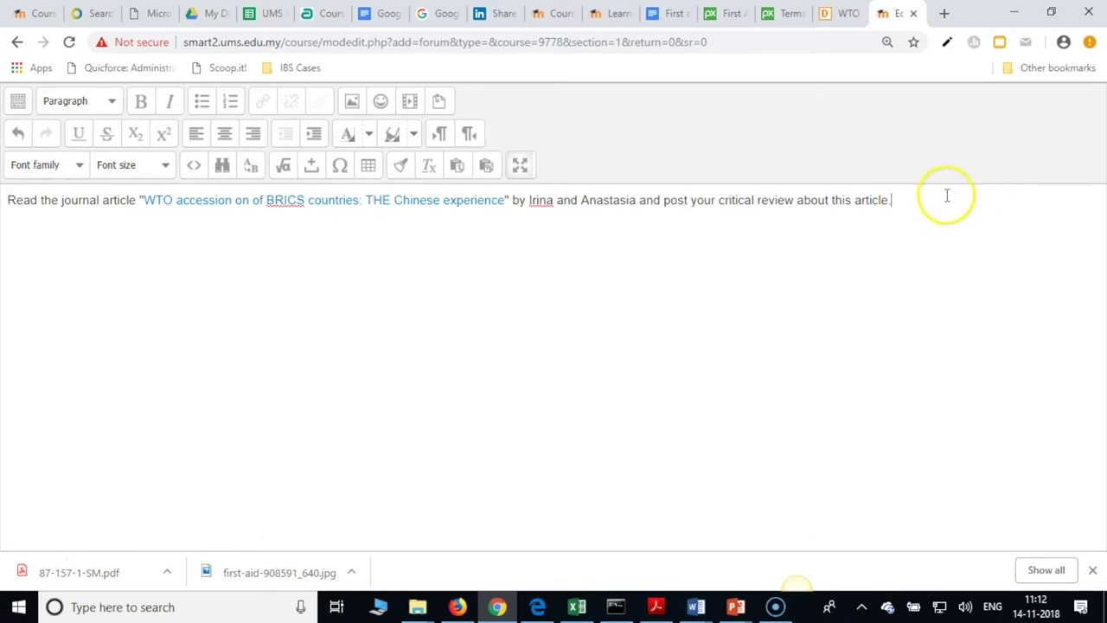
click(907, 247)
click(714, 313)
click(734, 304)
click(519, 165)
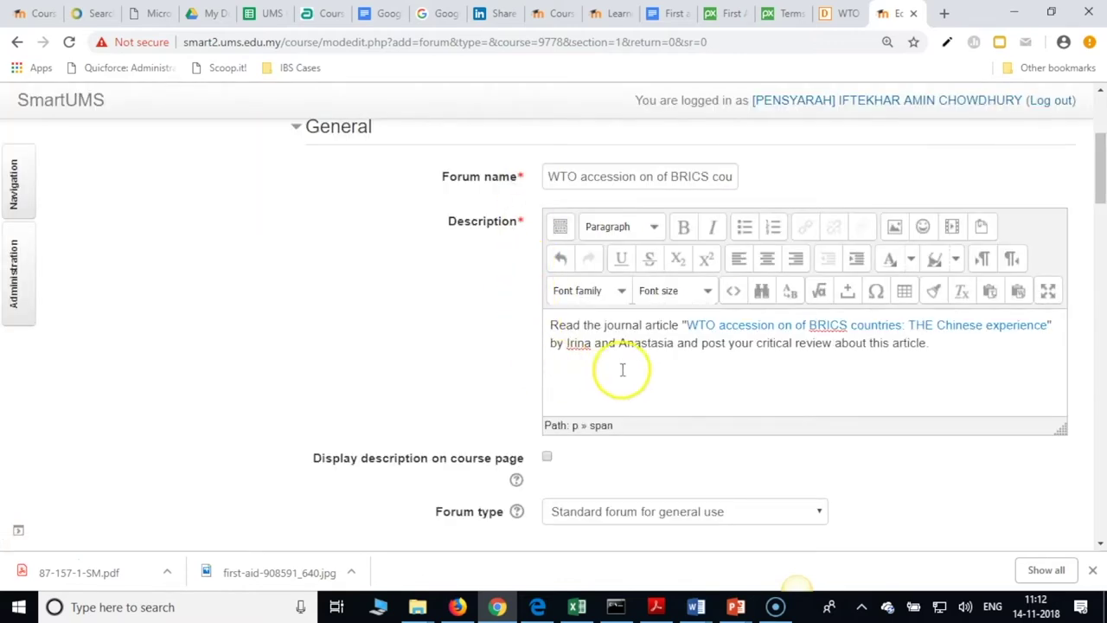
- Set the forum type to "A single simple discussion"
scroll(624, 373, down, 3)
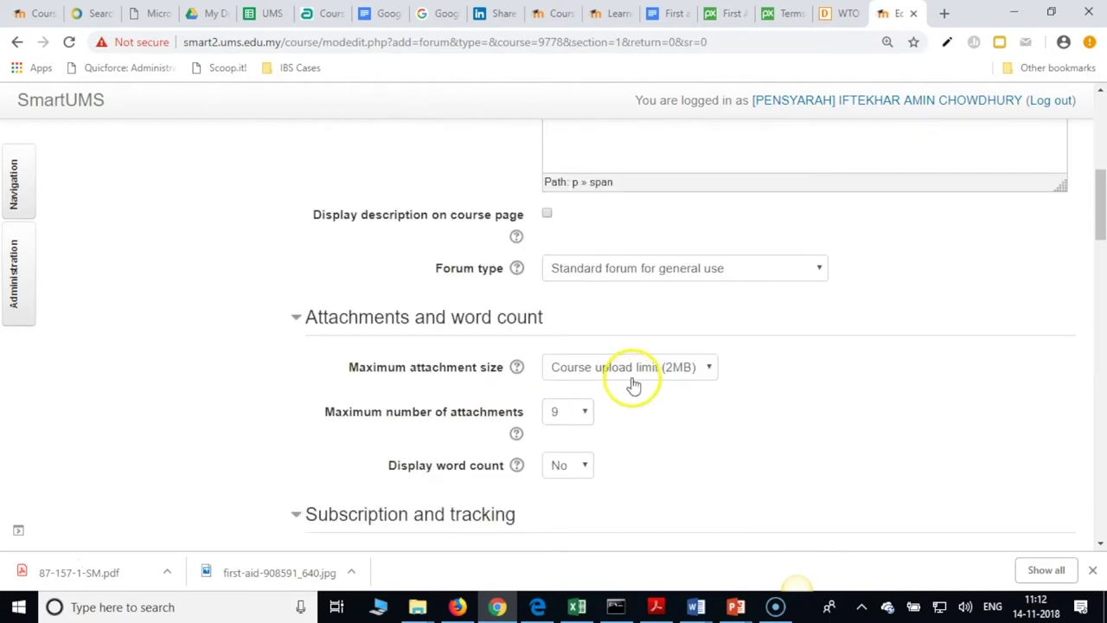
click(728, 275)
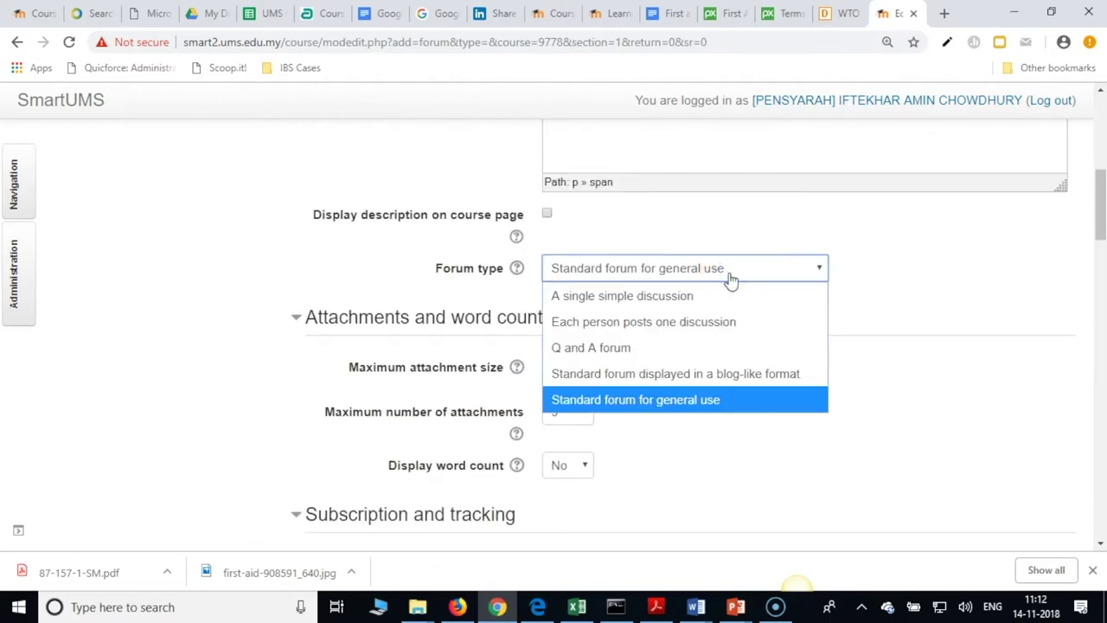
click(662, 302)
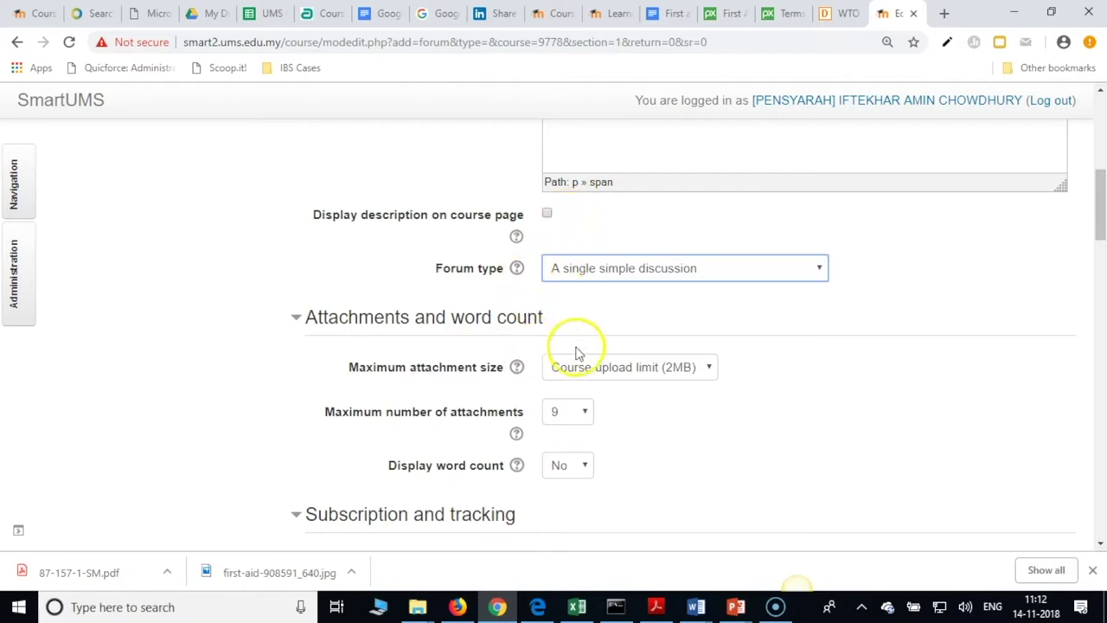
- Add a second description paragraph reading: Click on the "Reply" link to post your review
scroll(657, 158, up, 3)
click(961, 353)
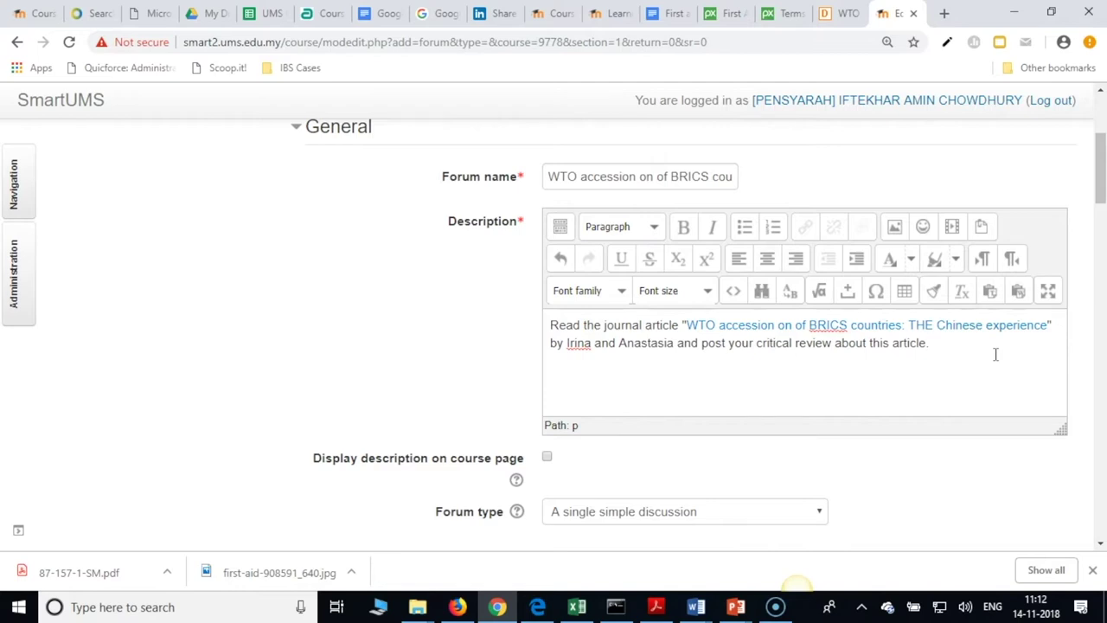
key(Return)
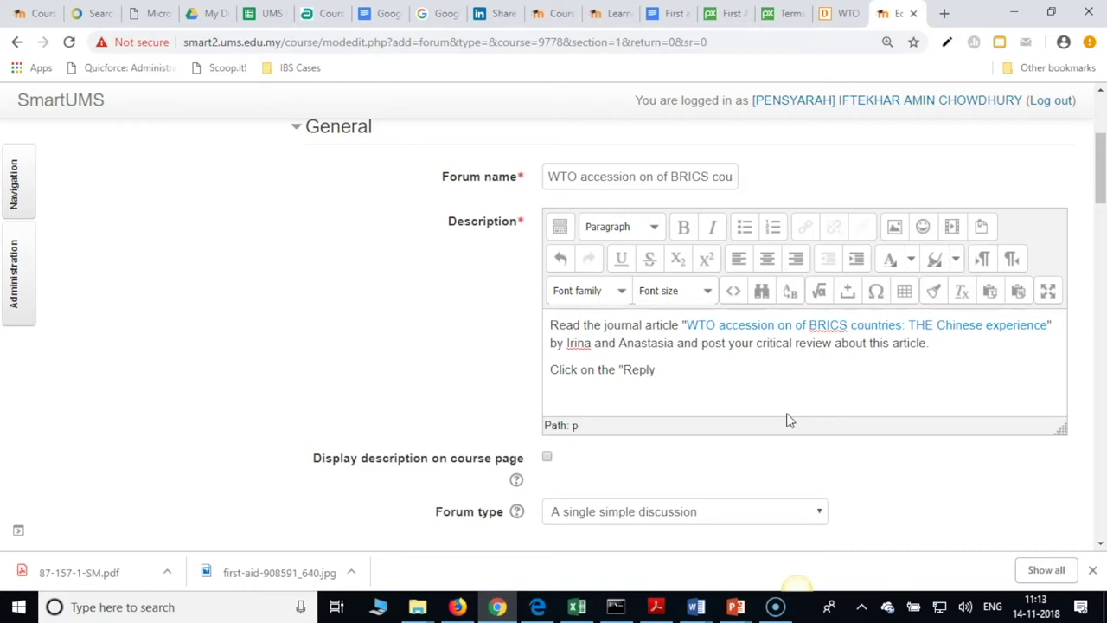
text(link to post your review.)
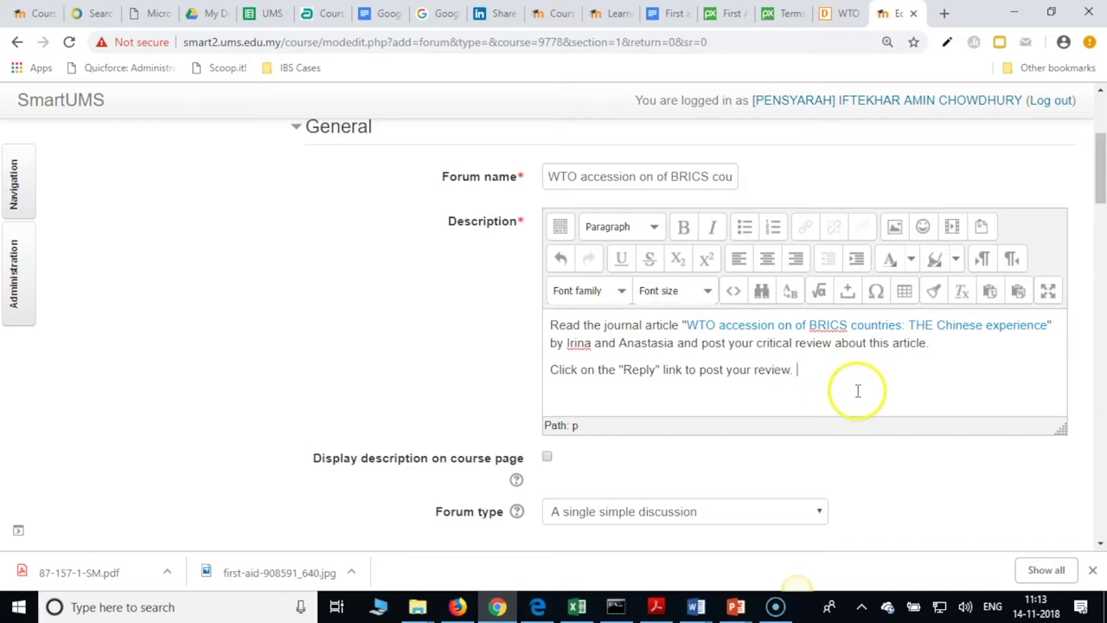
- Set the maximum attachment size to "Uploads are not allowed" and the maximum number of attachments to 0
scroll(857, 389, down, 2)
scroll(827, 388, down, 3)
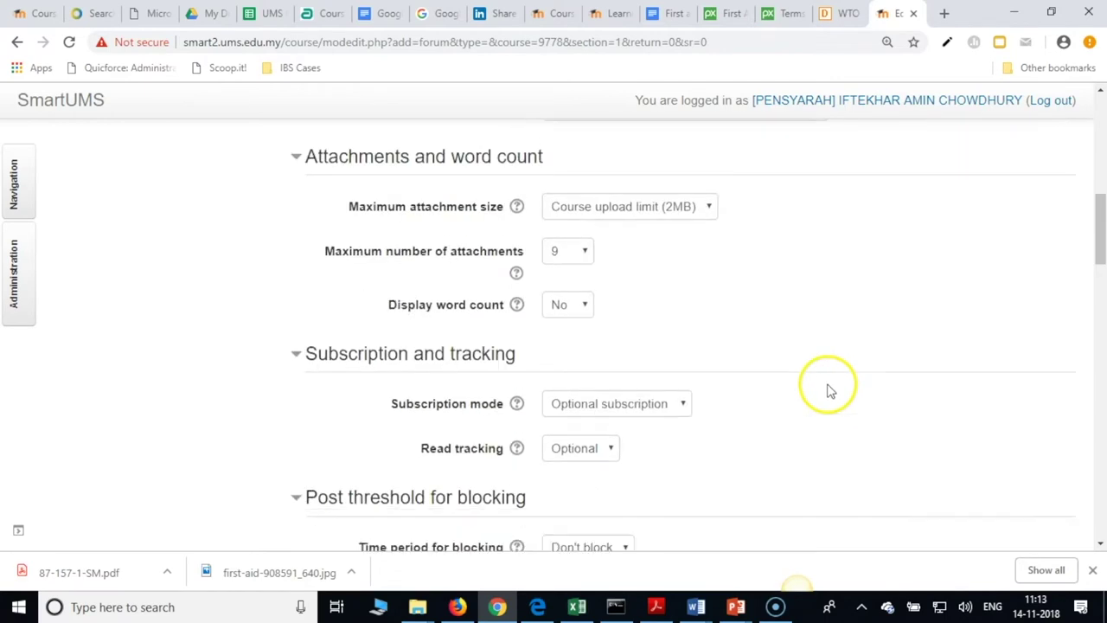
click(701, 217)
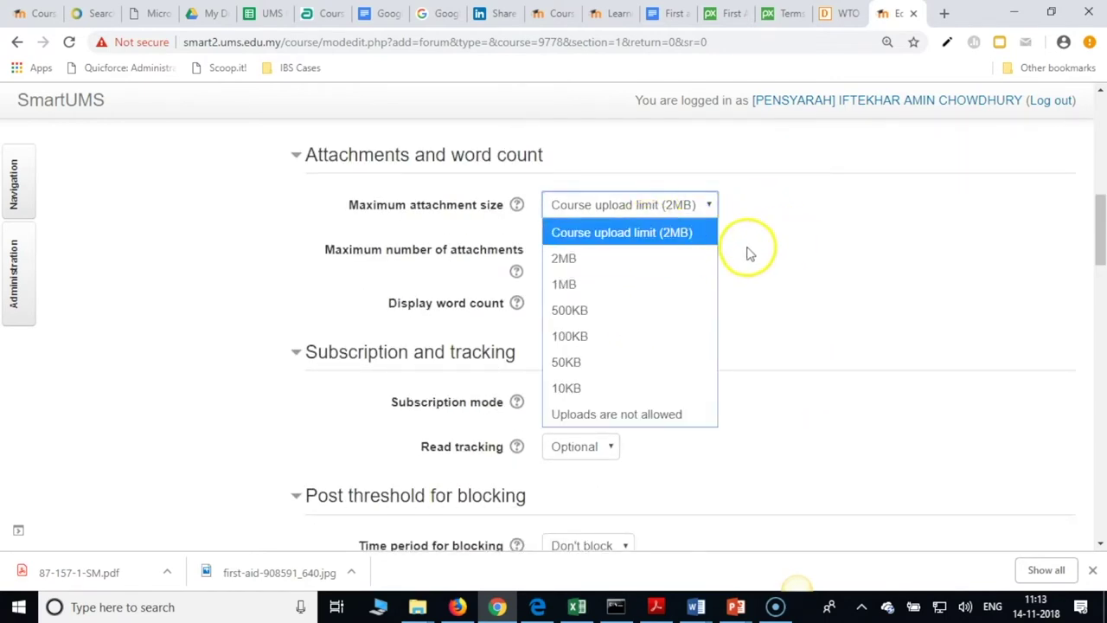
click(683, 416)
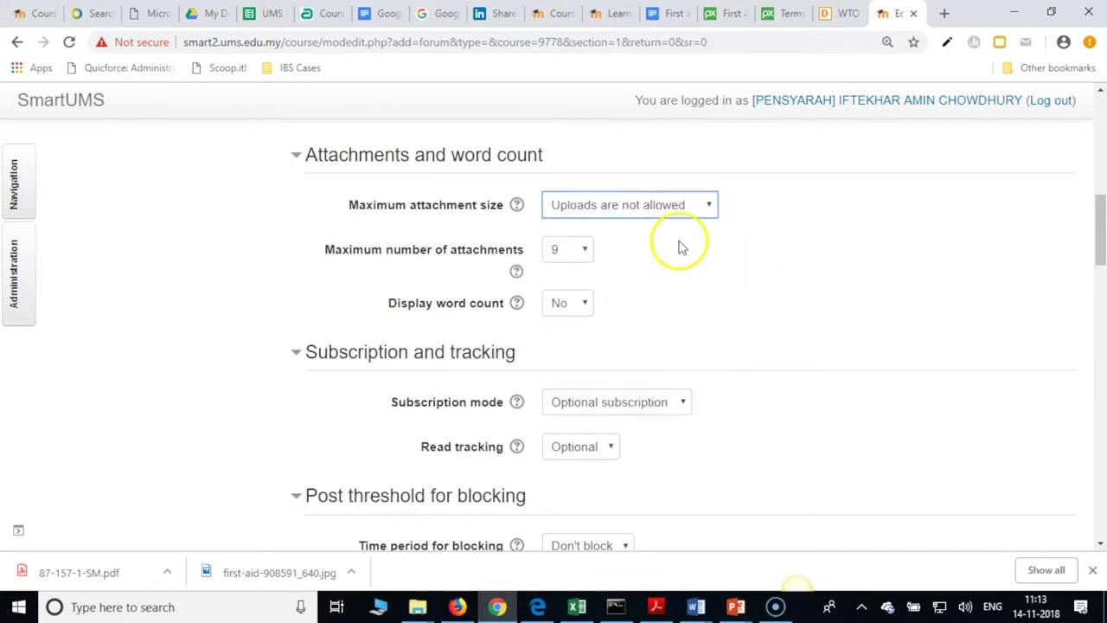
click(567, 251)
click(570, 275)
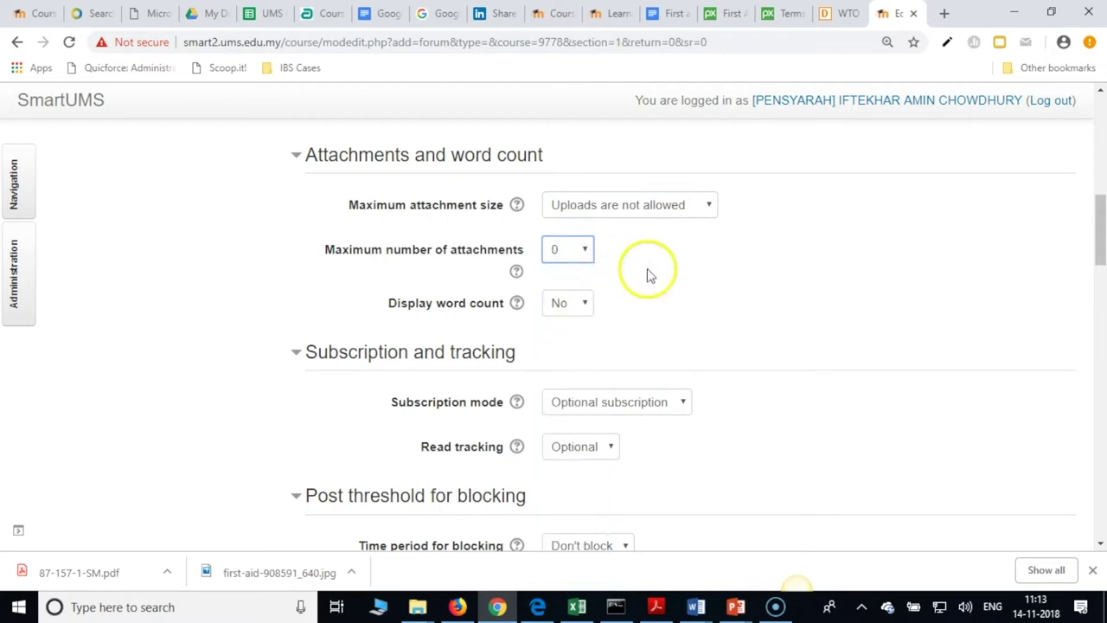
- Set Display word count to Yes for the forum's posts
click(577, 313)
click(578, 355)
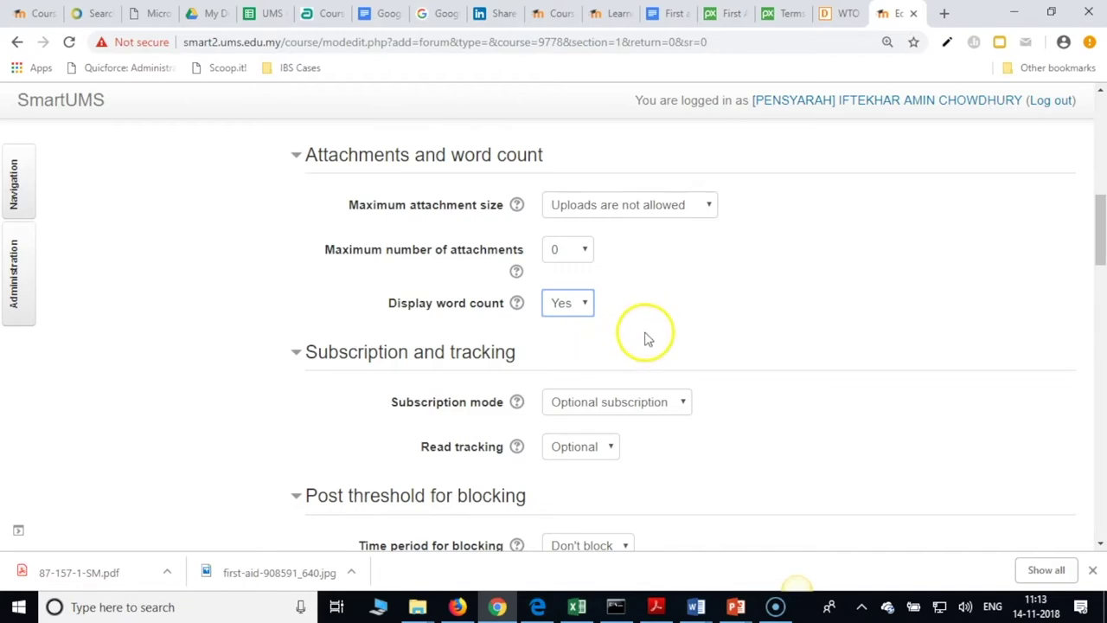
scroll(647, 337, down, 2)
scroll(644, 338, up, 2)
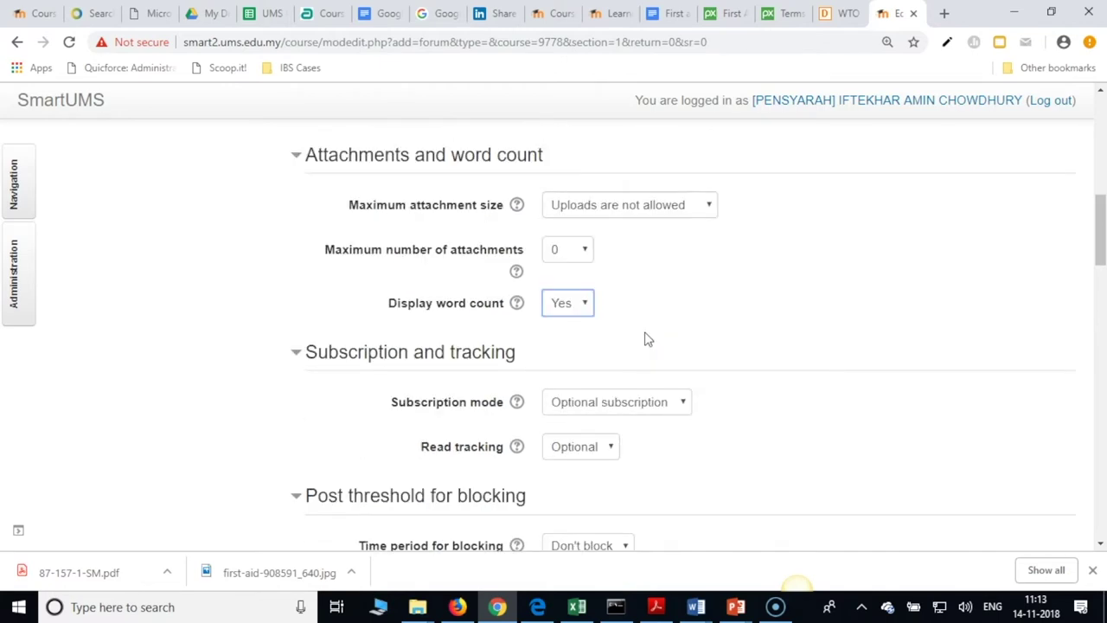
- Extend the description's second paragraph so that it ends with "in no more than 250 words."
scroll(644, 338, up, 4)
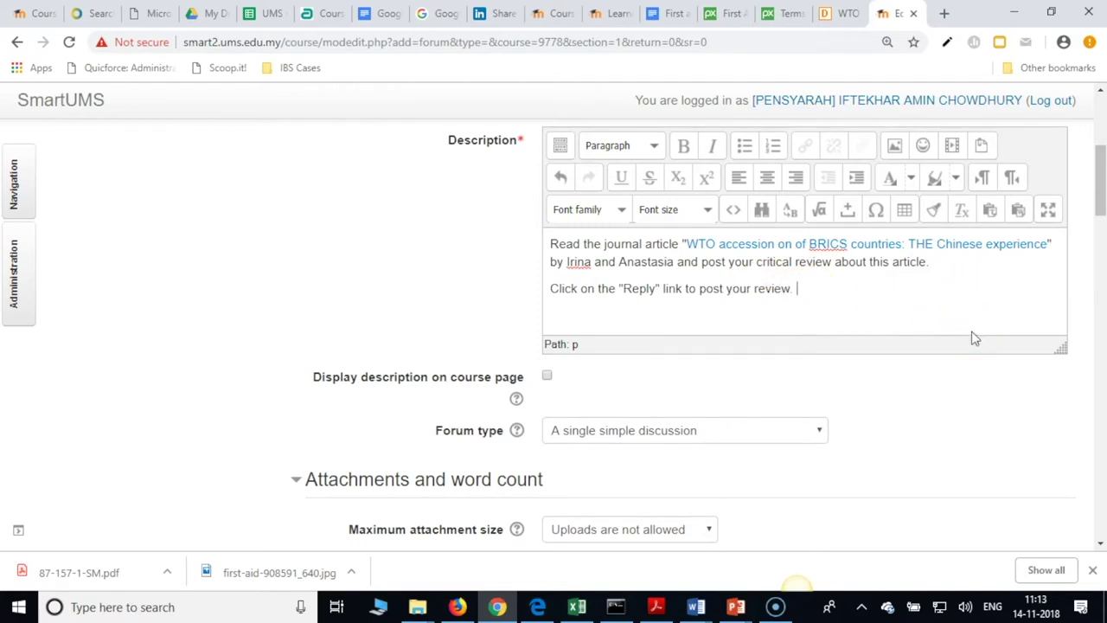
scroll(856, 368, down, 4)
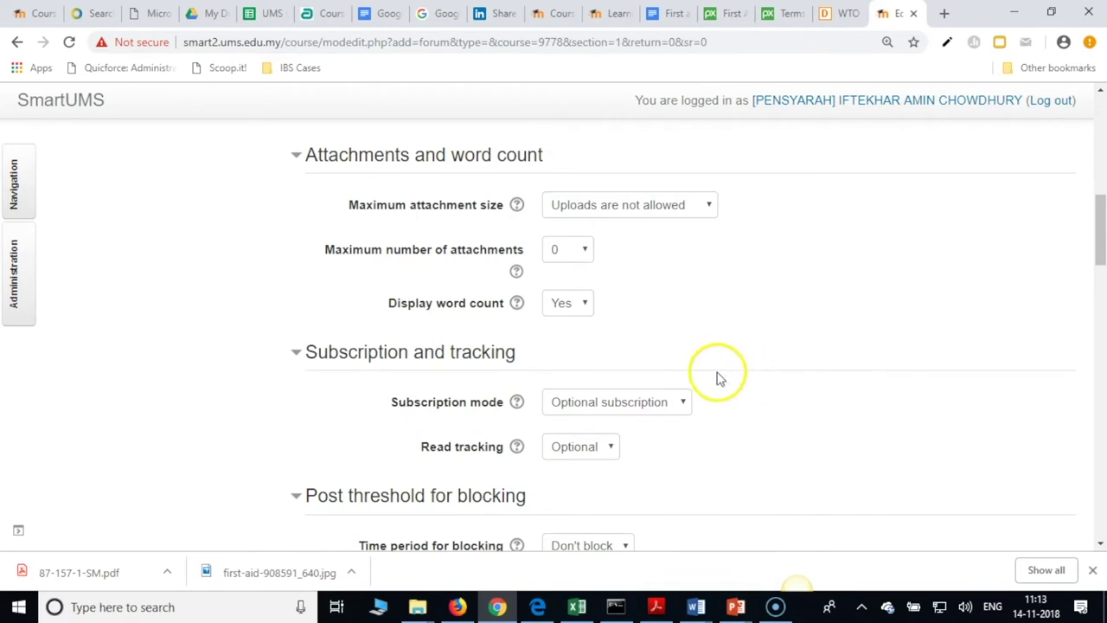
scroll(603, 439, down, 2)
scroll(603, 439, up, 6)
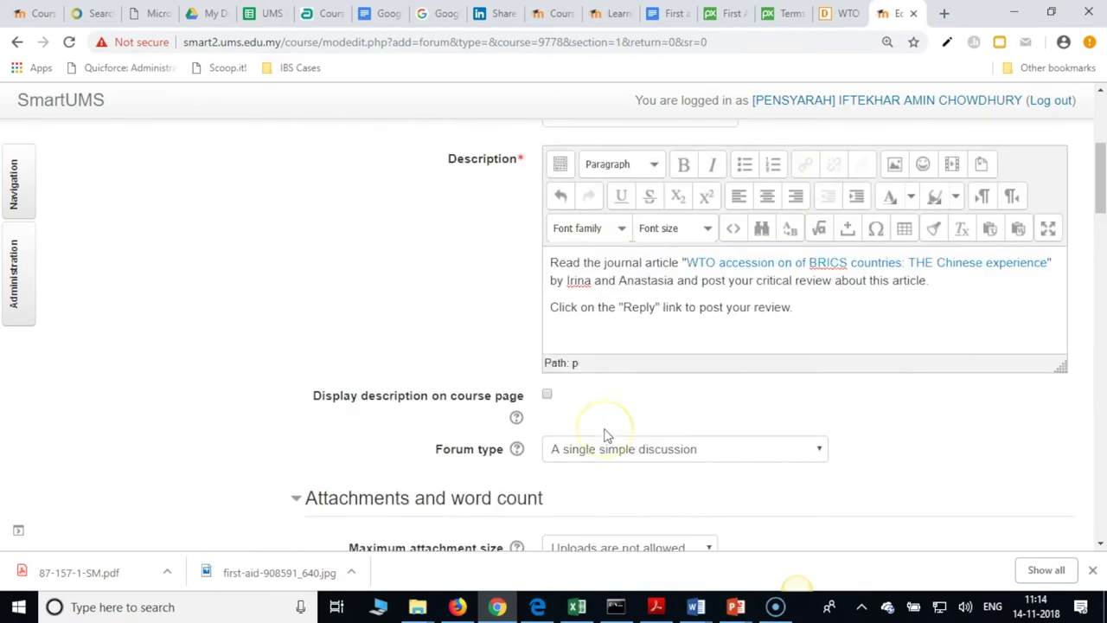
click(797, 372)
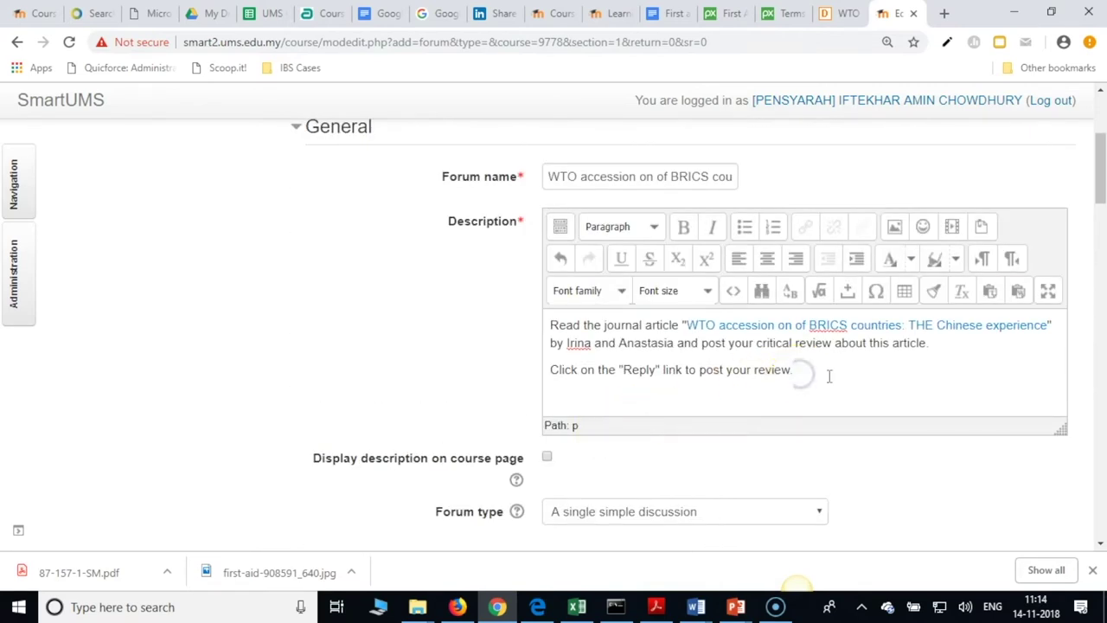
key(BackSpace)
text(in no more than)
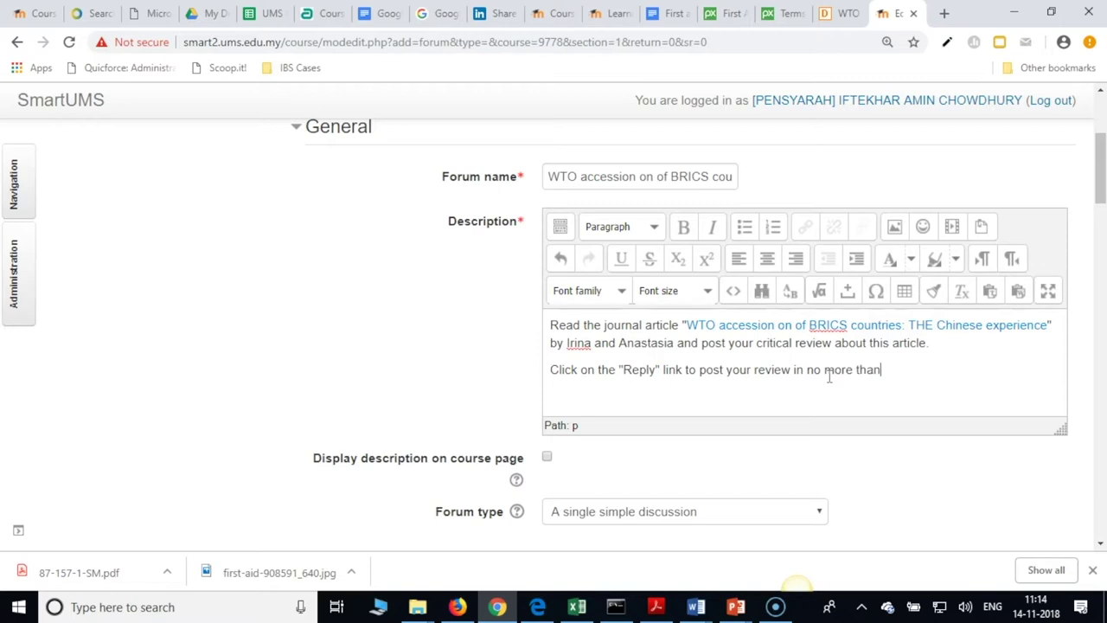
text( 2t50 words)
key(Delete)
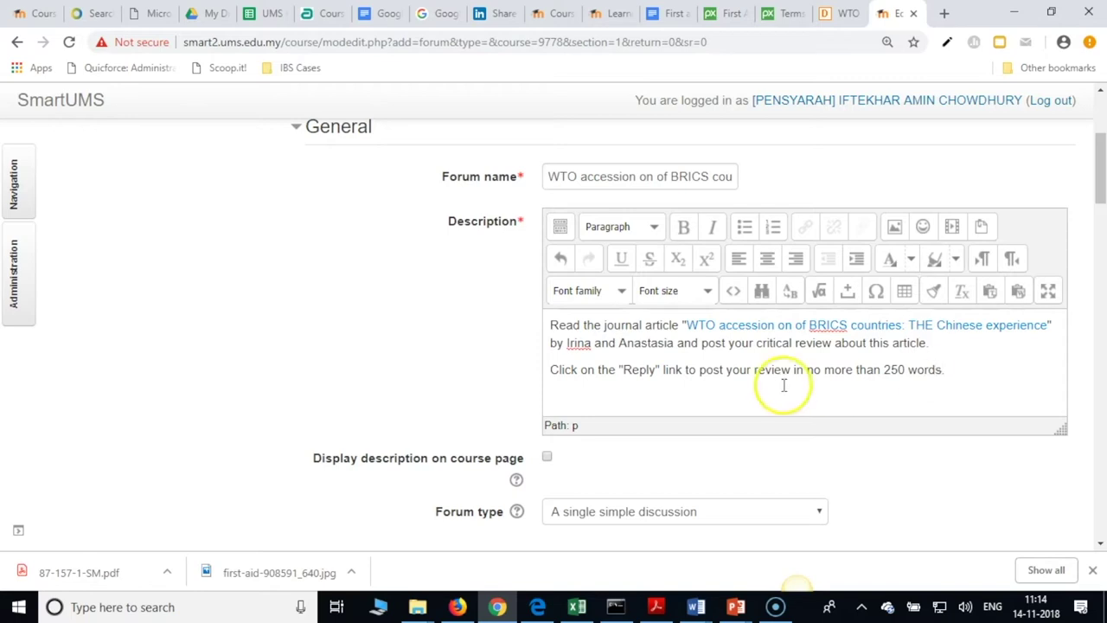
- Set the forum's subscription mode to "Forced subscription"
scroll(783, 383, down, 2)
scroll(781, 387, down, 4)
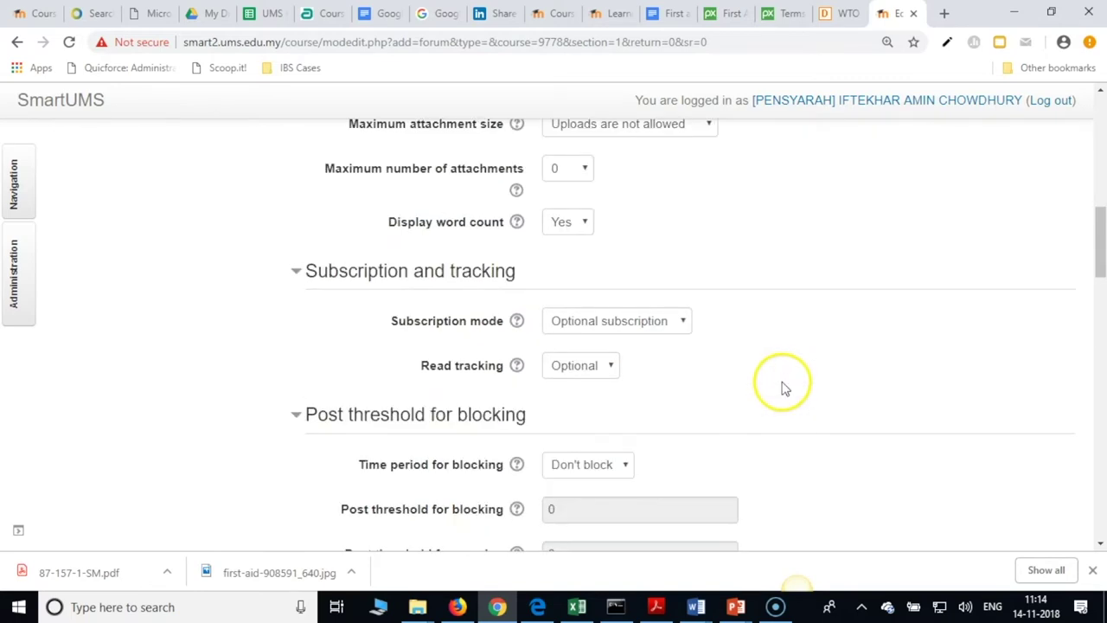
scroll(801, 383, down, 2)
scroll(801, 383, up, 2)
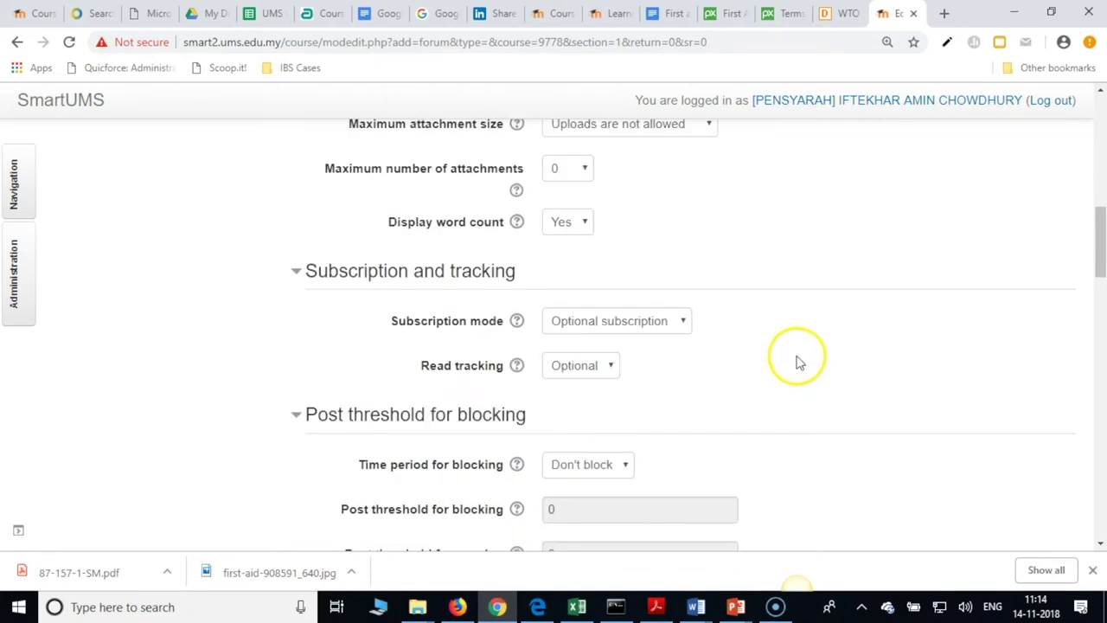
click(634, 321)
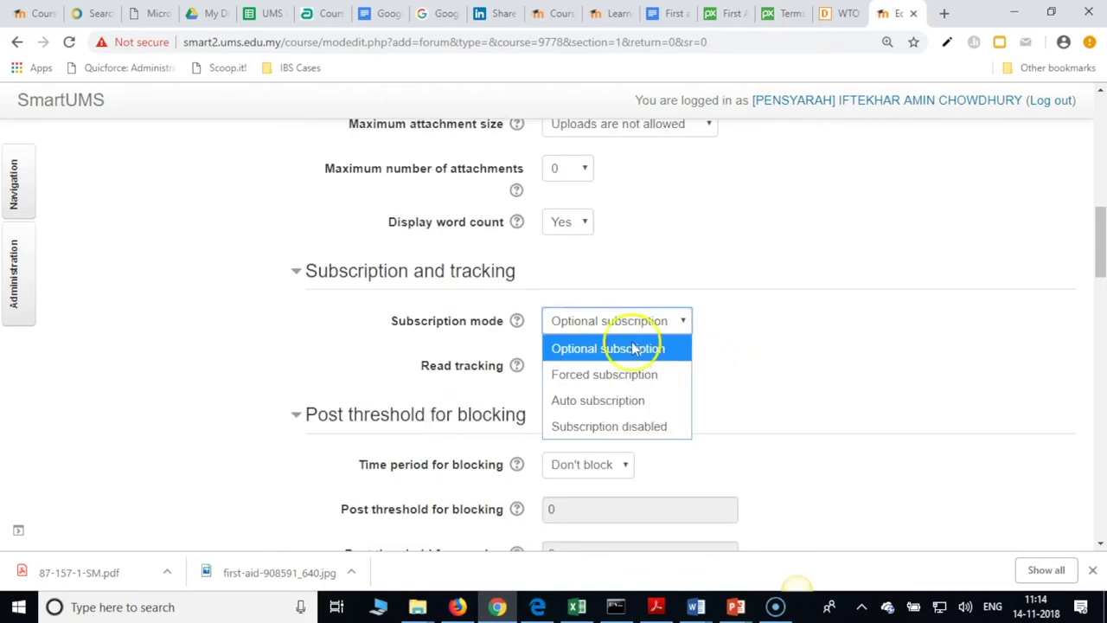
click(631, 374)
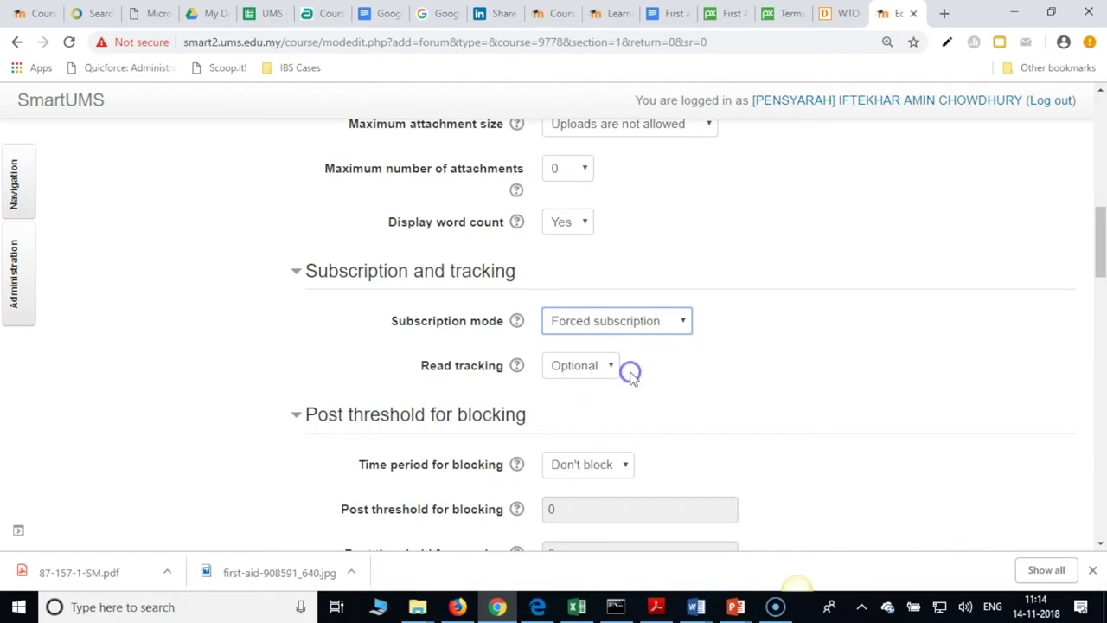
- Examine the forum's blocking, grade and ratings settings, including the available aggregate types for ratings
scroll(634, 373, down, 1)
click(618, 329)
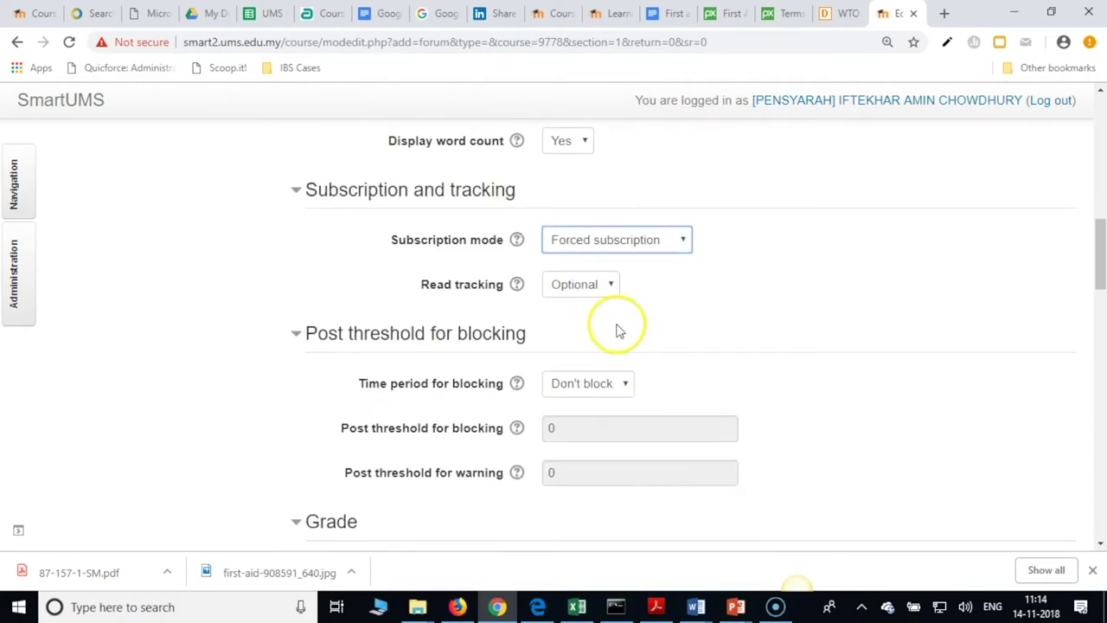
scroll(617, 329, down, 4)
click(649, 316)
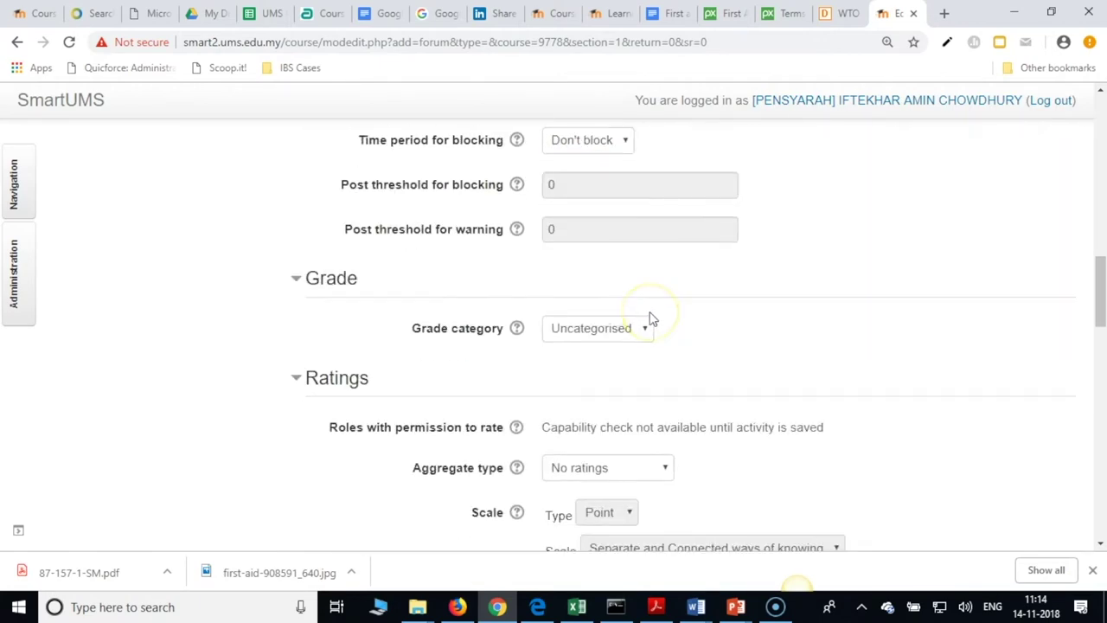
scroll(653, 318, down, 3)
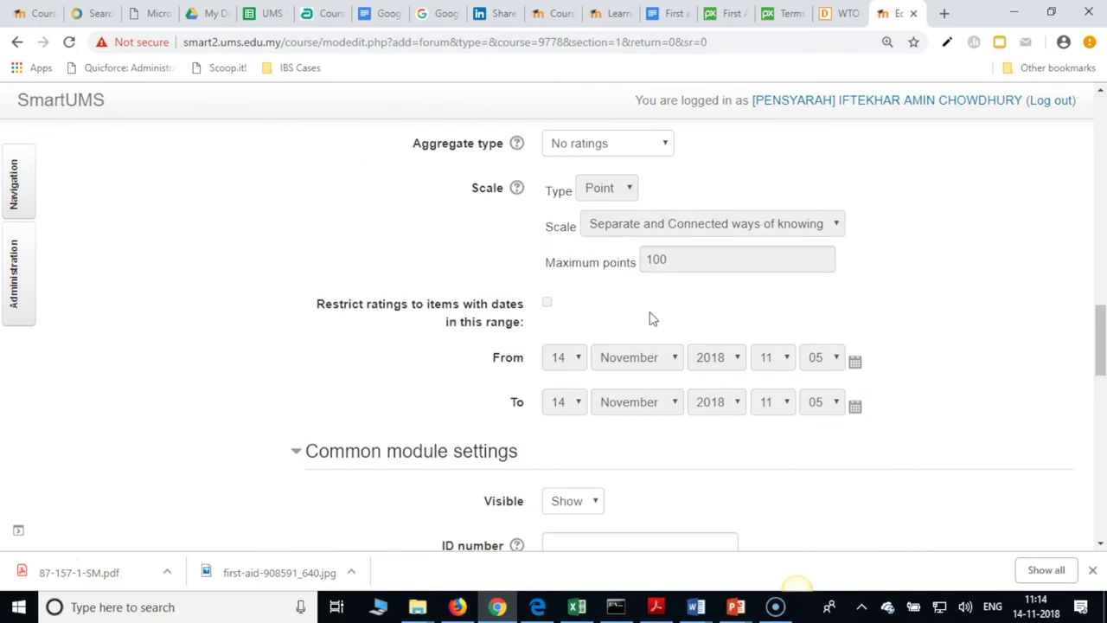
scroll(654, 317, up, 2)
click(735, 321)
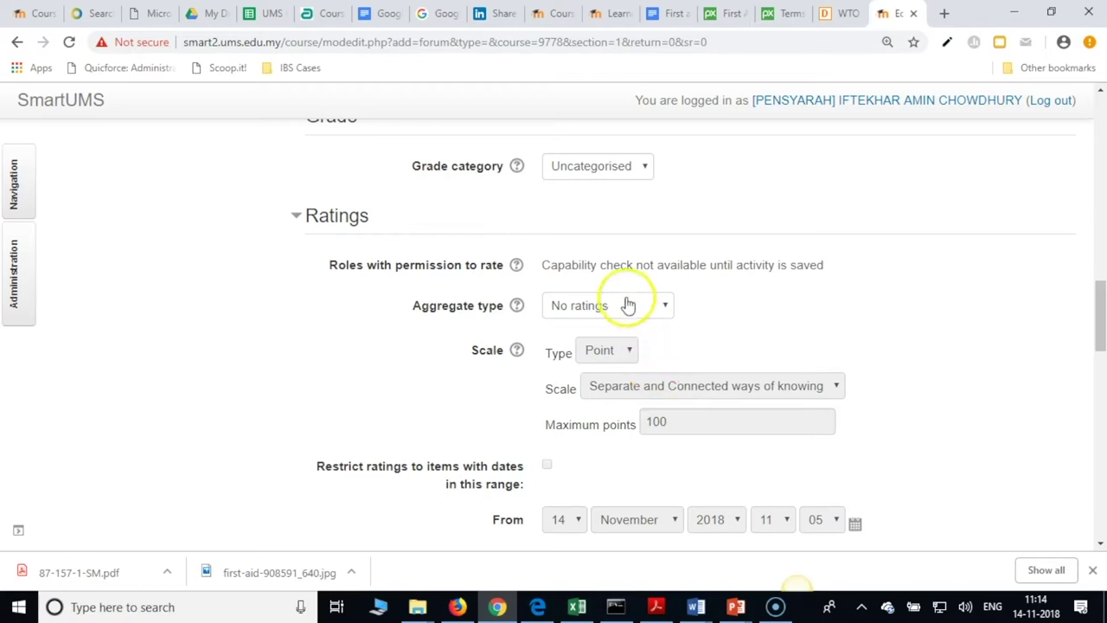
click(659, 313)
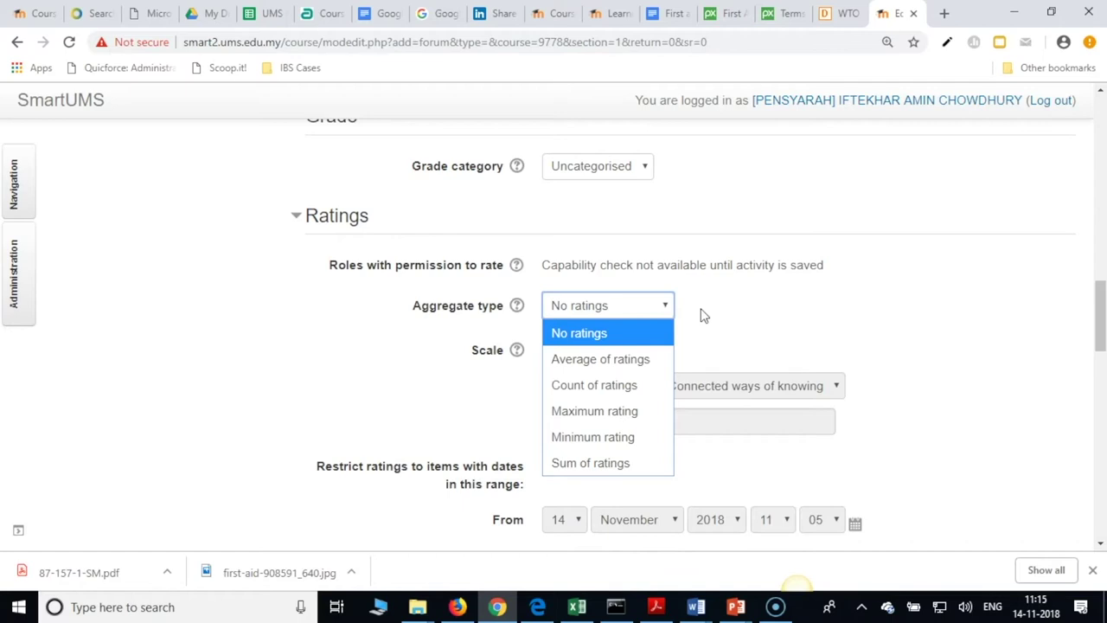
click(701, 312)
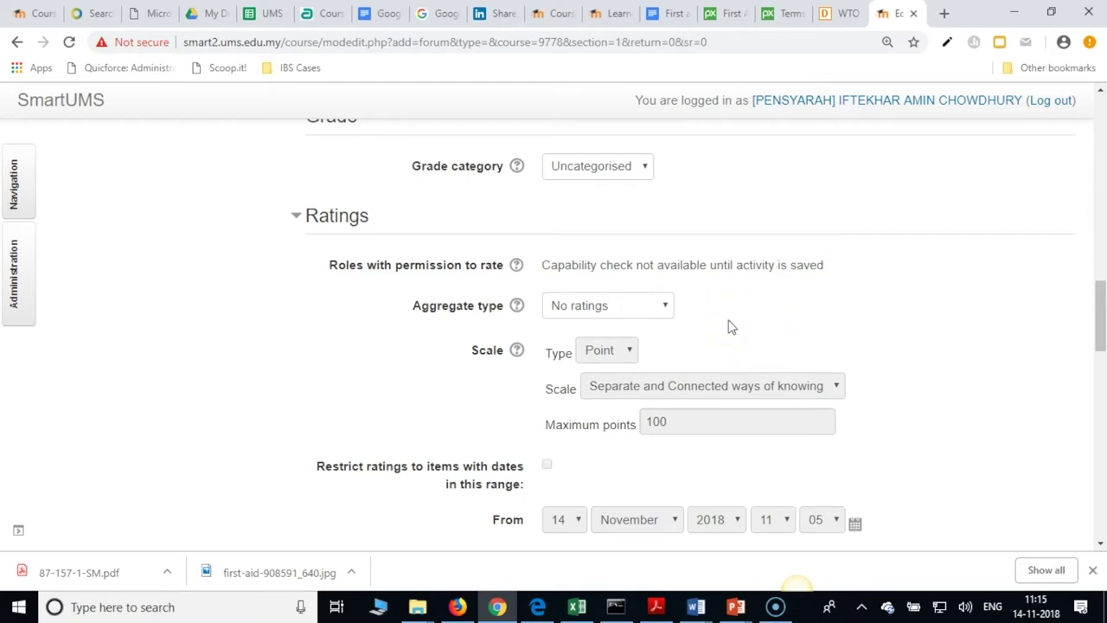
- Set the ratings aggregate type to "Maximum rating" with a maximum of 5 points
click(663, 311)
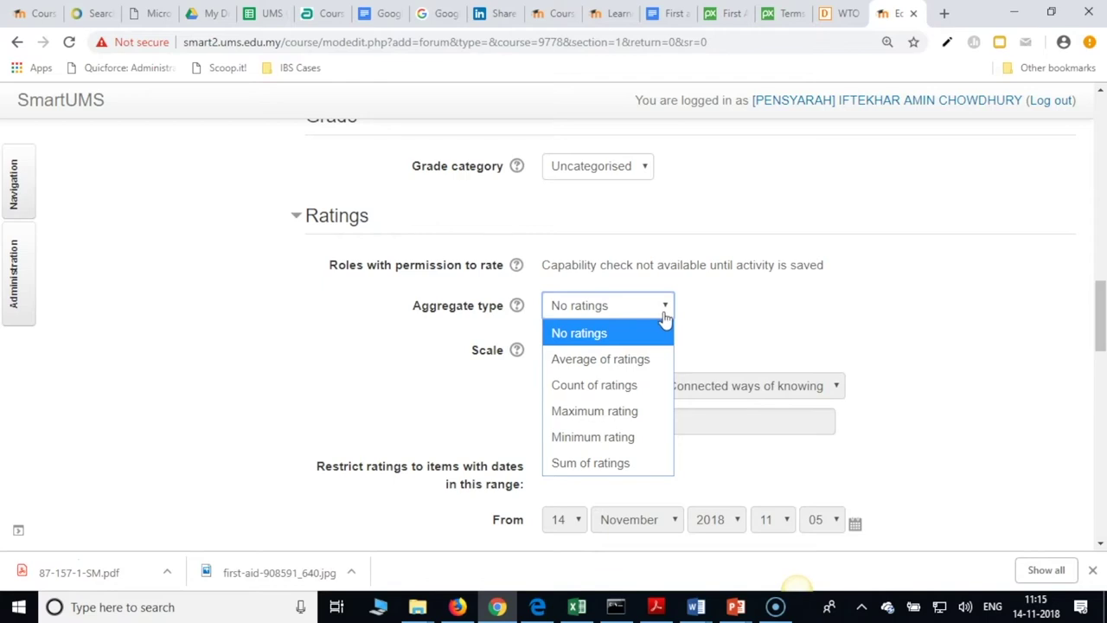
click(612, 415)
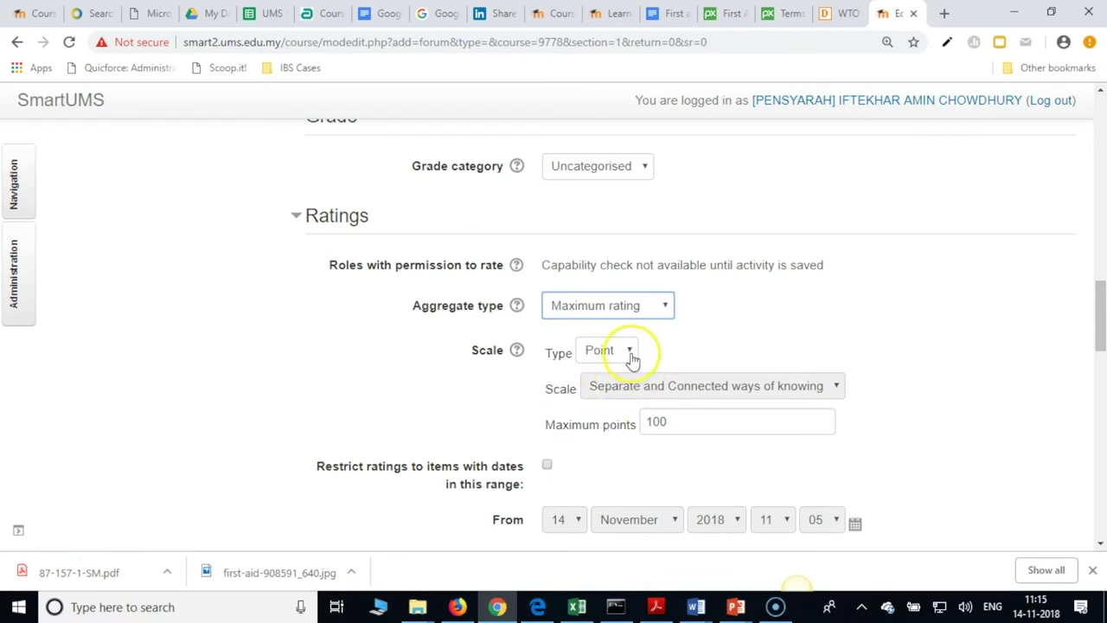
click(540, 423)
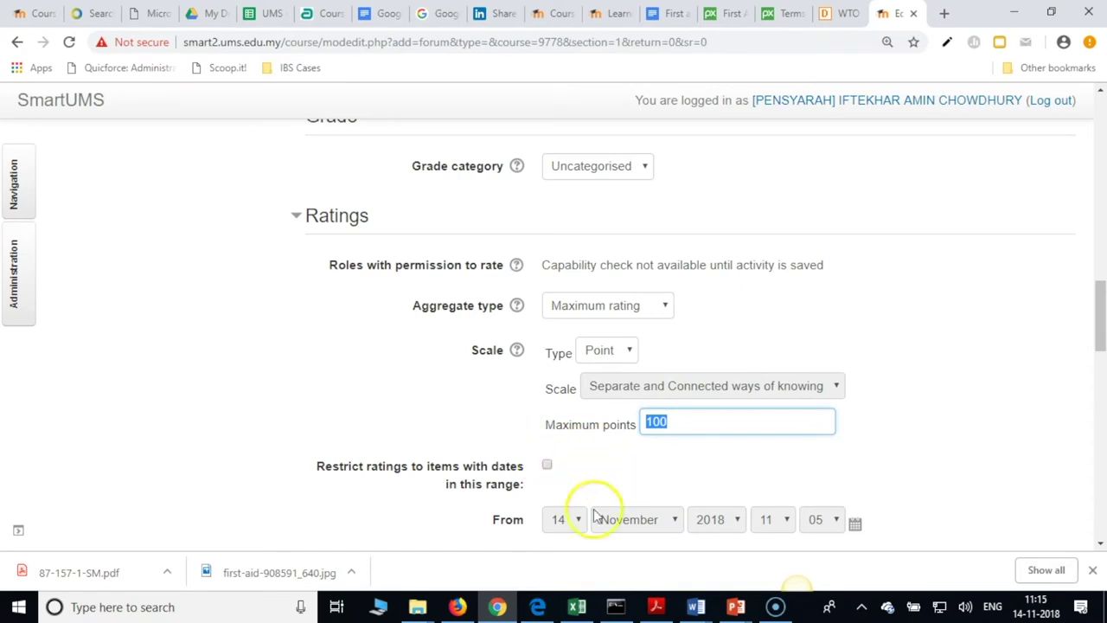
click(691, 422)
key(BackSpace)
key(BackSpace)
key(BackSpace)
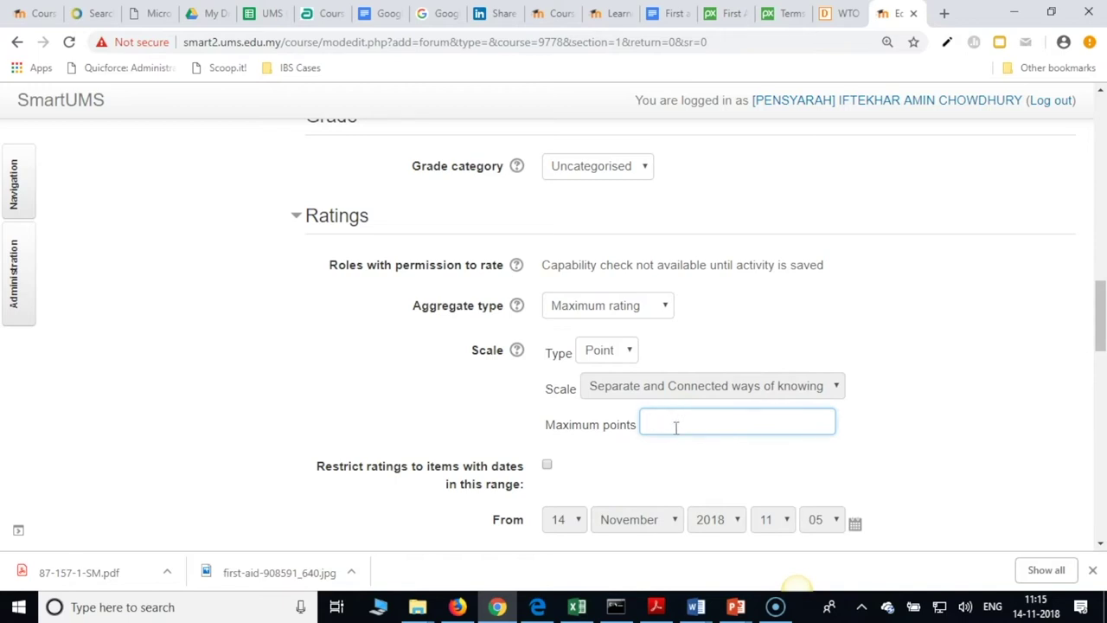
text(5)
- Set the time period for blocking to 1 Week in the post threshold settings
scroll(676, 367, down, 1)
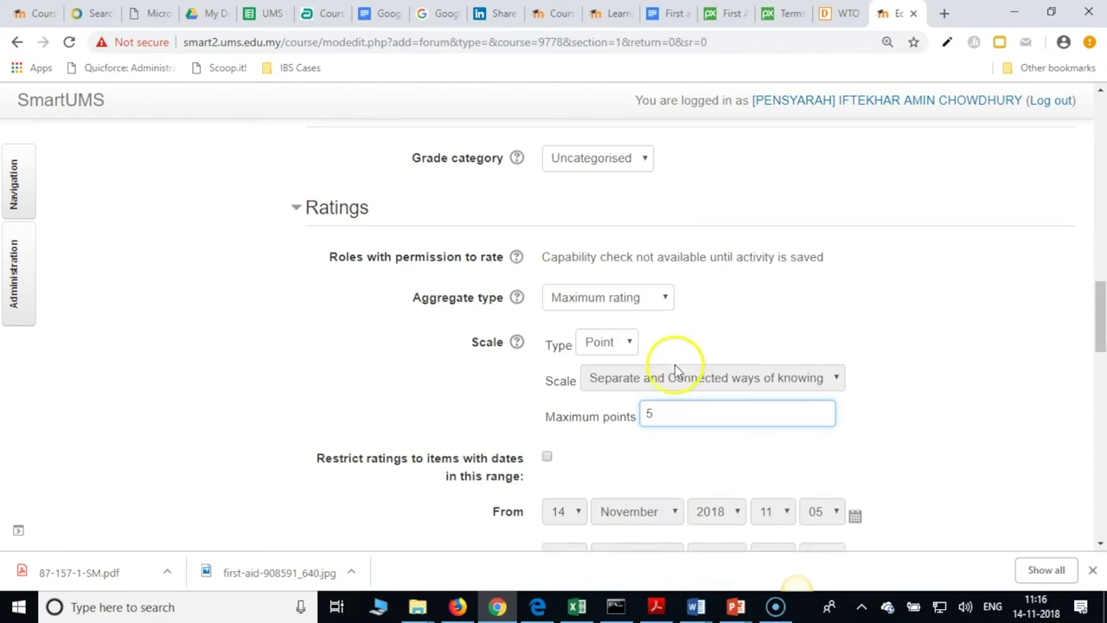
scroll(674, 364, down, 6)
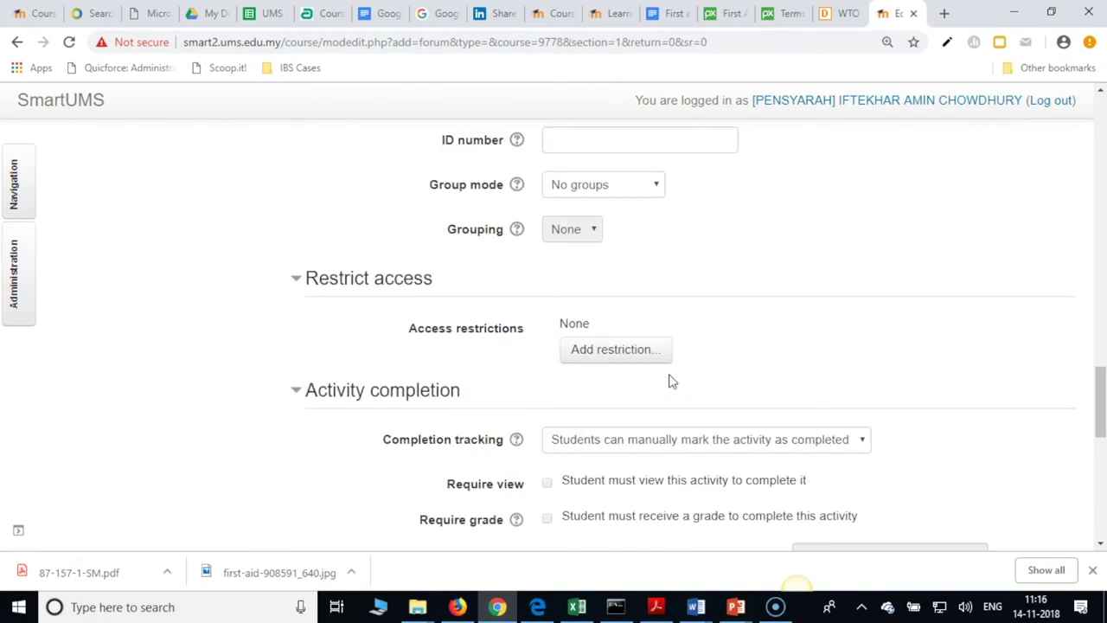
scroll(673, 382, up, 15)
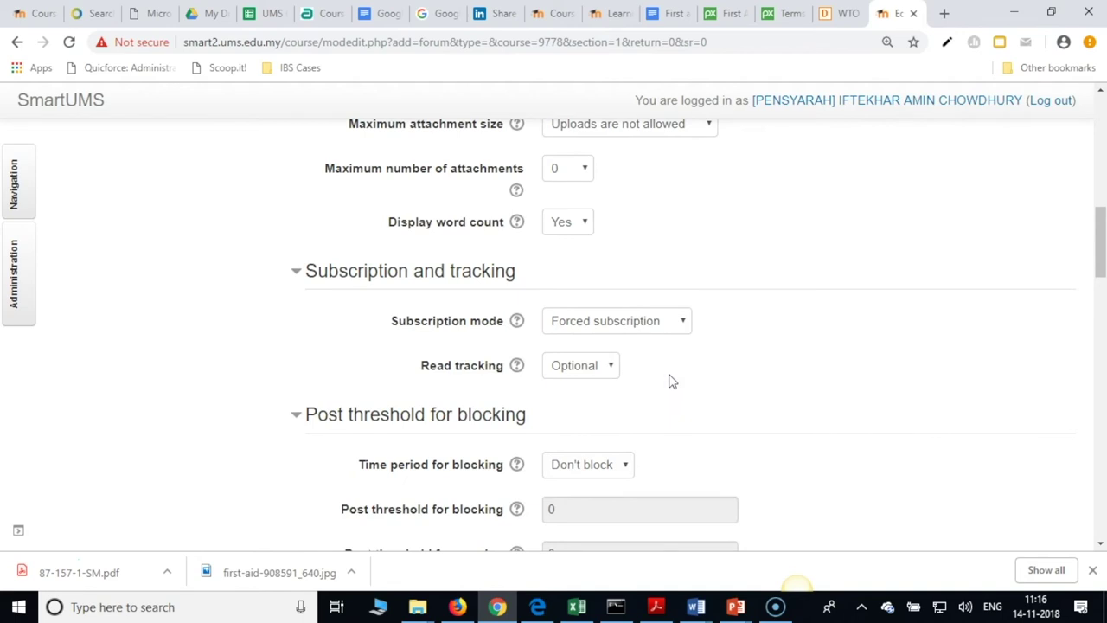
scroll(673, 381, up, 3)
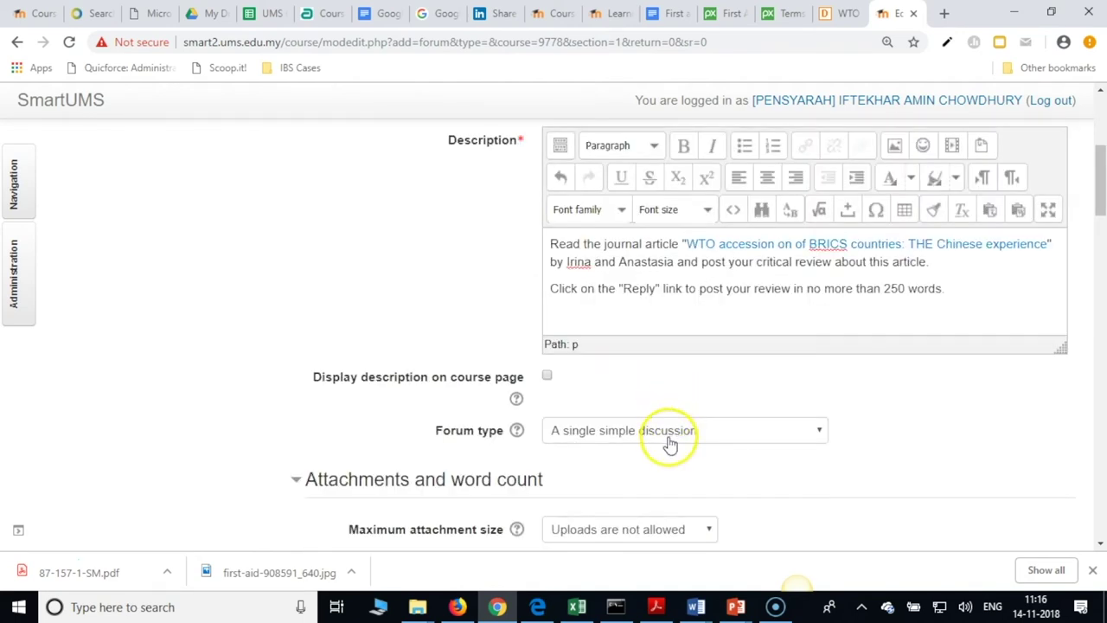
scroll(670, 439, down, 5)
scroll(670, 441, down, 2)
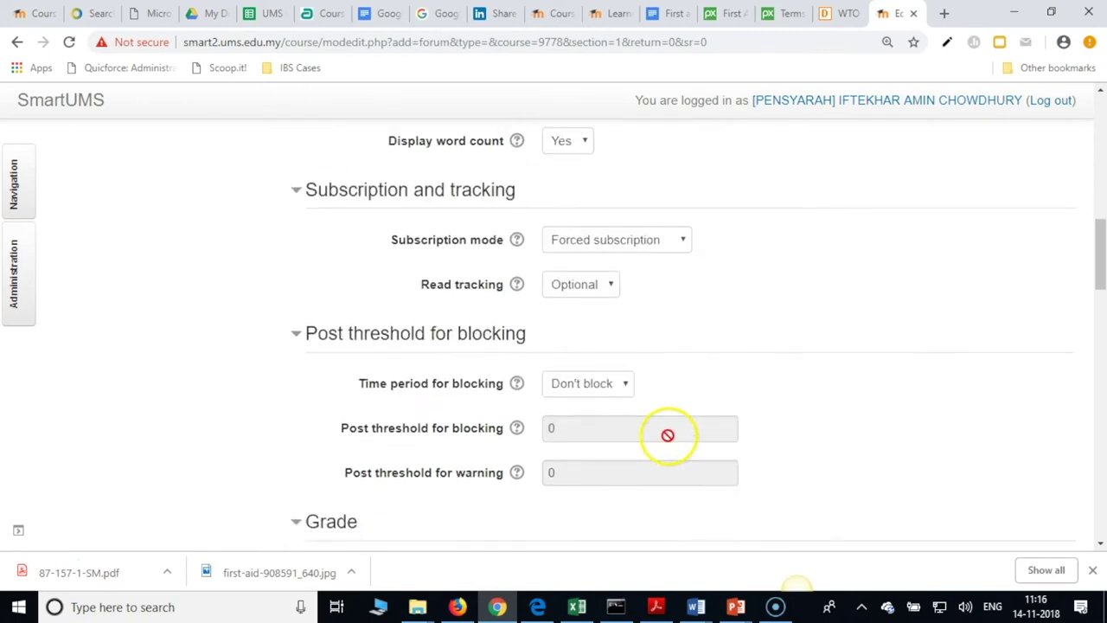
click(620, 311)
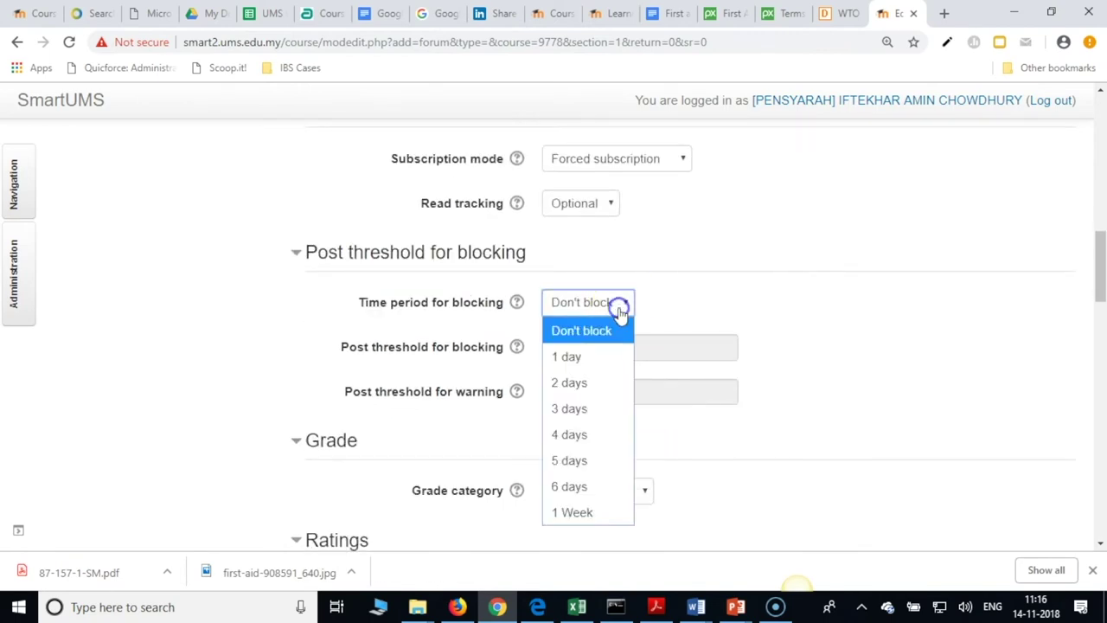
click(667, 316)
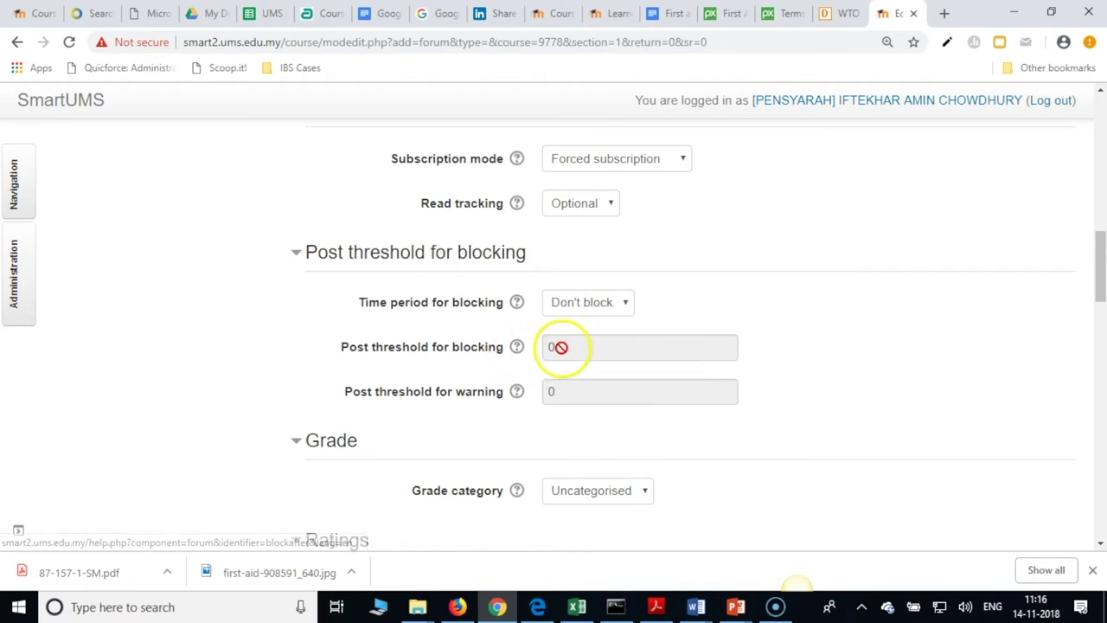
click(585, 305)
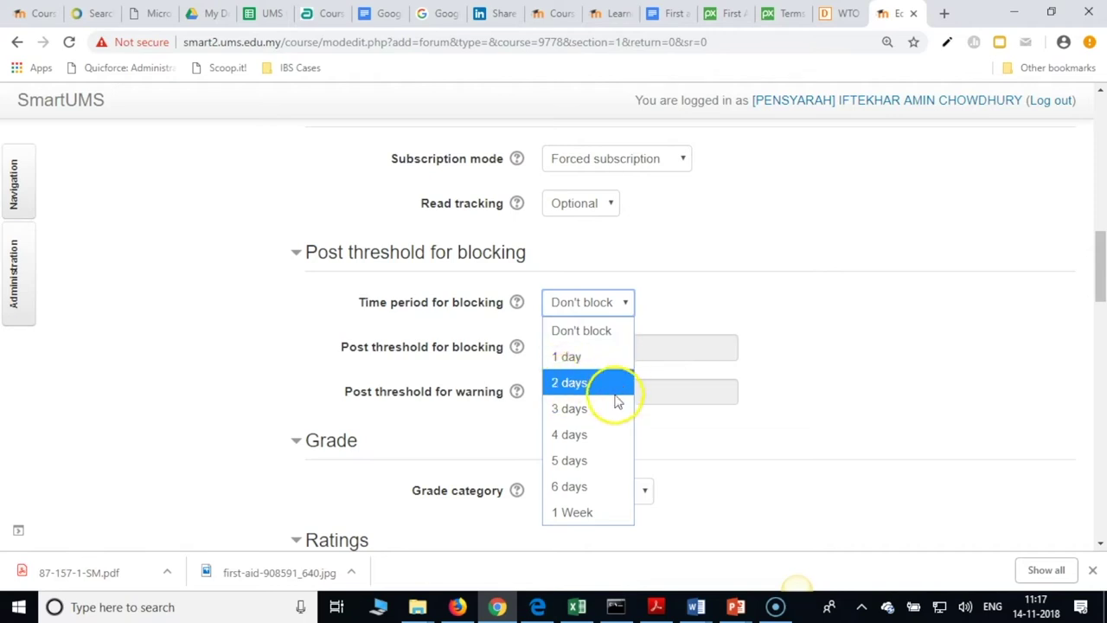
click(558, 511)
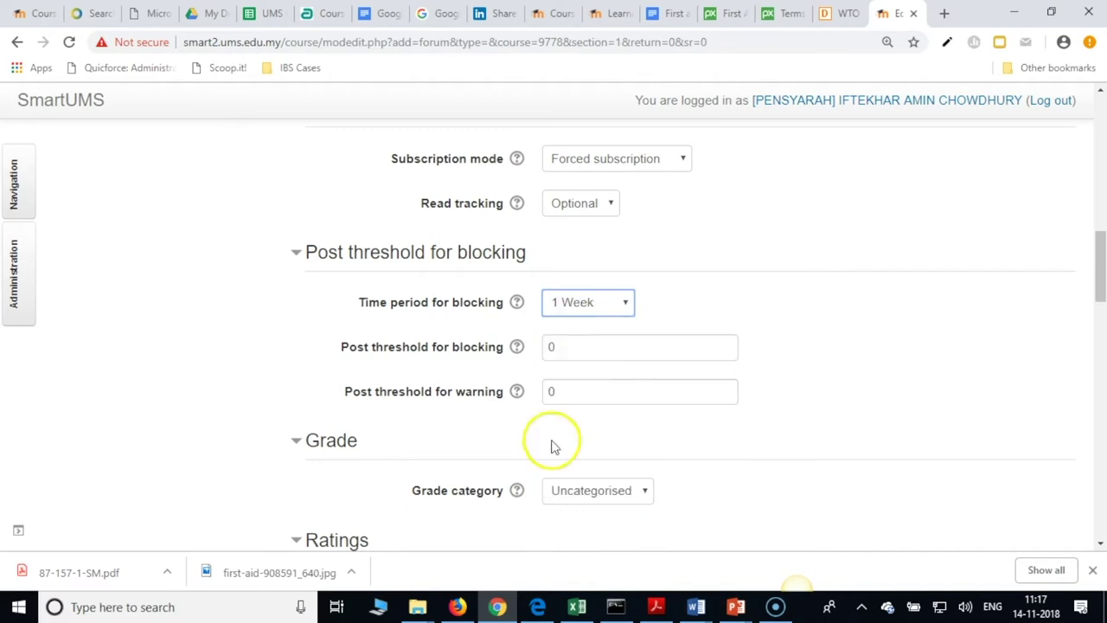
- Read the help for the post threshold for blocking and set this threshold to 1
key(Tab)
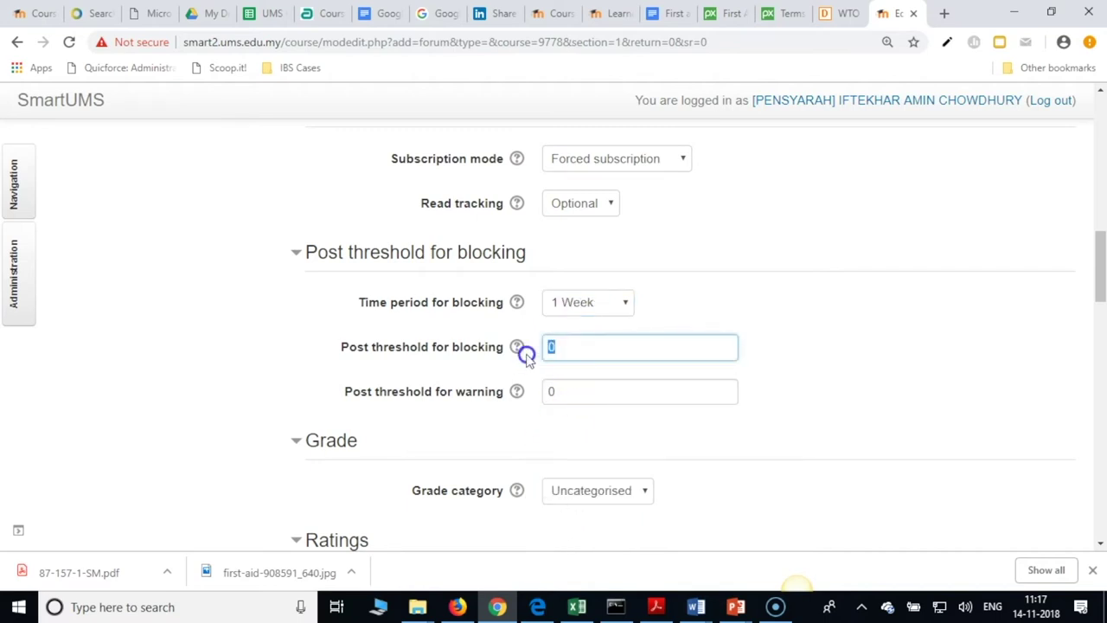
click(517, 346)
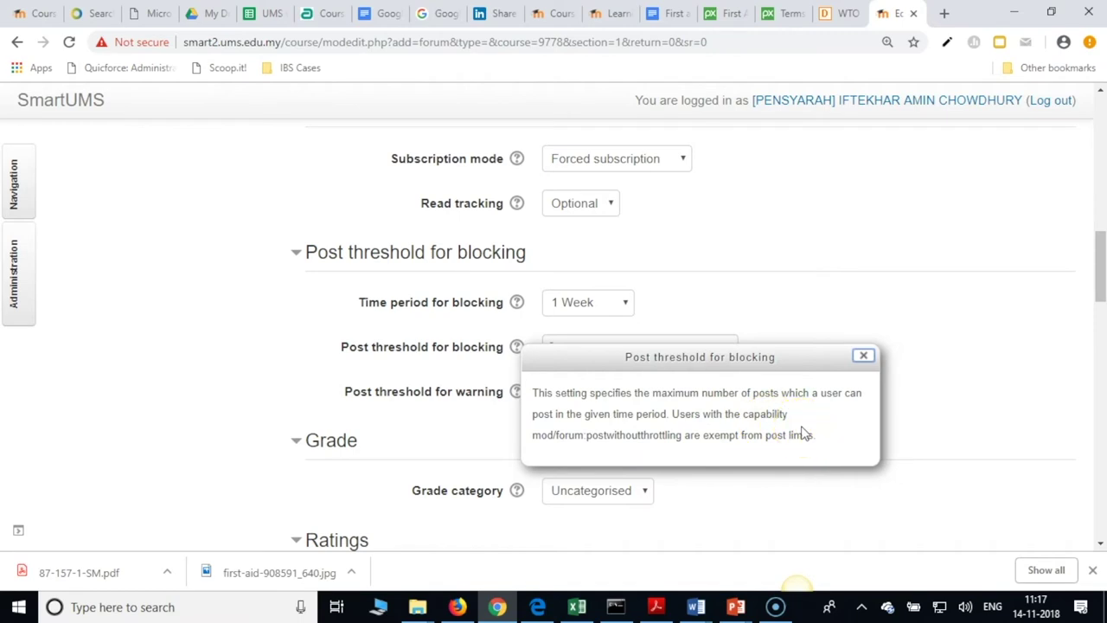
click(581, 325)
double_click(588, 352)
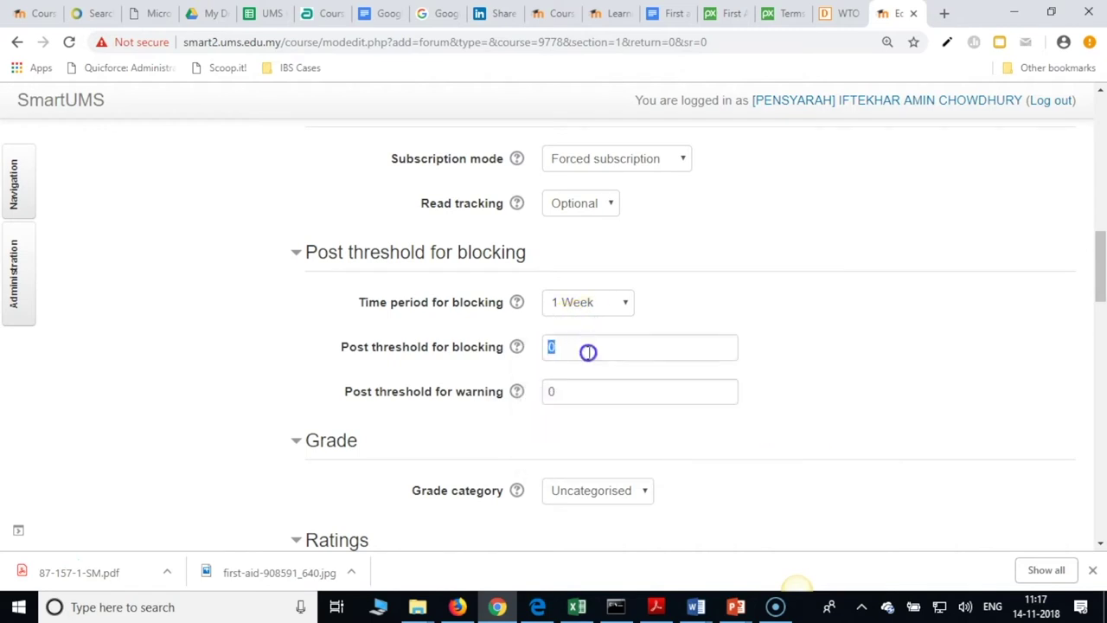
text(1)
click(463, 373)
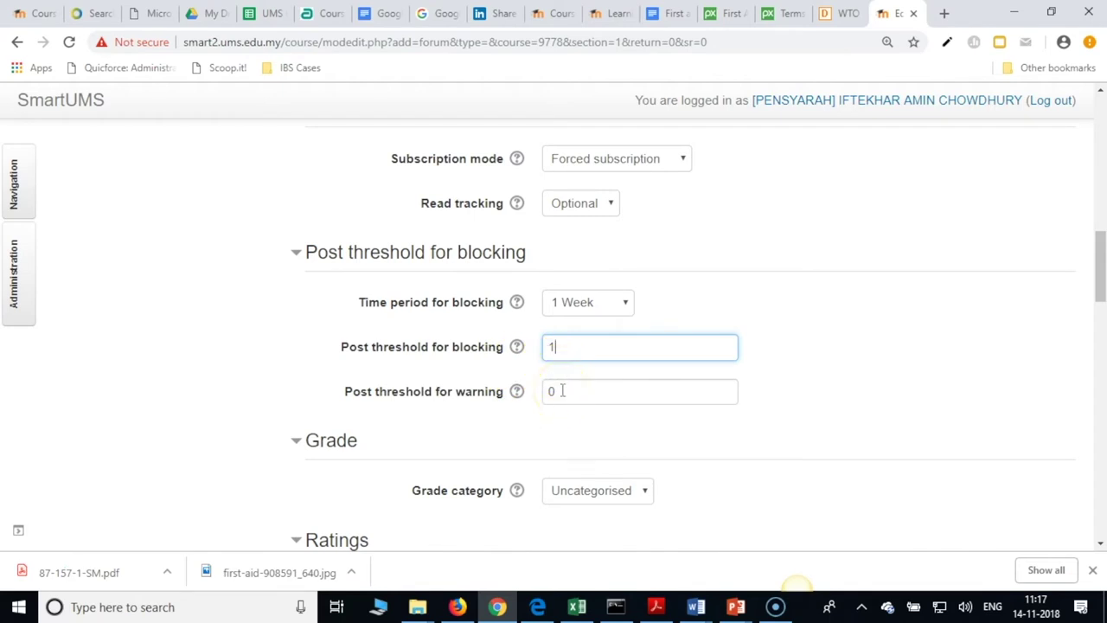
click(482, 346)
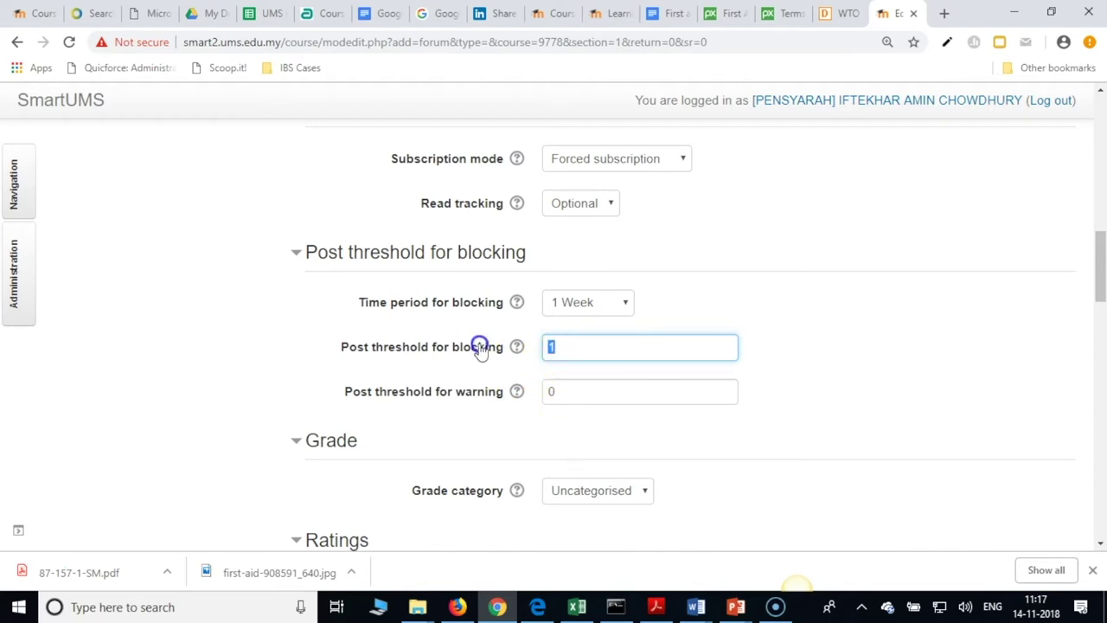
- Read the help for the post threshold for warning and set this threshold to 1
click(516, 390)
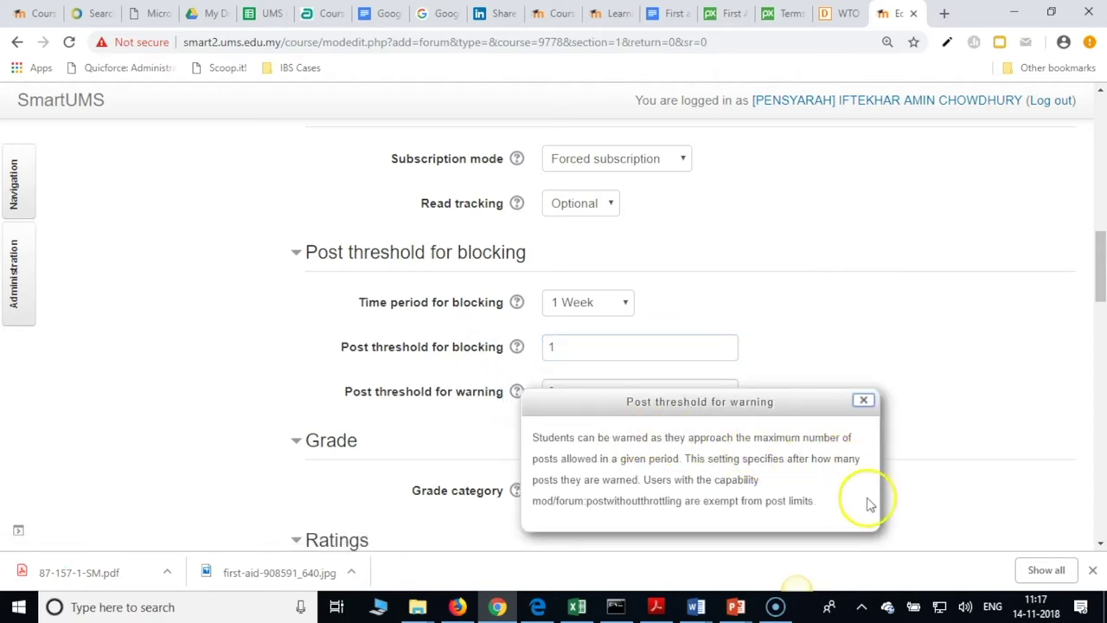
click(865, 402)
double_click(551, 394)
text(1)
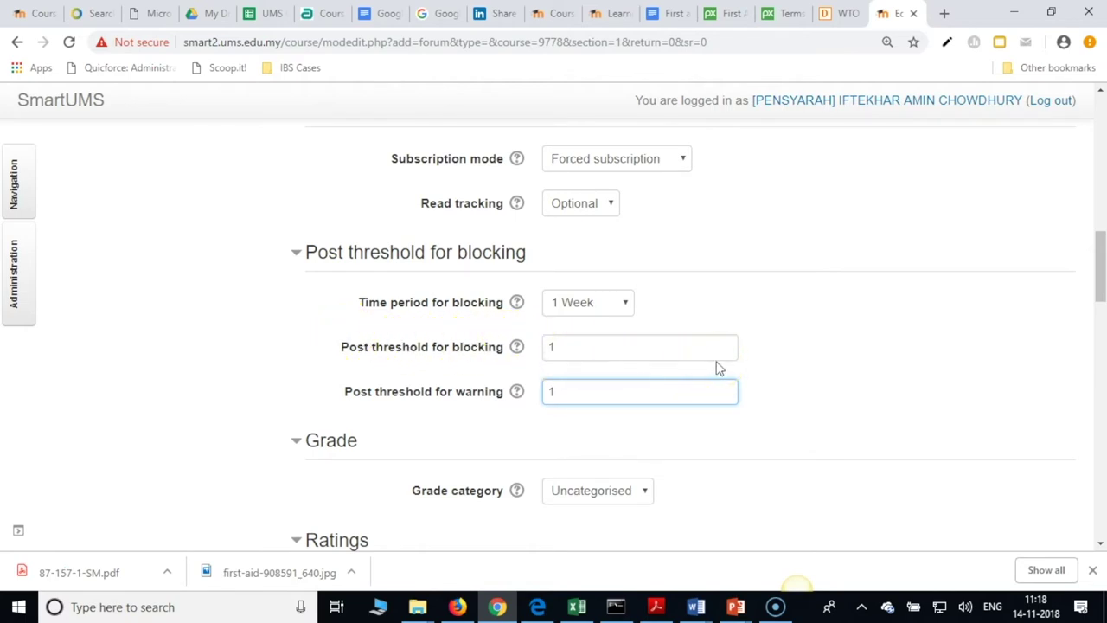
scroll(700, 370, down, 1)
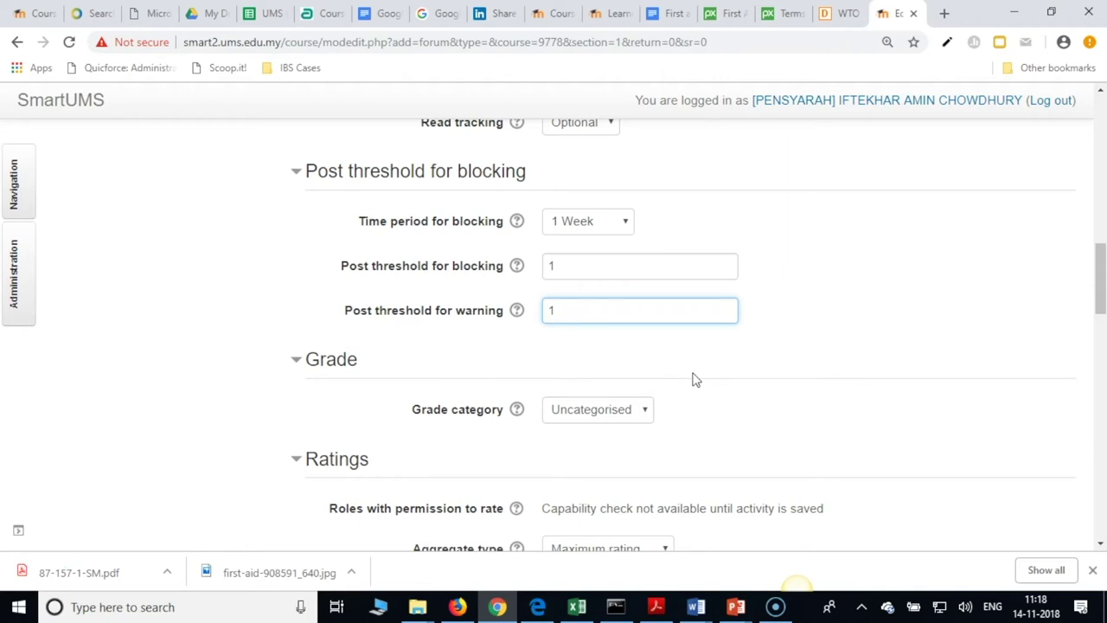
click(581, 309)
- Try restricting ratings to items with dates in a given range, and turn the restriction back off
scroll(593, 371, down, 3)
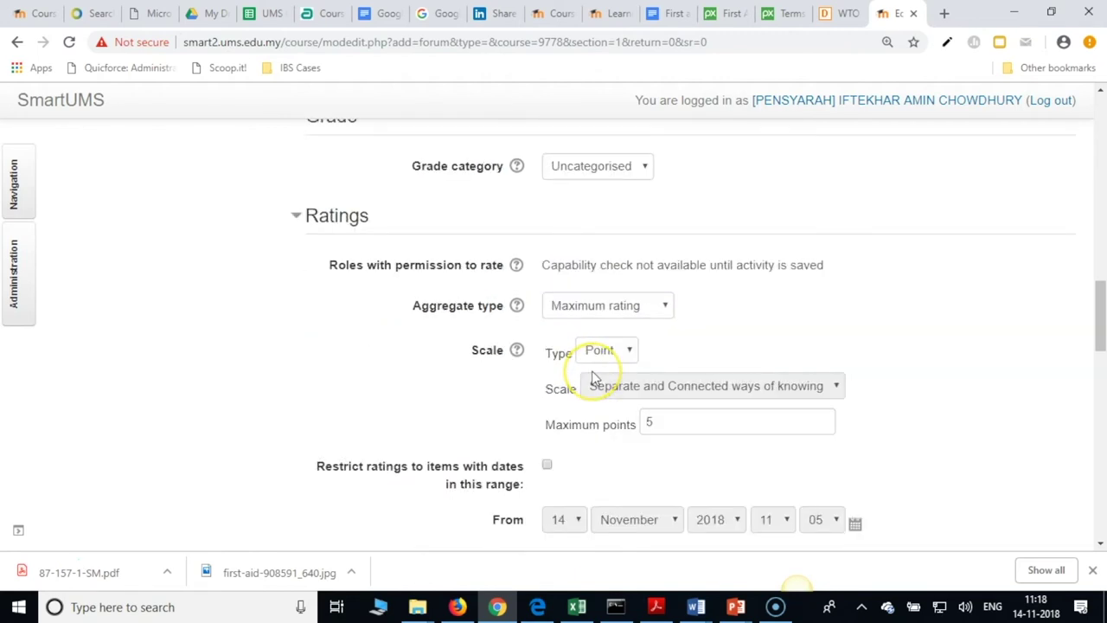
scroll(593, 379, down, 3)
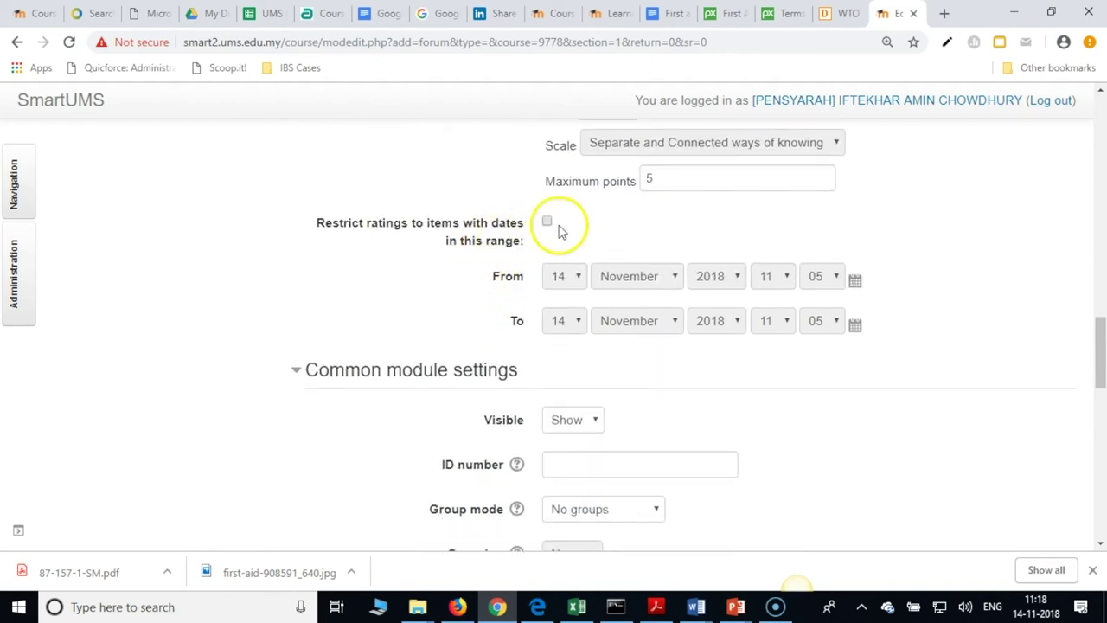
click(546, 222)
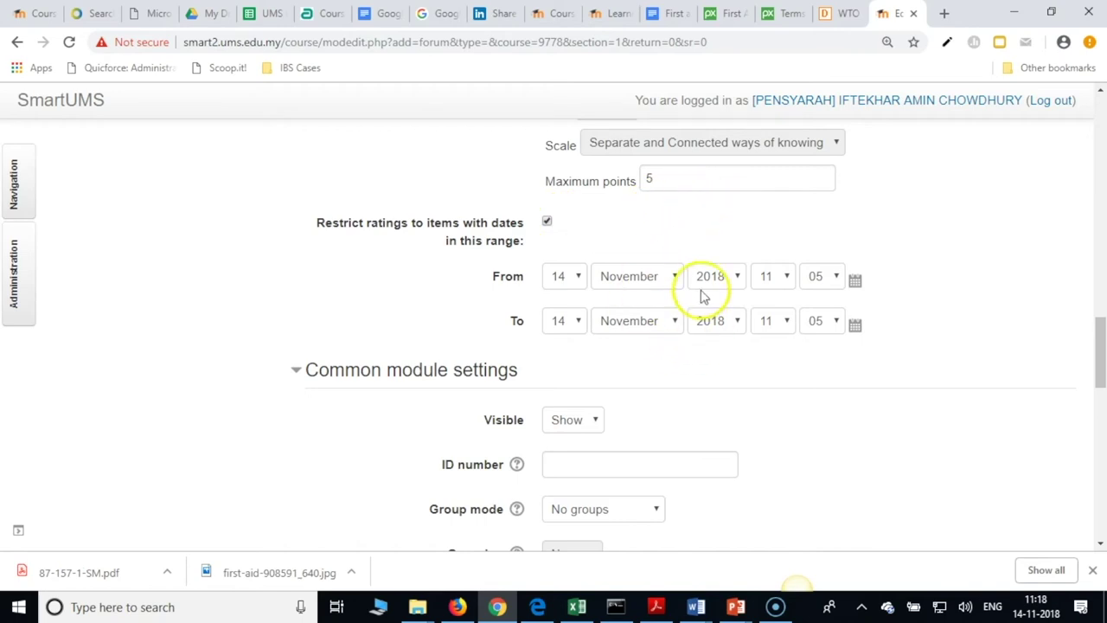
click(548, 224)
- Set completion tracking to "Show activity as complete when conditions are met" and require students to post 1 reply
scroll(648, 395, down, 2)
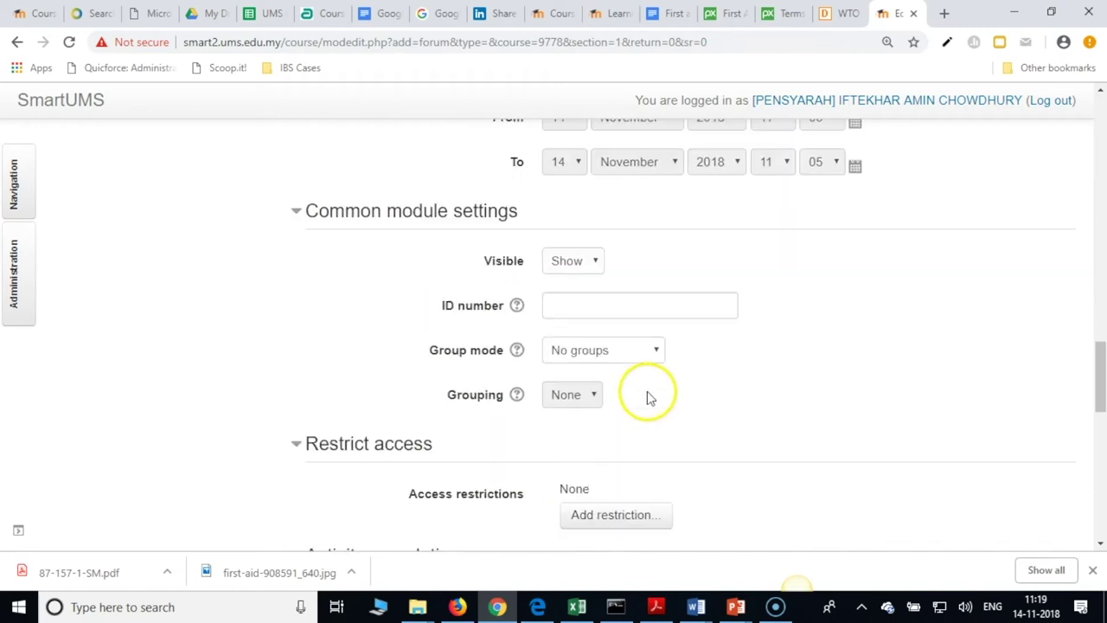
scroll(651, 402, down, 1)
scroll(651, 404, down, 2)
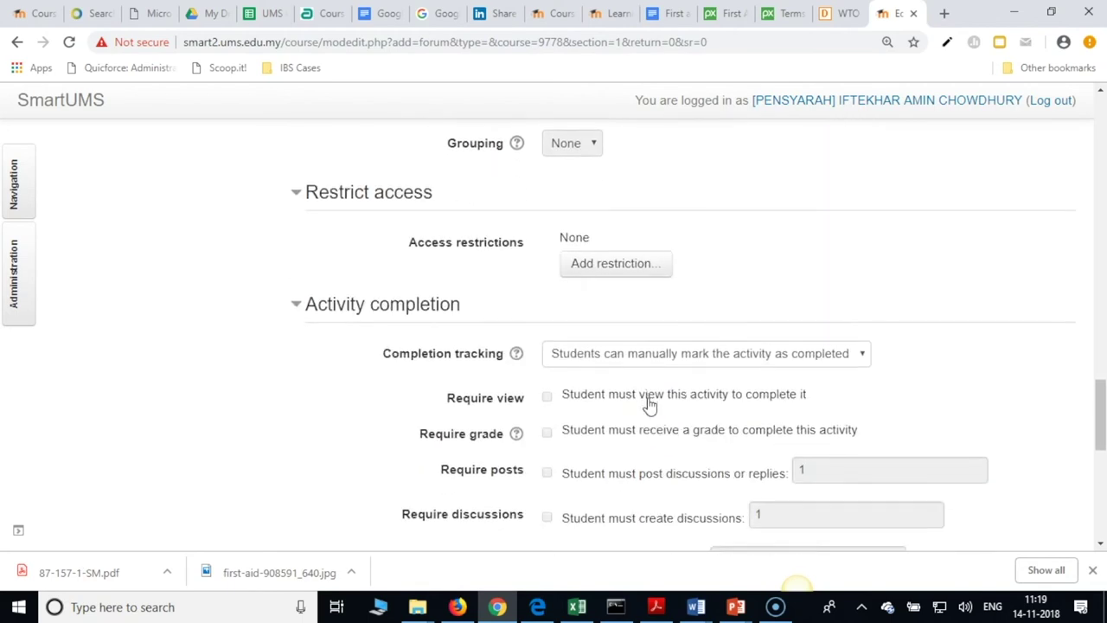
scroll(649, 404, down, 1)
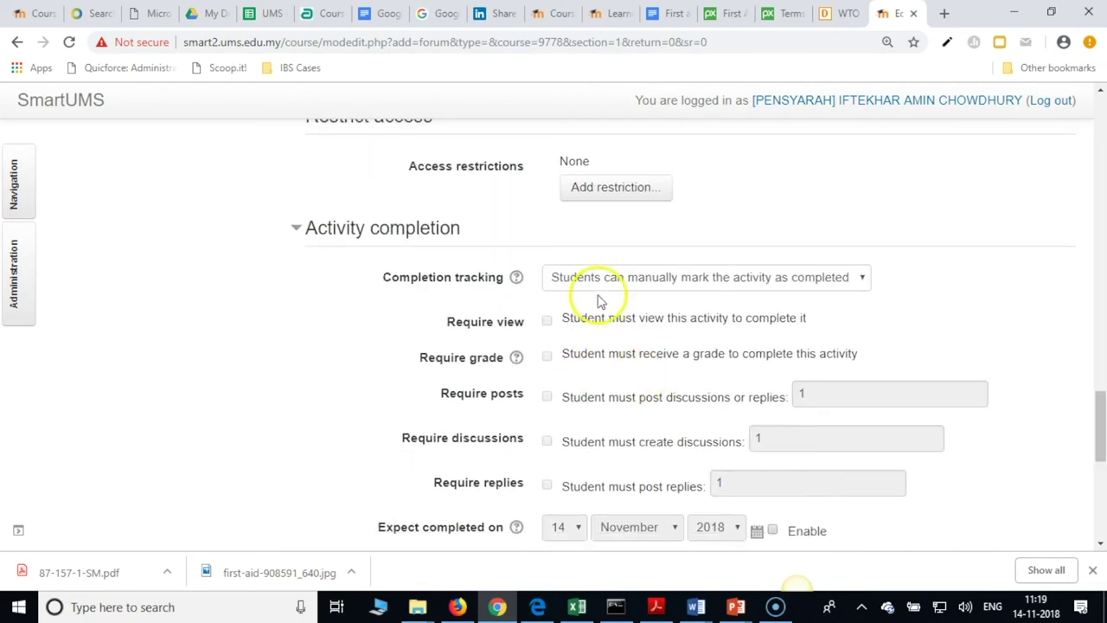
click(623, 280)
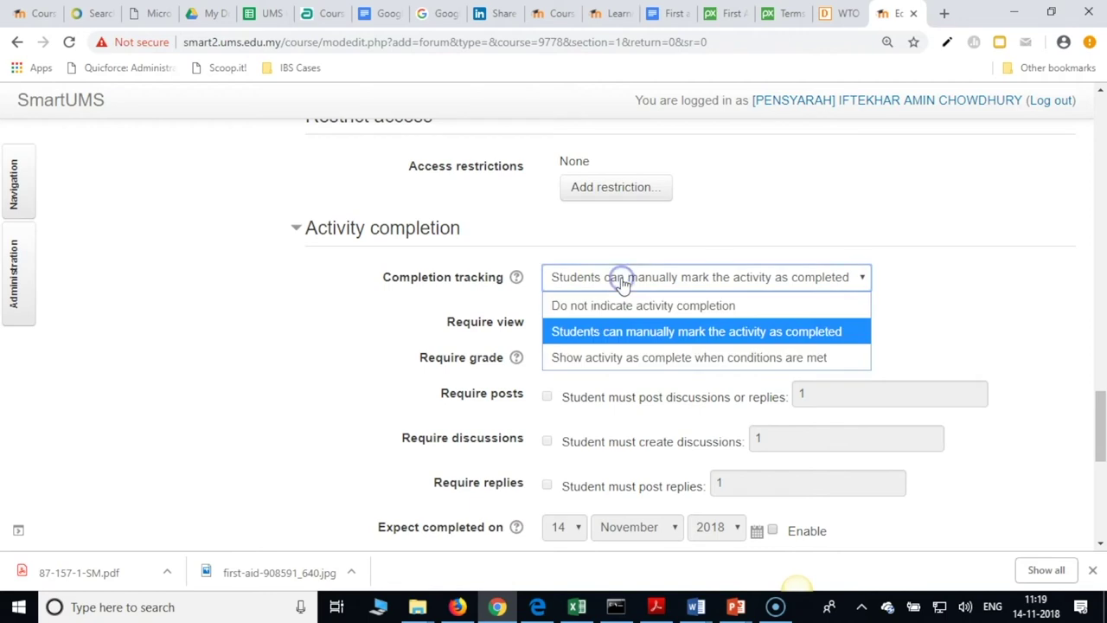
click(795, 361)
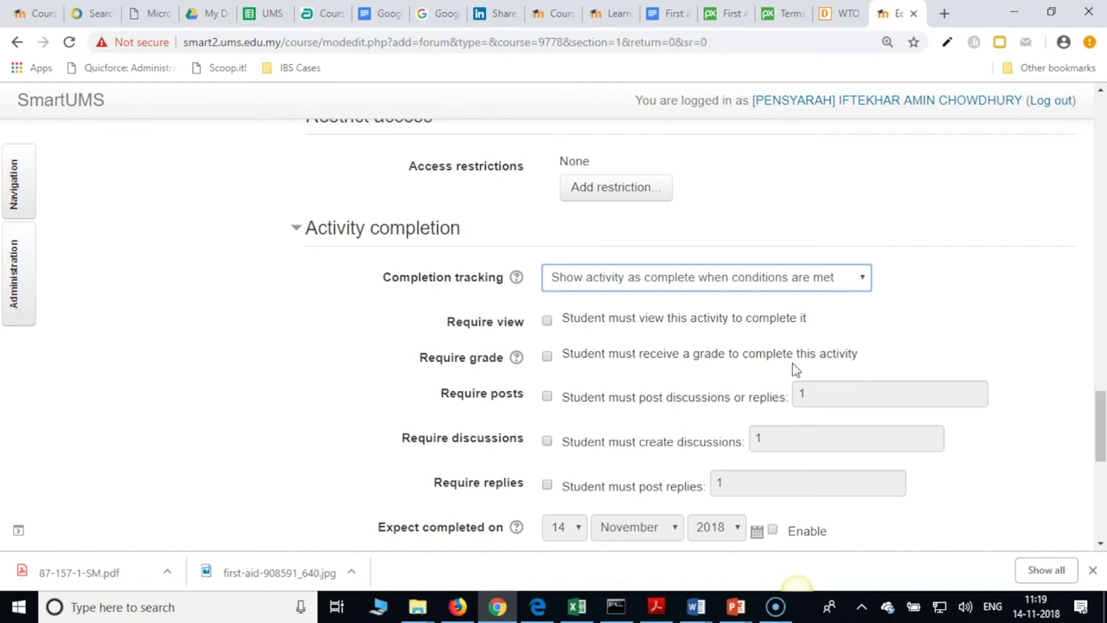
click(547, 486)
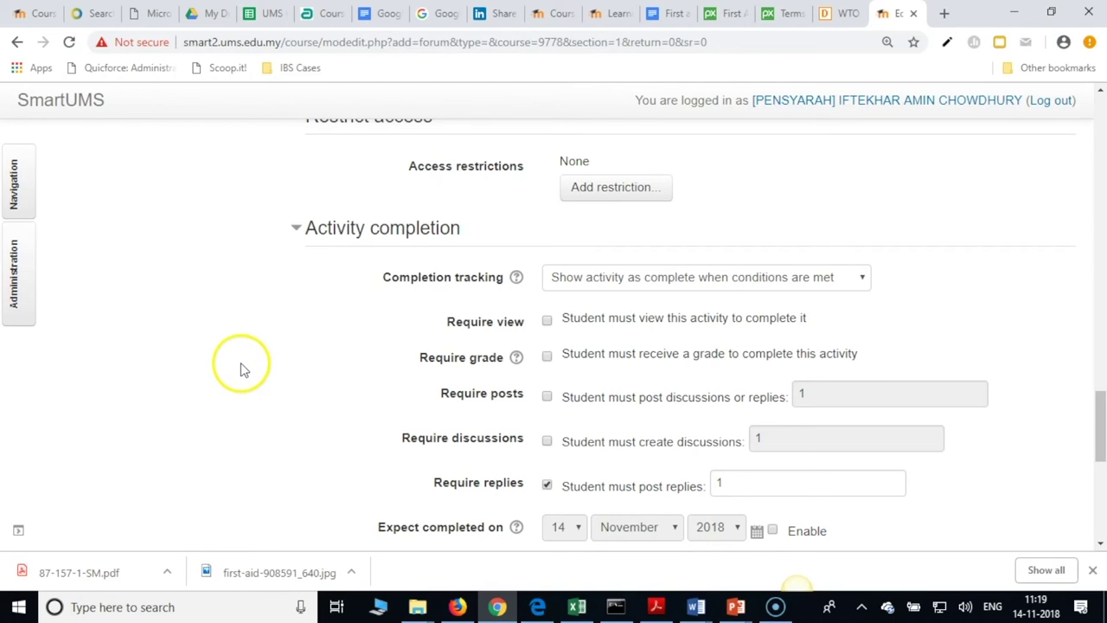
- Save the forum, return to the course page and check its entry under Module Assessment
scroll(241, 365, down, 2)
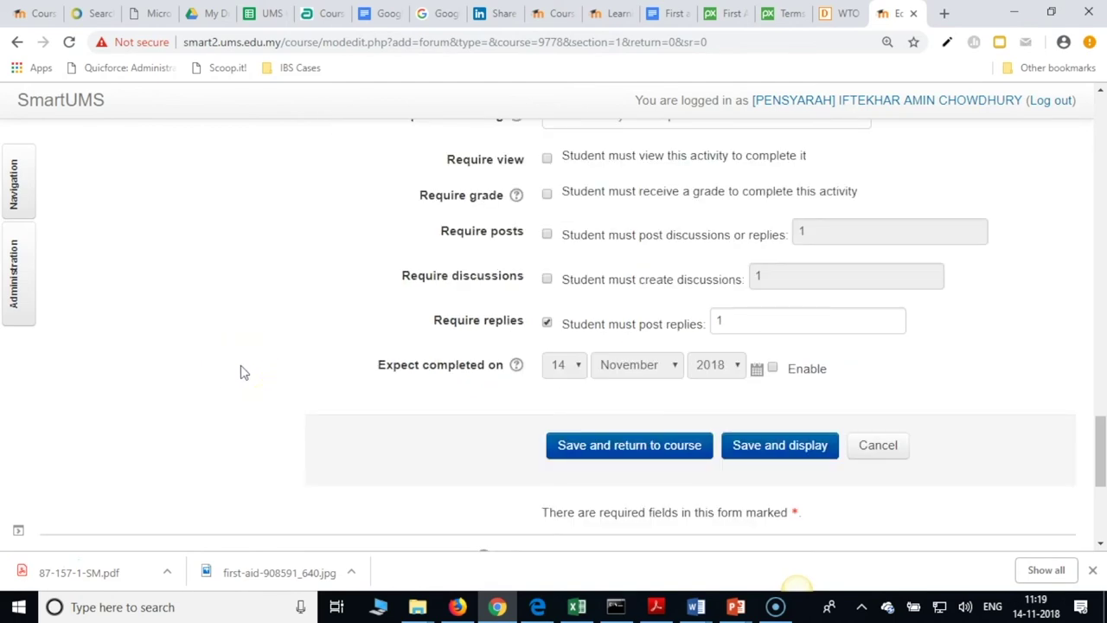
click(629, 446)
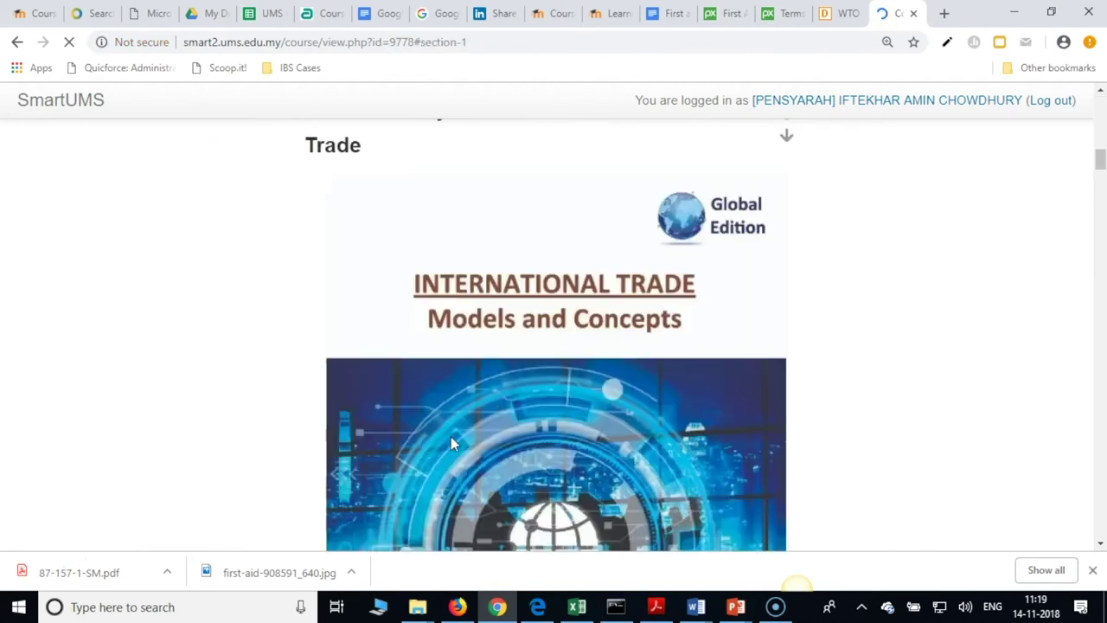
scroll(576, 297, down, 8)
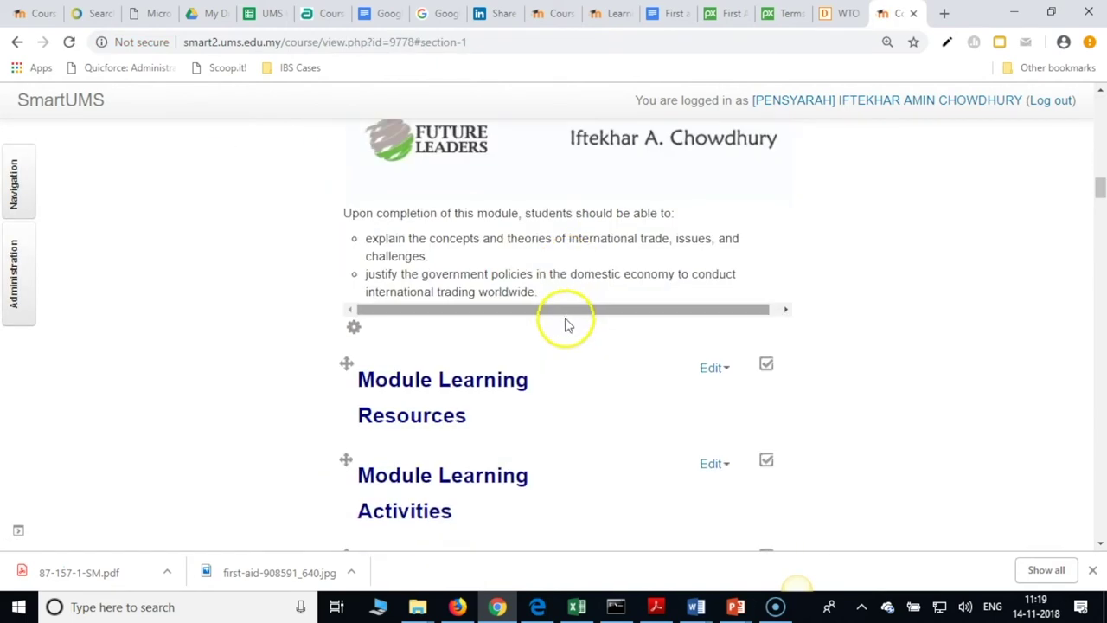
scroll(564, 323, down, 3)
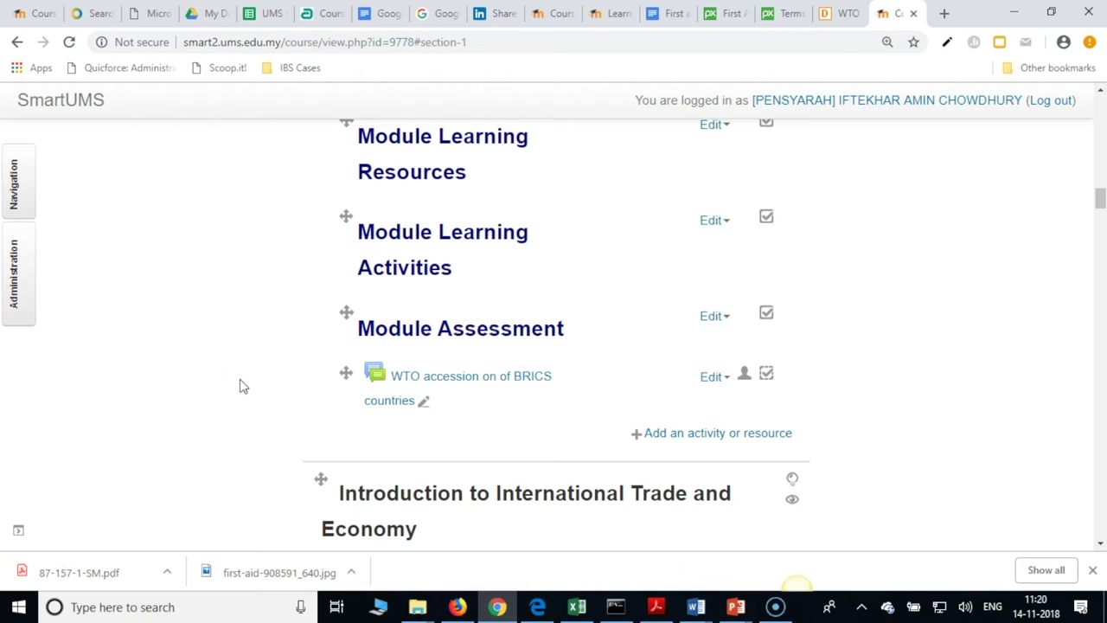
scroll(241, 389, down, 5)
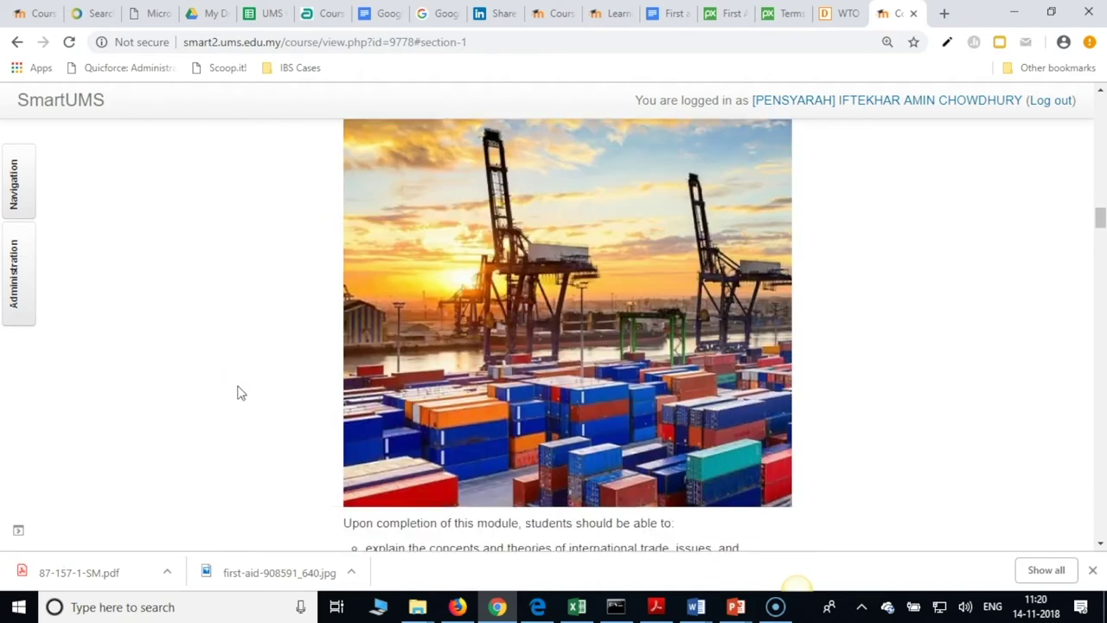
- Add a new Forum activity to the Introduction to International Trade and Economy section of the course
scroll(241, 392, down, 2)
scroll(242, 392, down, 3)
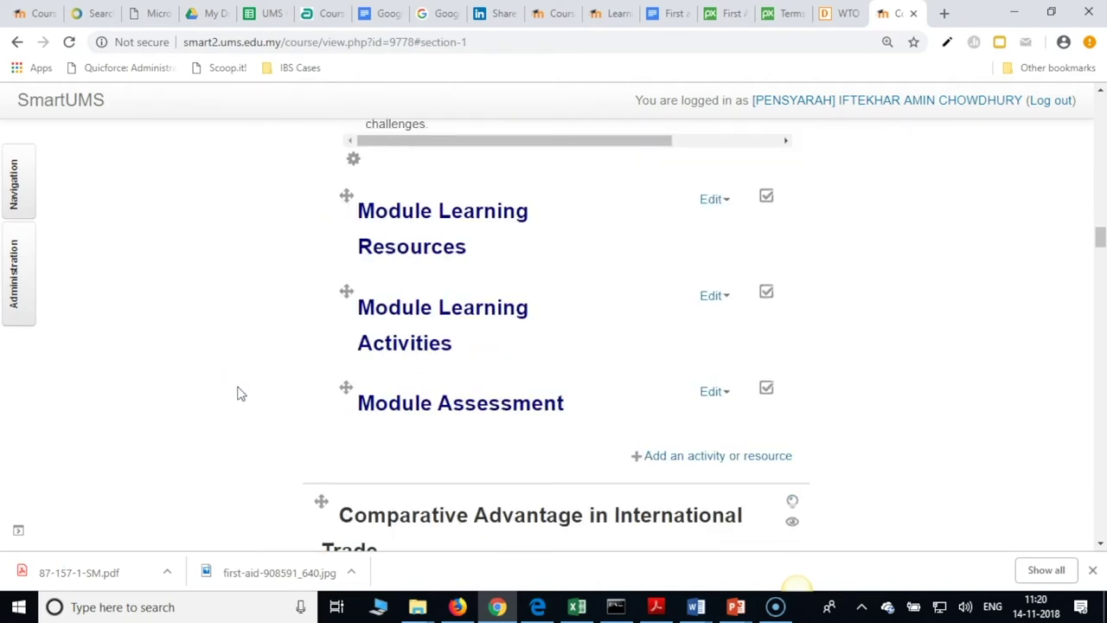
click(706, 458)
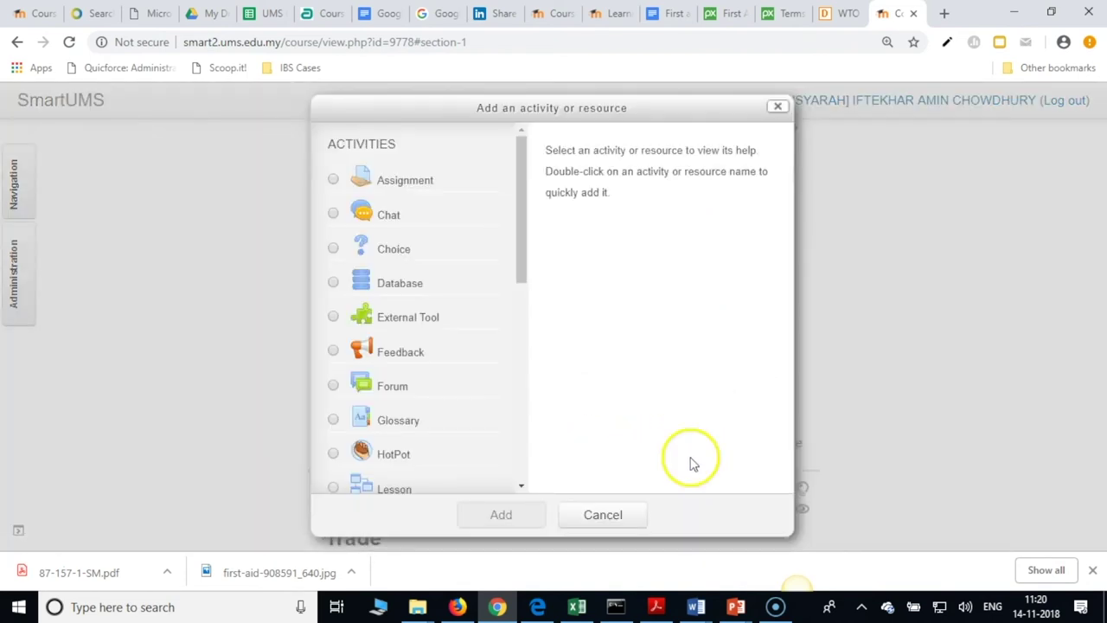
click(333, 386)
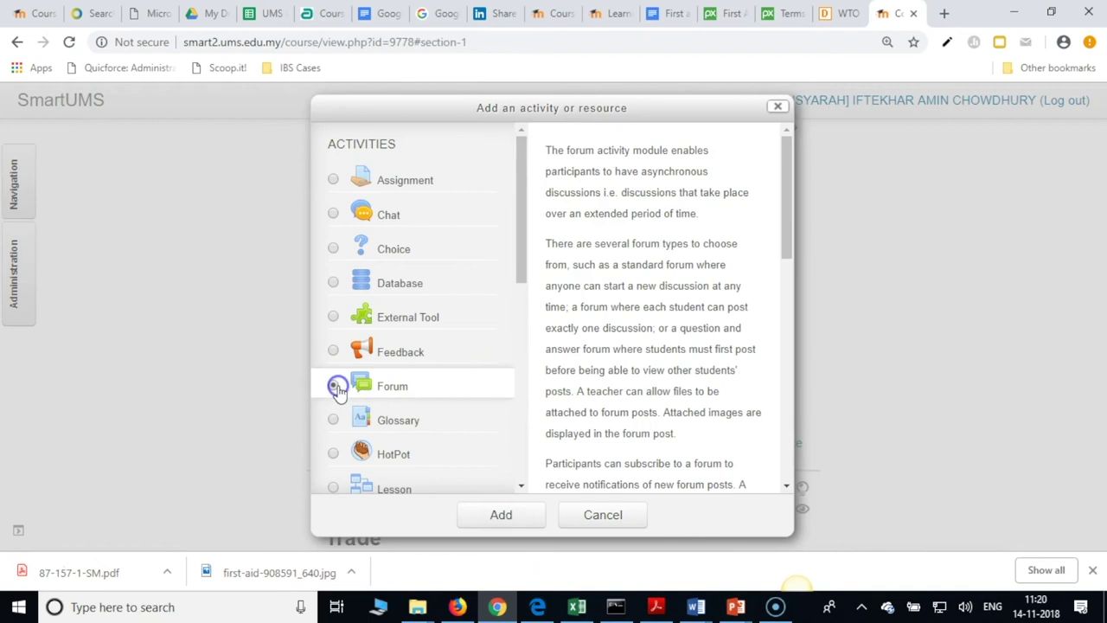
click(507, 515)
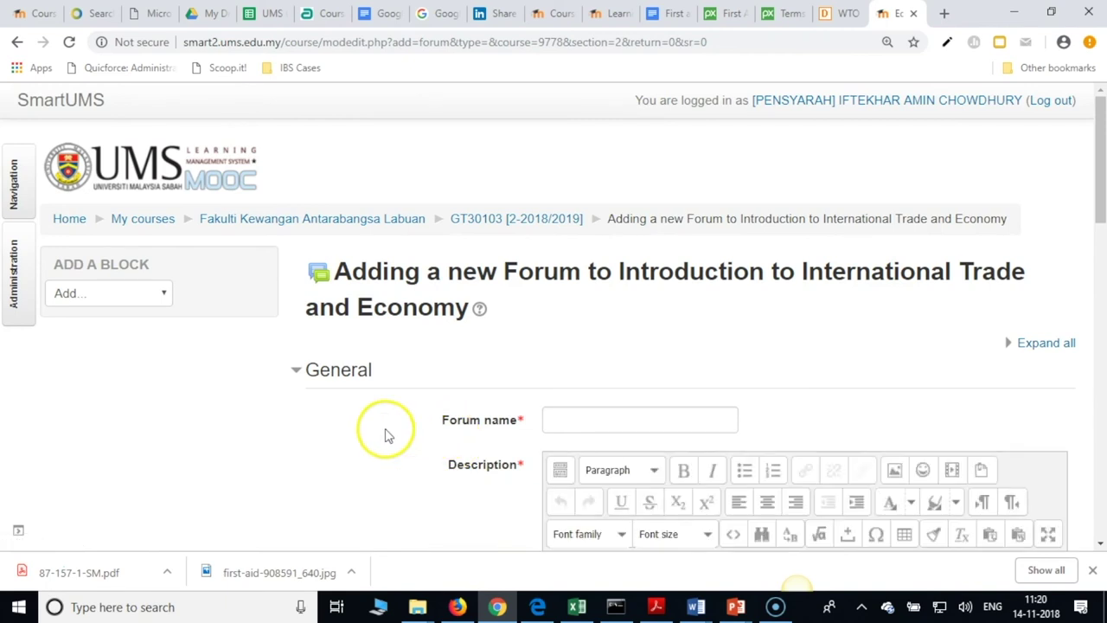
- Name the new forum "Case on Globalization"
scroll(383, 432, down, 3)
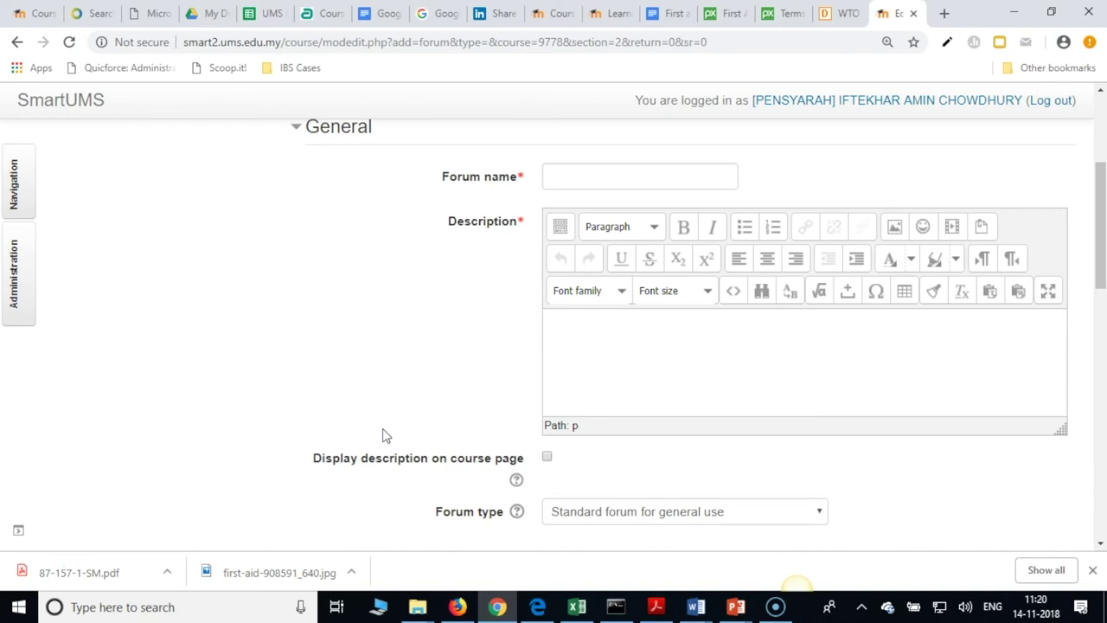
click(607, 182)
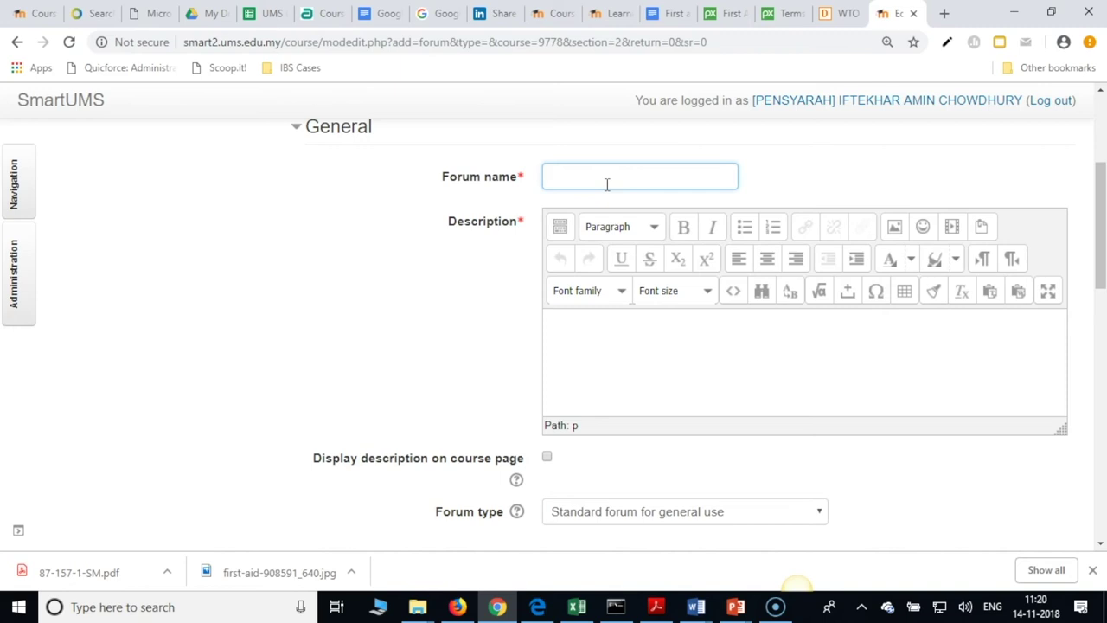
click(606, 187)
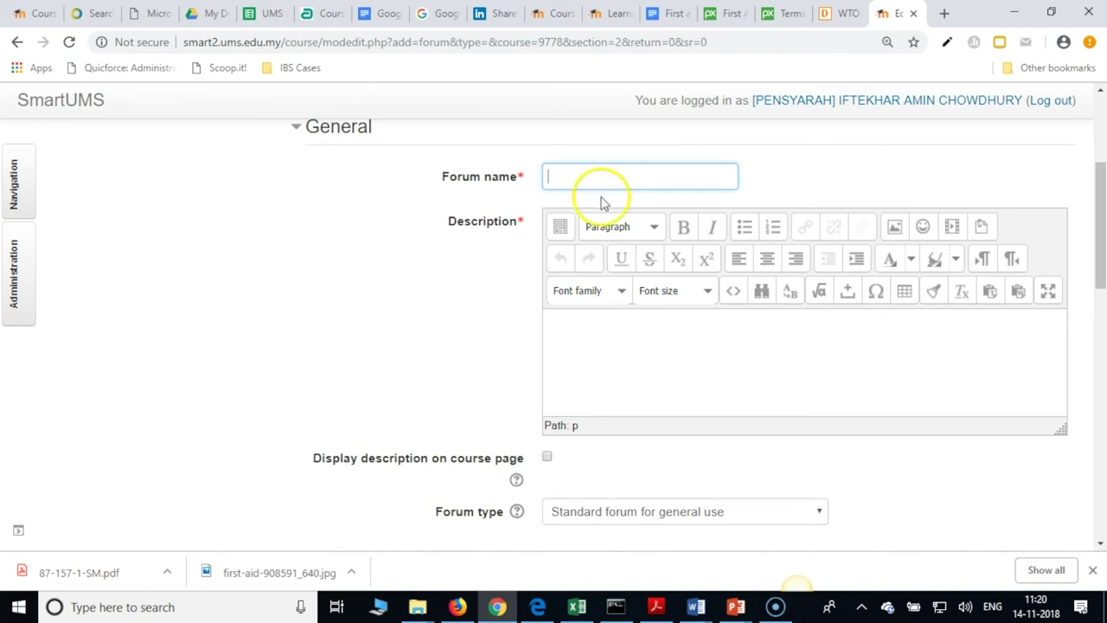
text(C)
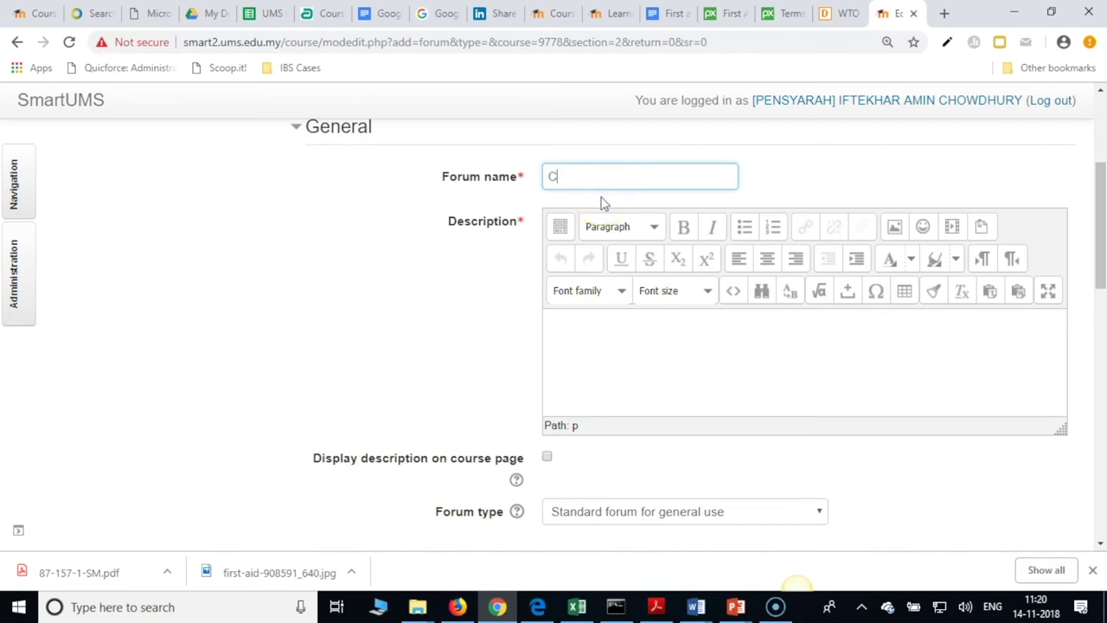
text(ase on Globalization)
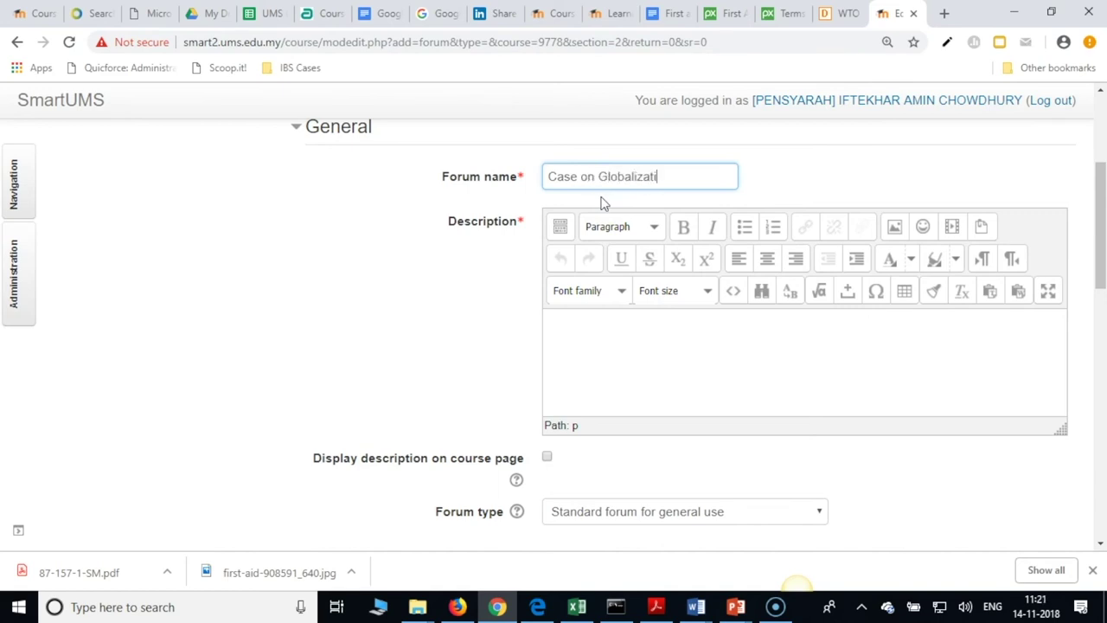
click(621, 343)
click(696, 333)
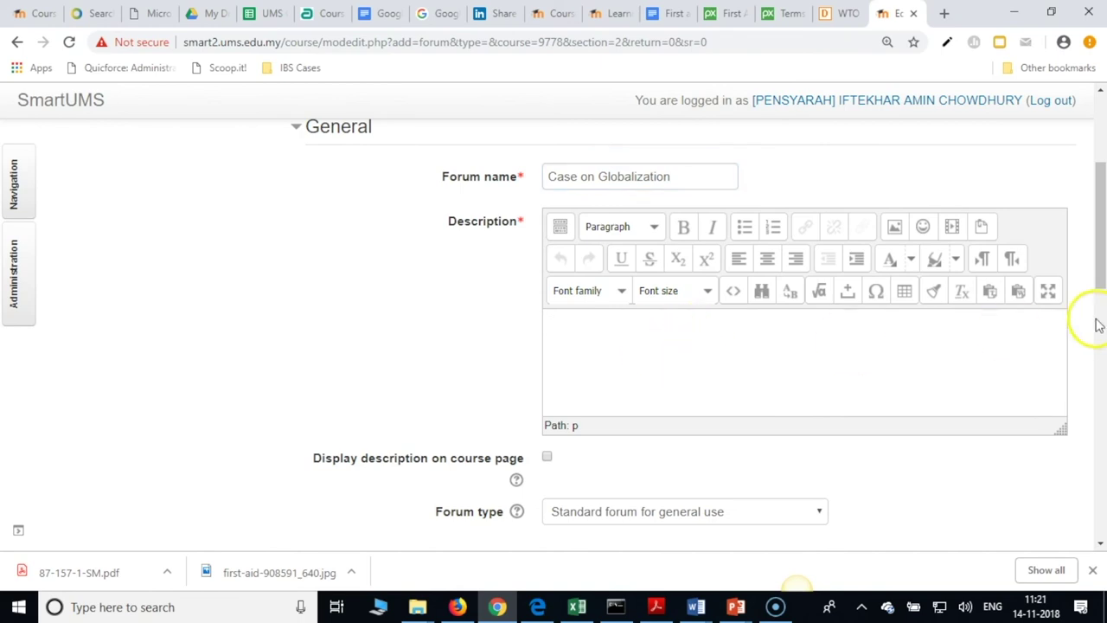
click(1047, 291)
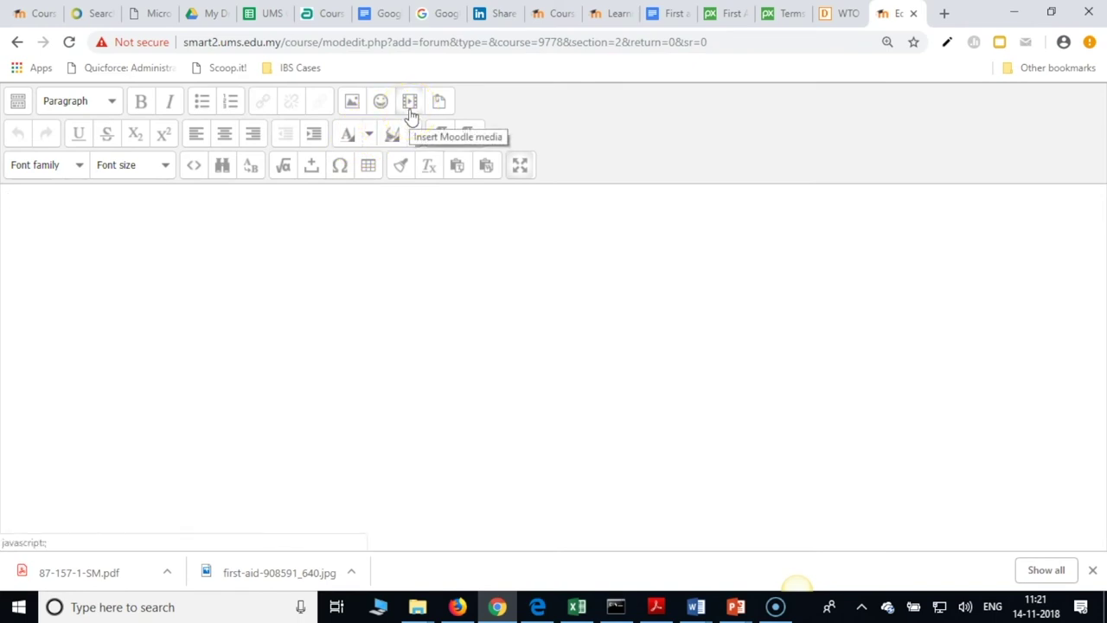
click(519, 165)
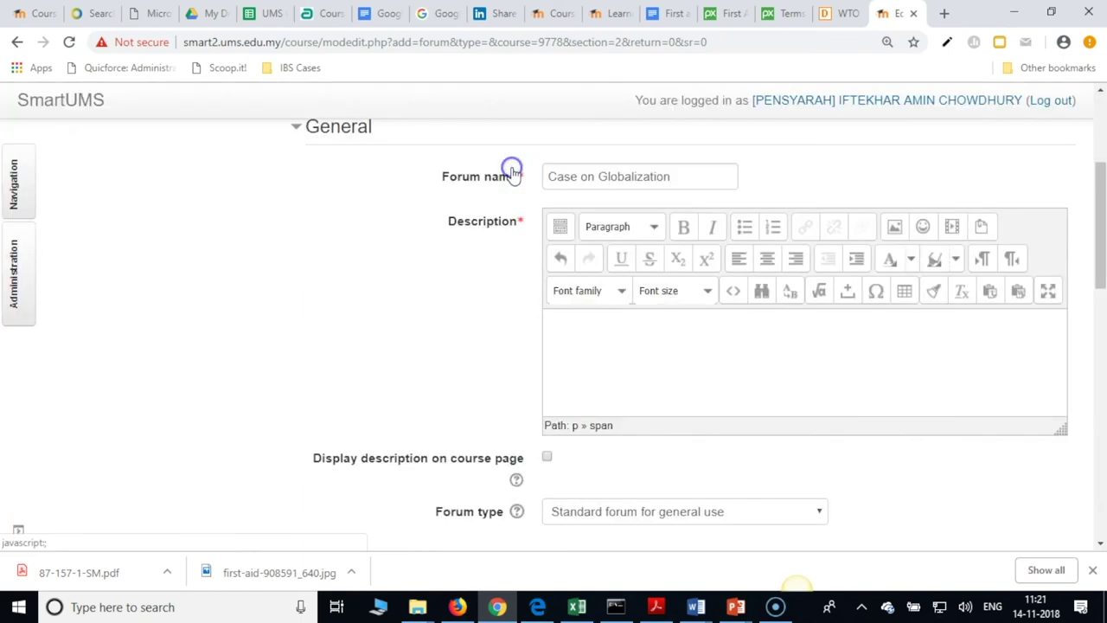
scroll(583, 265, up, 3)
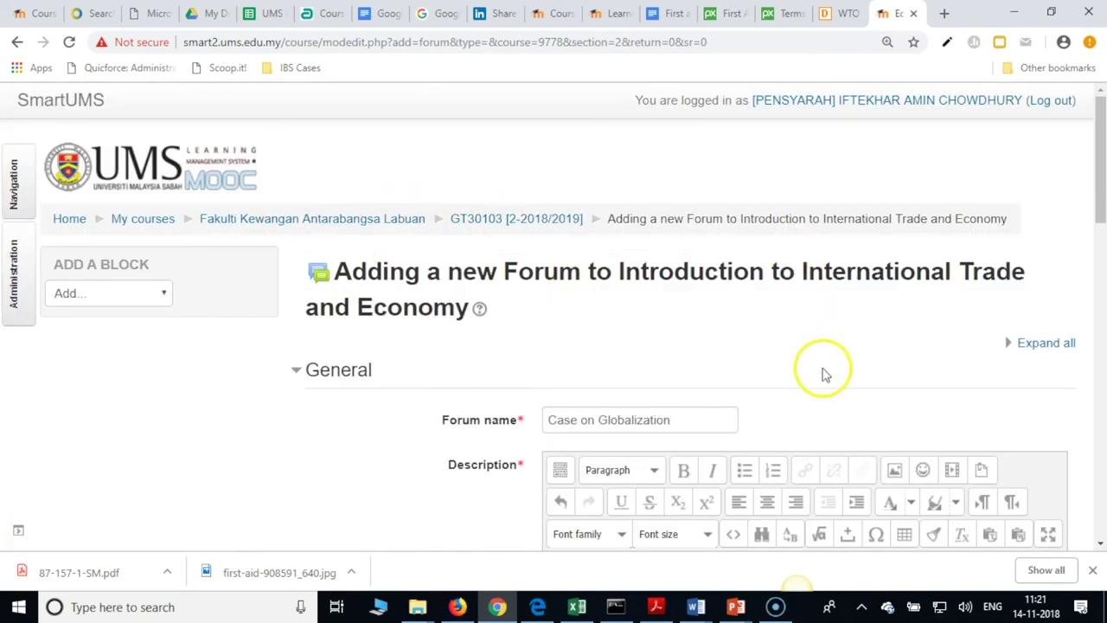
- Expand the forum's Description editor to full screen and place the cursor in its empty text area
scroll(822, 375, down, 3)
click(1048, 291)
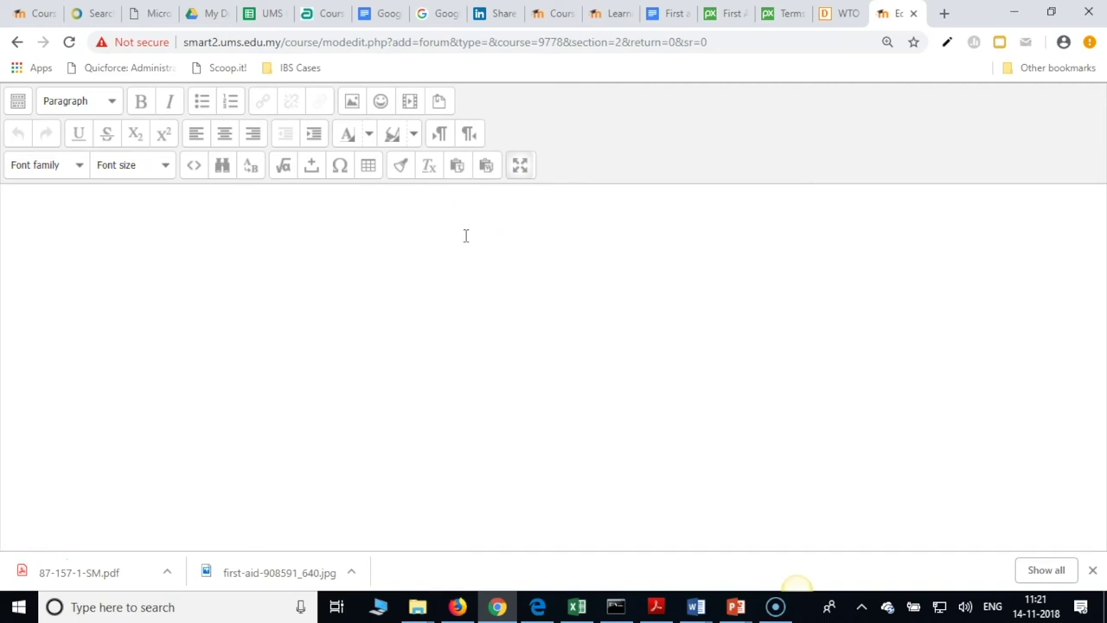
click(469, 288)
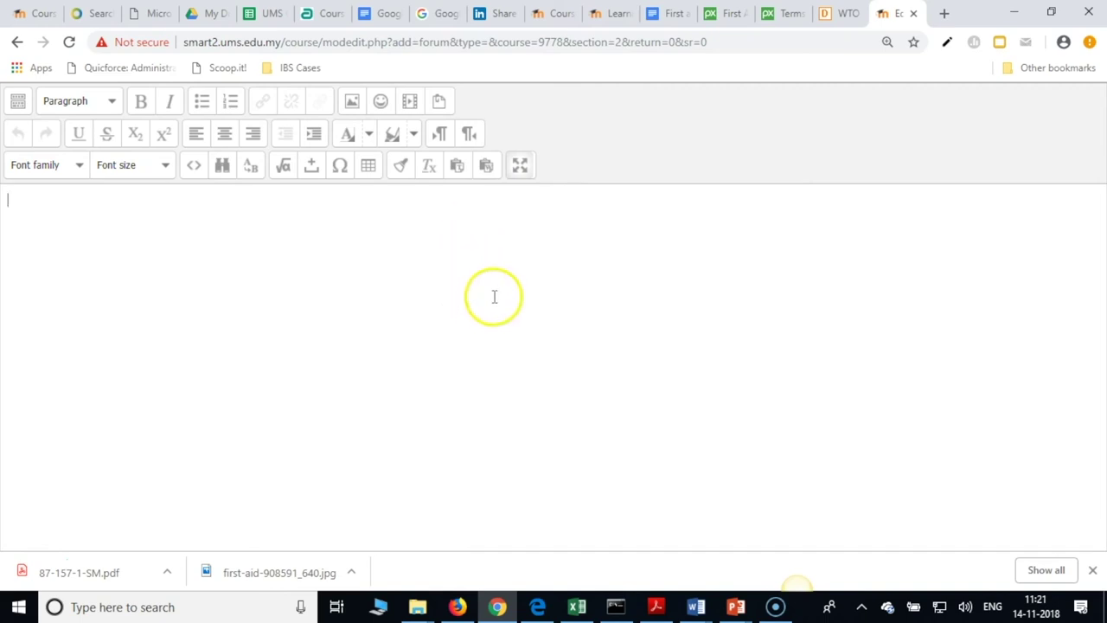